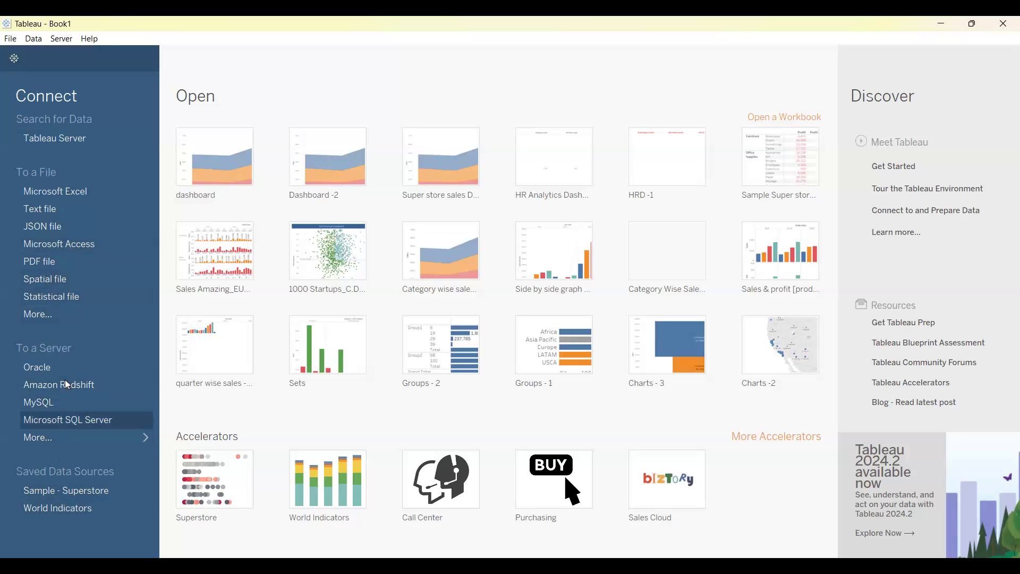
View the full list of server connectors and return to the start page
{"action": "left_click", "coordinate": [66, 438]}
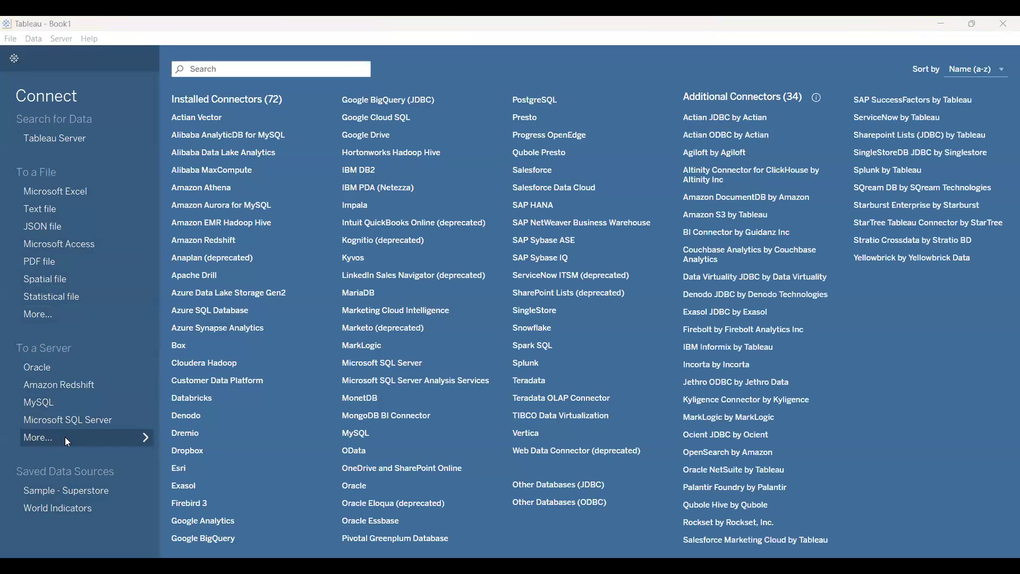
{"action": "left_click", "coordinate": [65, 437]}
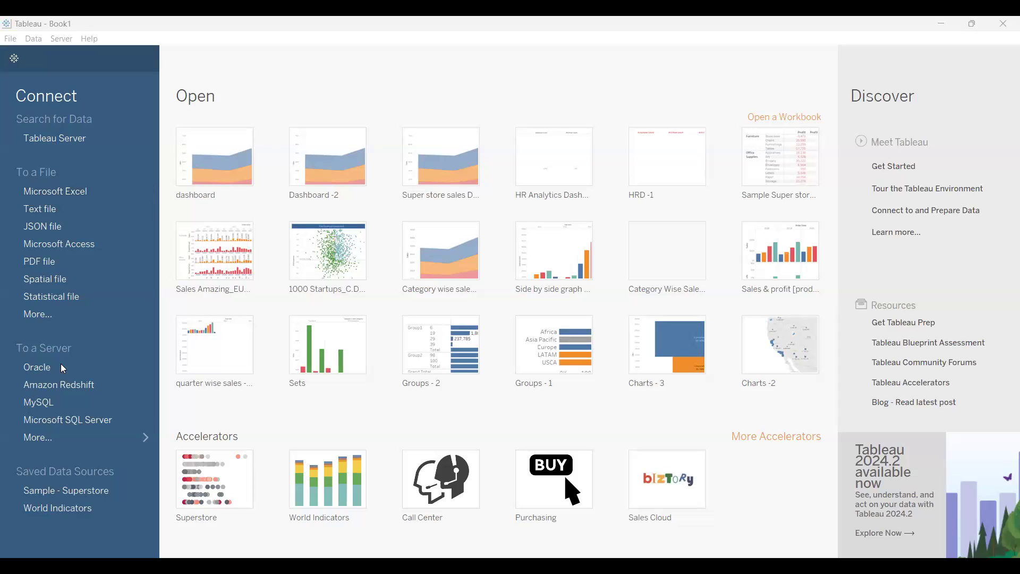
Connect to the Sample - Superstore Excel workbook in the Tableau Class Notes folder
{"action": "left_click", "coordinate": [65, 197]}
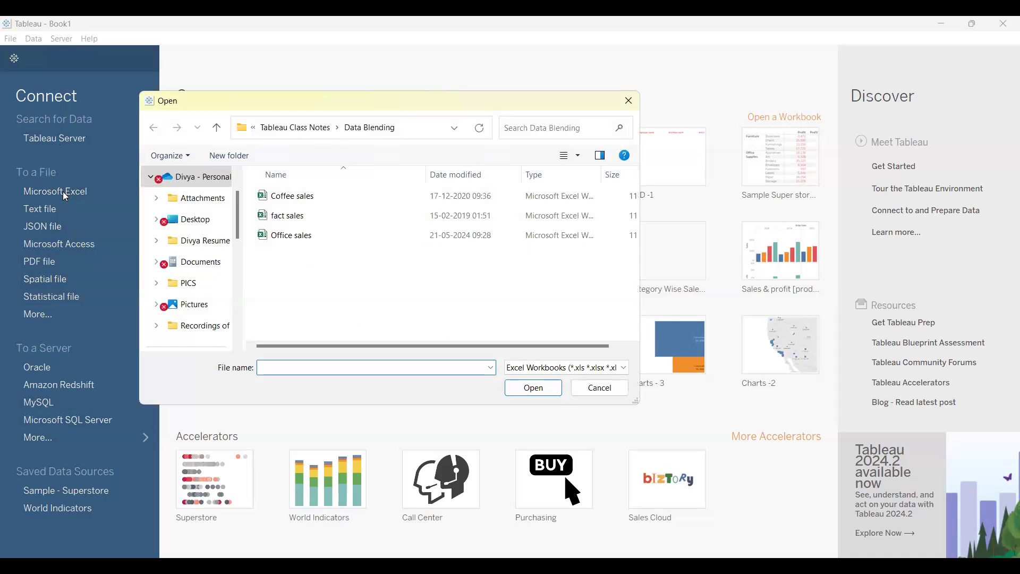
{"action": "key", "text": "alt+Up"}
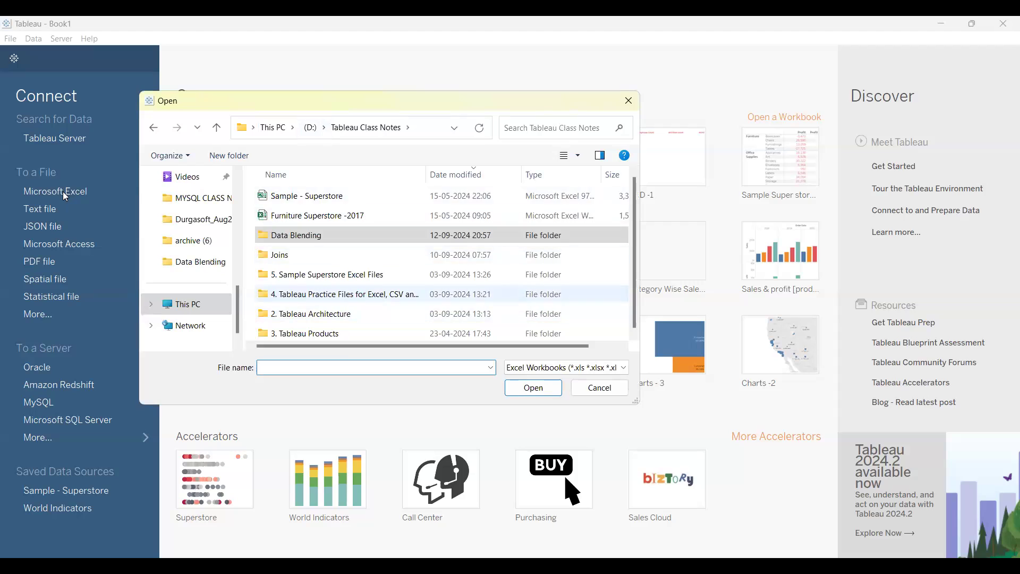
{"action": "key", "text": "Home"}
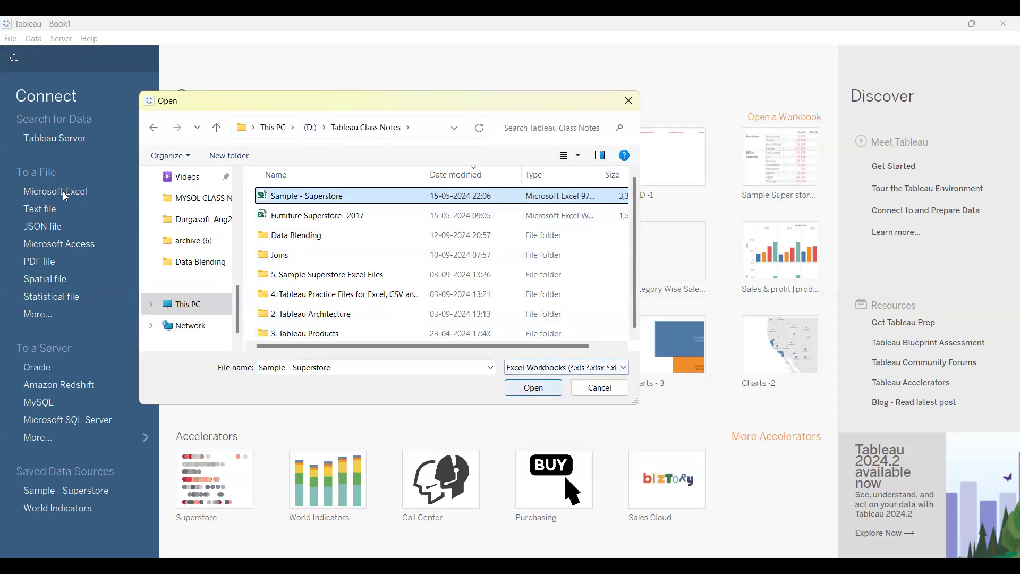
{"action": "key", "text": "Tab"}
{"action": "key", "text": "Return"}
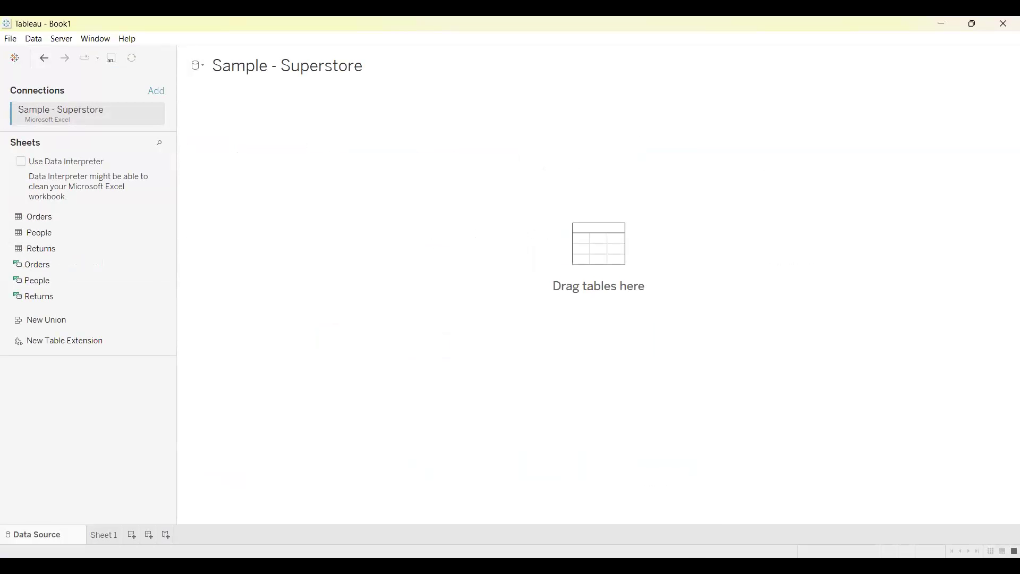
Launch Epic Pen and circle the Data Source tab with the pink pen, then restore the normal cursor
{"action": "key", "text": "super"}
{"action": "type", "text": "epic"}
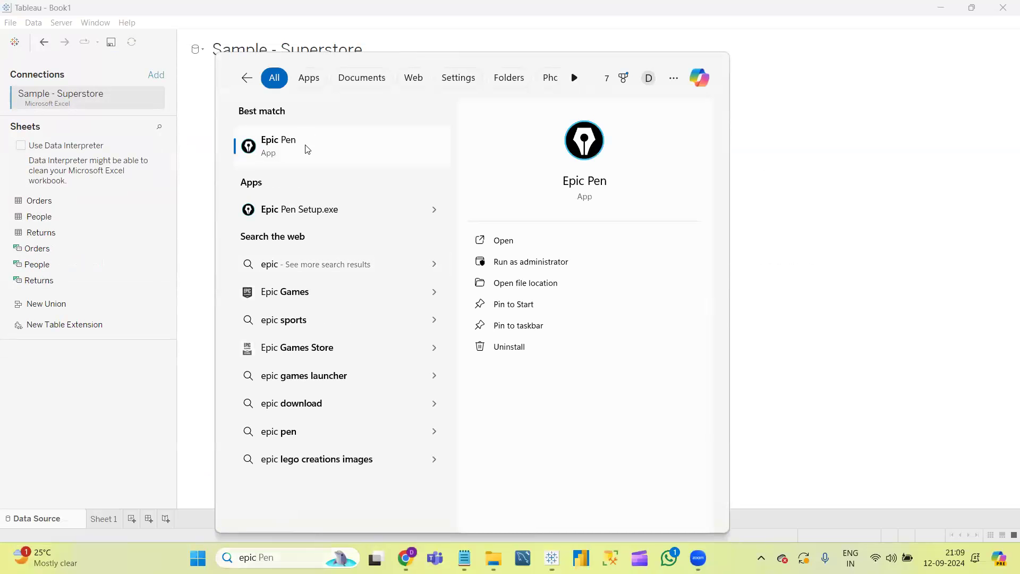
{"action": "left_click", "coordinate": [308, 148]}
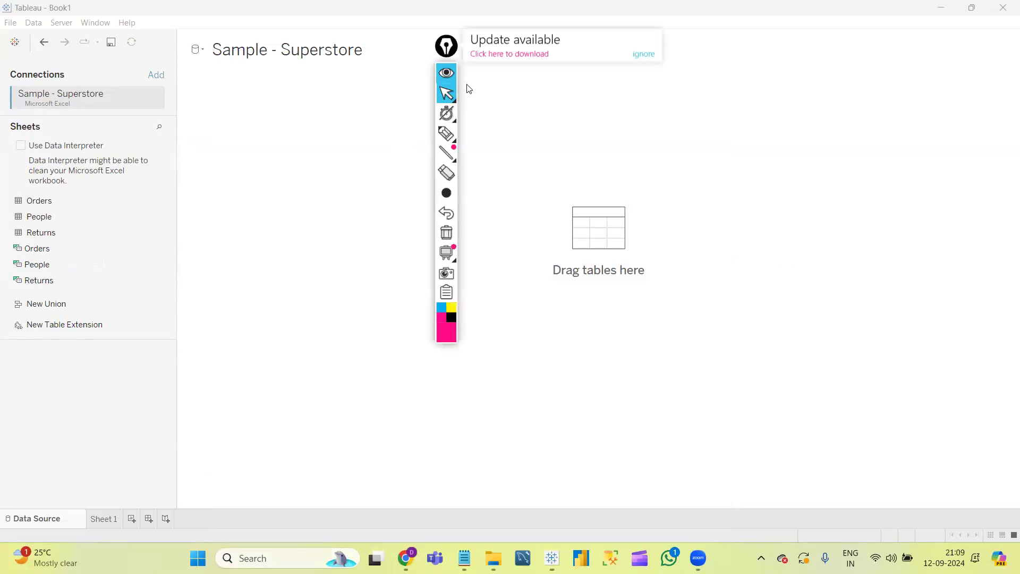
{"action": "left_click", "coordinate": [810, 226]}
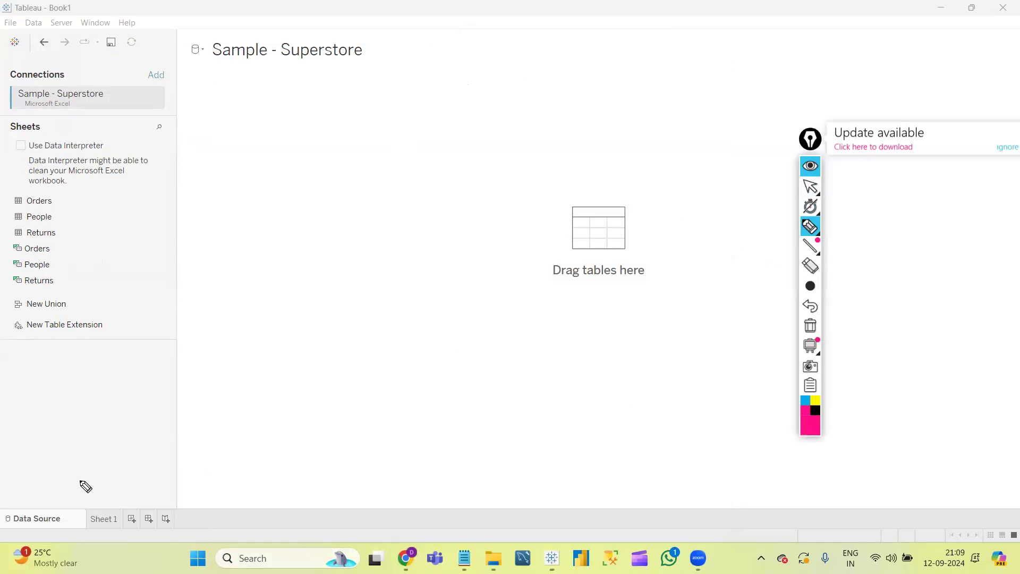
{"action": "mouse_move", "coordinate": [70, 488]}
{"action": "left_mouse_down"}
{"action": "mouse_move", "coordinate": [20, 559]}
{"action": "mouse_move", "coordinate": [75, 490]}
{"action": "mouse_move", "coordinate": [44, 491]}
{"action": "left_mouse_up"}
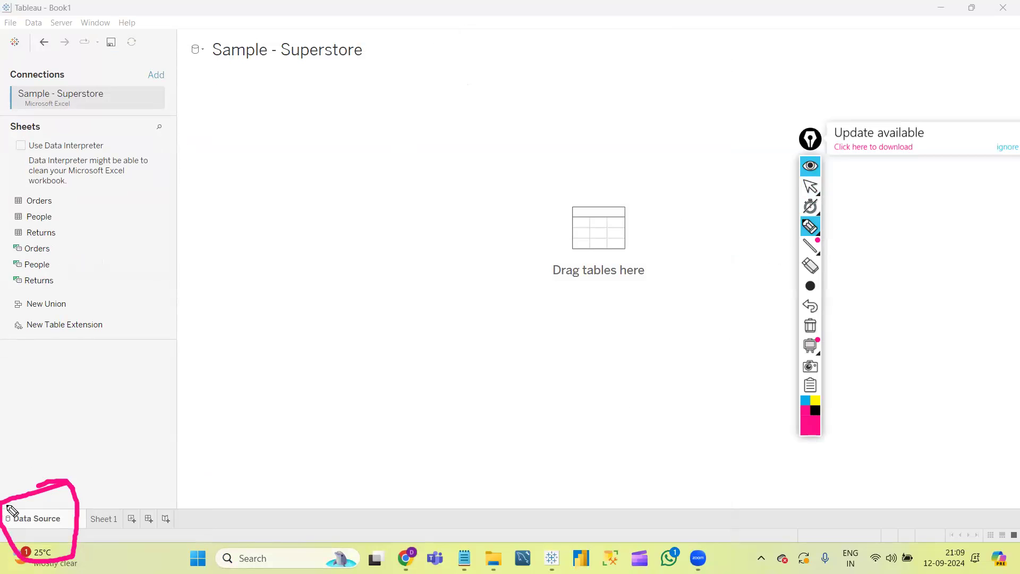
{"action": "left_click", "coordinate": [811, 186]}
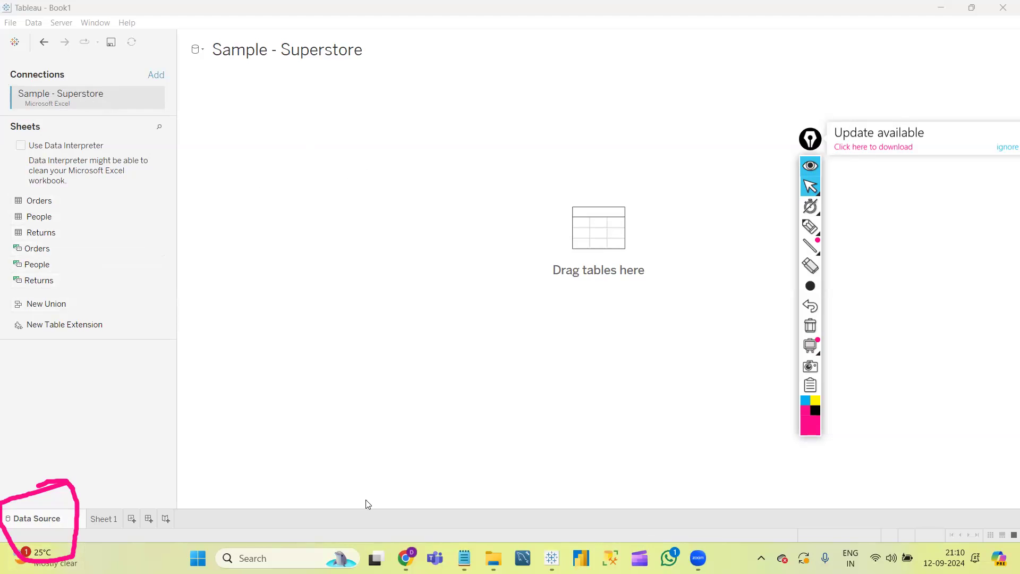
Switch to Excel, open the Sample - Superstore workbook from the OneDrive Desktop folder and maximize its window
{"action": "left_click", "coordinate": [291, 559]}
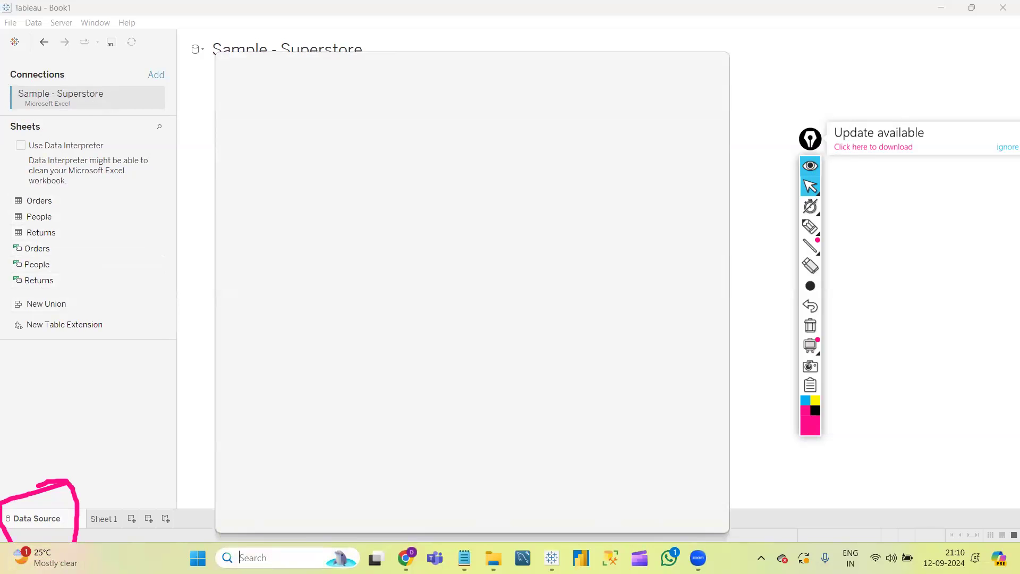
{"action": "left_click", "coordinate": [321, 143]}
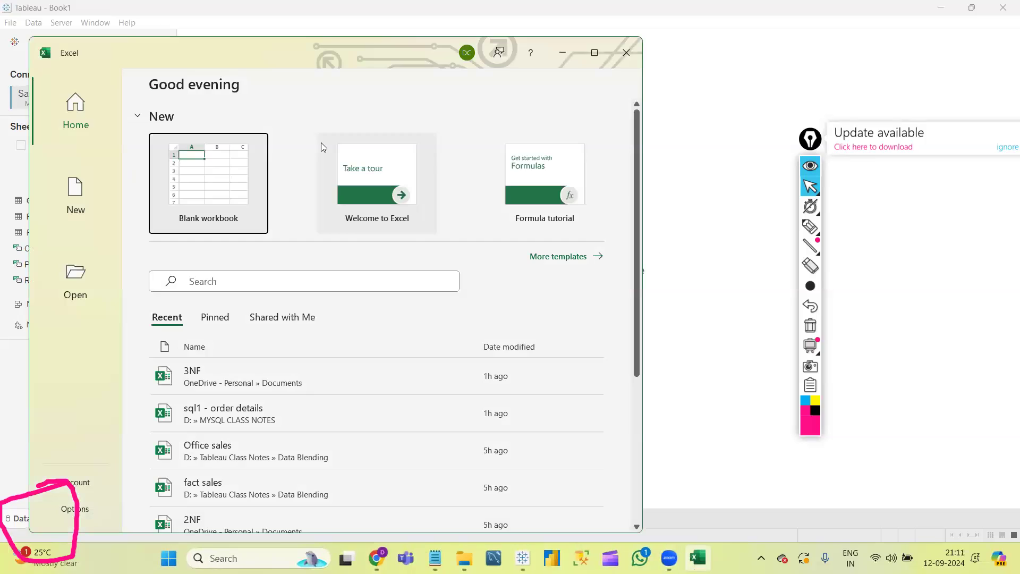
{"action": "left_click", "coordinate": [247, 285]}
{"action": "type", "text": "ampl"}
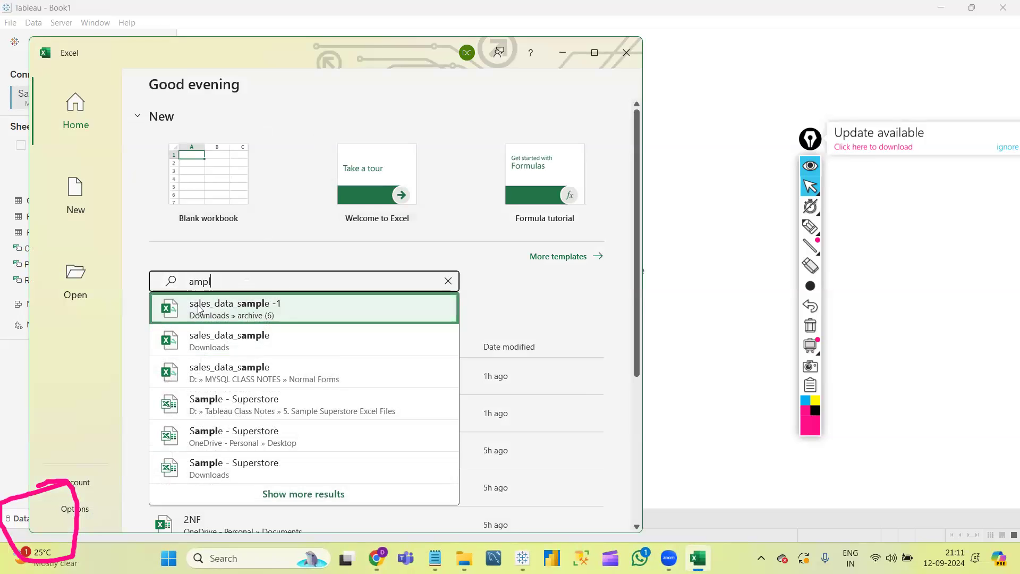
{"action": "left_click", "coordinate": [242, 436]}
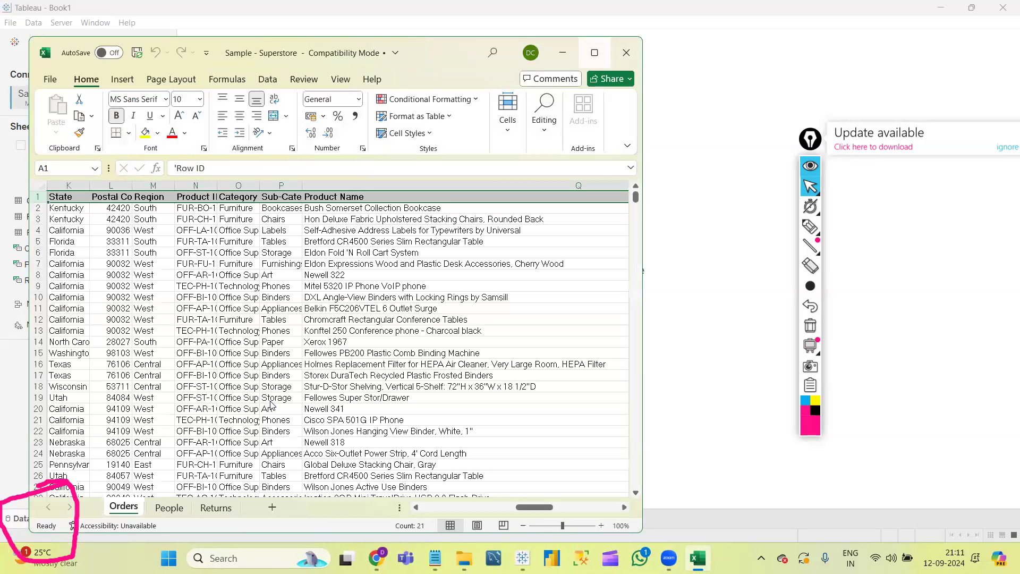
{"action": "left_click", "coordinate": [595, 52]}
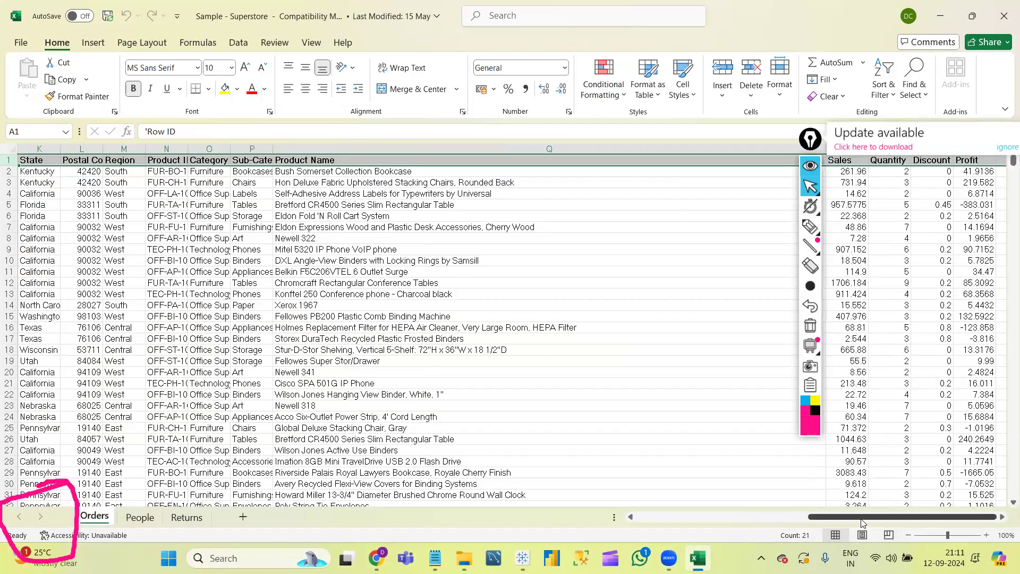
Look through the workbook's Orders, People and Returns sheets, ending at the first columns of Orders
{"action": "left_click_drag", "start_coordinate": [865, 518], "coordinate": [587, 518]}
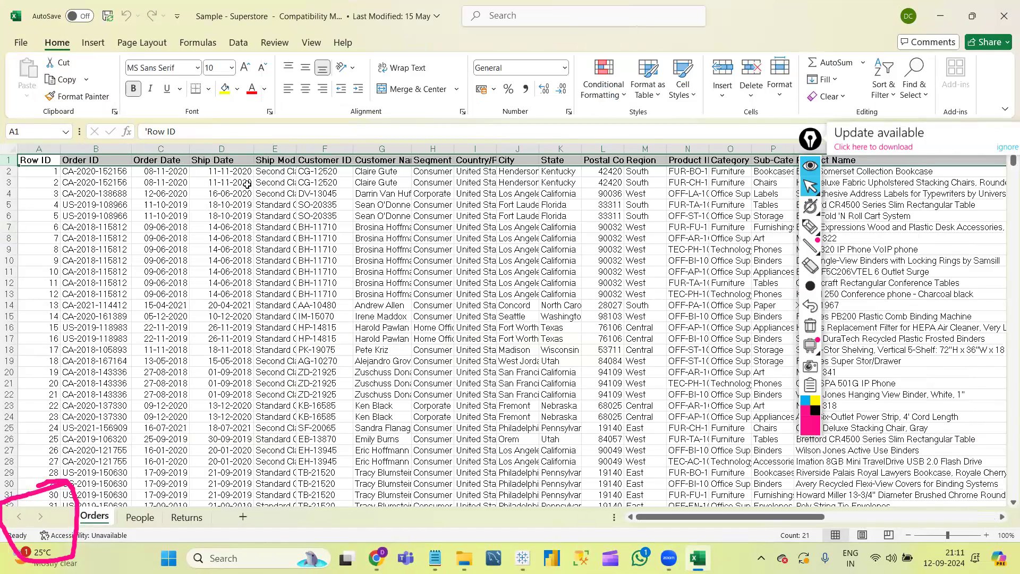
{"action": "left_click_drag", "start_coordinate": [809, 519], "coordinate": [302, 328]}
{"action": "left_click", "coordinate": [302, 327]}
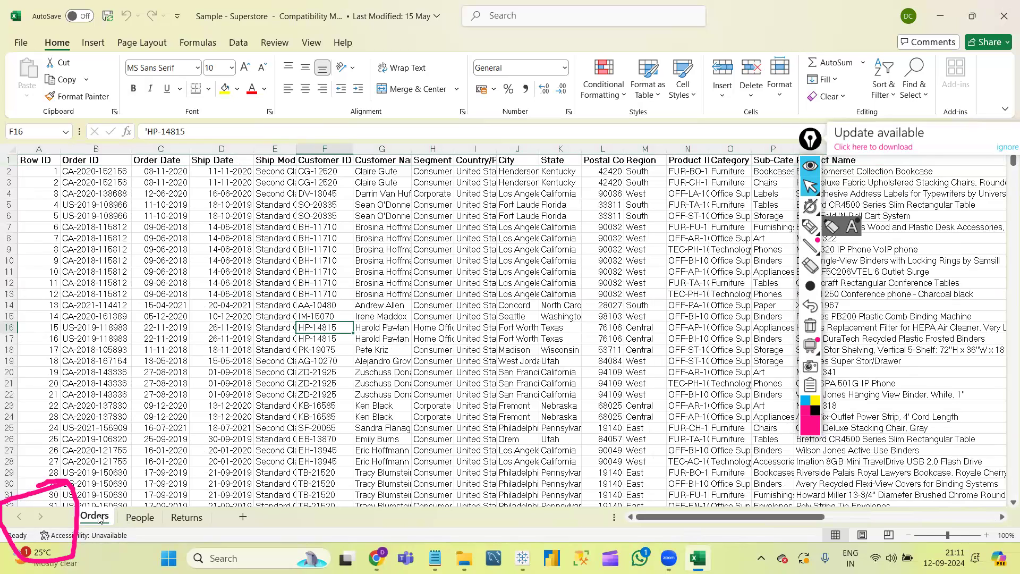
{"action": "left_click", "coordinate": [141, 518]}
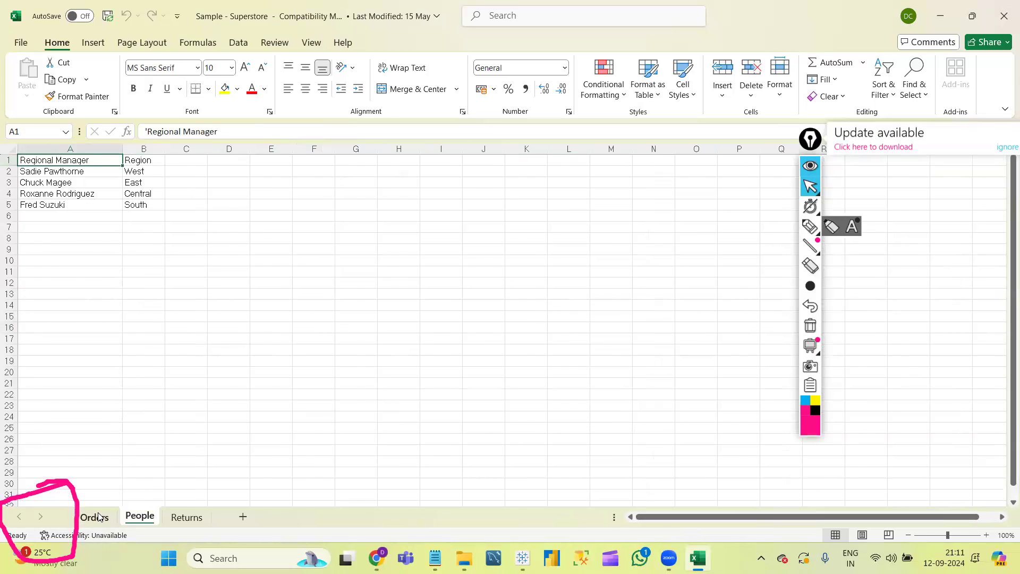
{"action": "left_click", "coordinate": [99, 518]}
{"action": "left_click", "coordinate": [131, 518]}
{"action": "left_click", "coordinate": [187, 517]}
{"action": "left_click", "coordinate": [106, 519]}
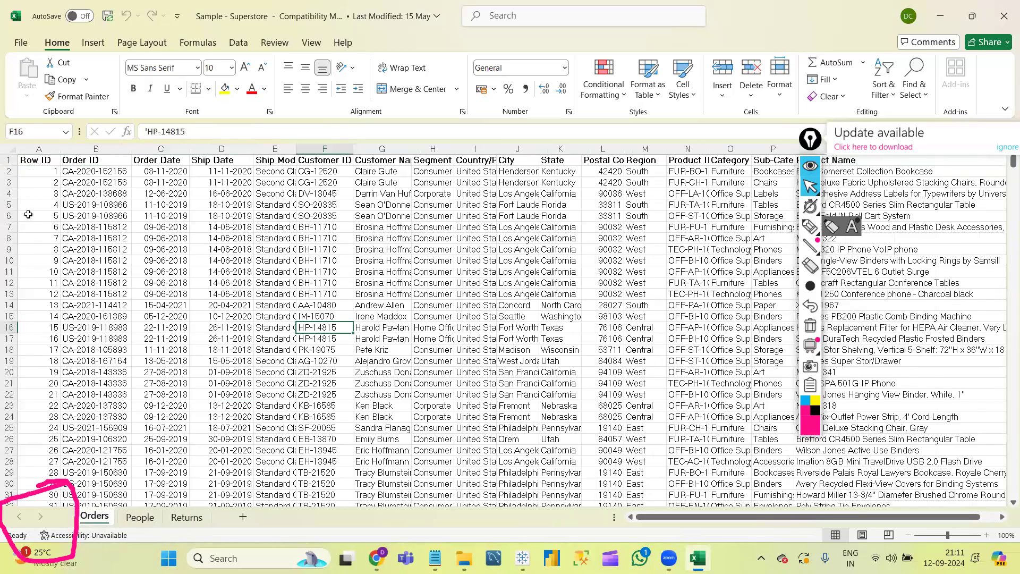
Examine the Orders sheet's order, shipping, customer, location and product columns, from Row ID through Sales
{"action": "left_click", "coordinate": [38, 164]}
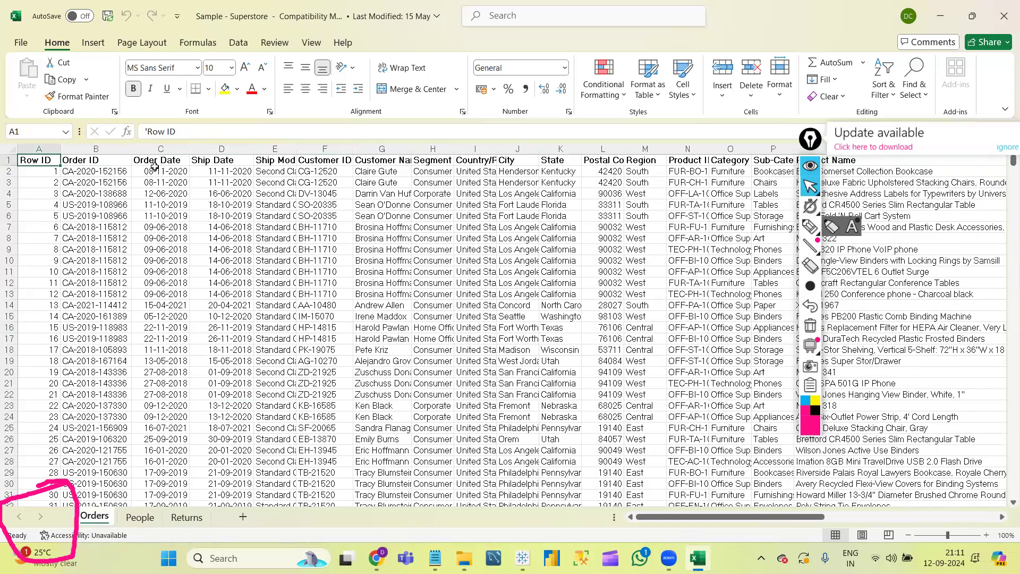
{"action": "left_click_drag", "start_coordinate": [62, 162], "coordinate": [202, 341]}
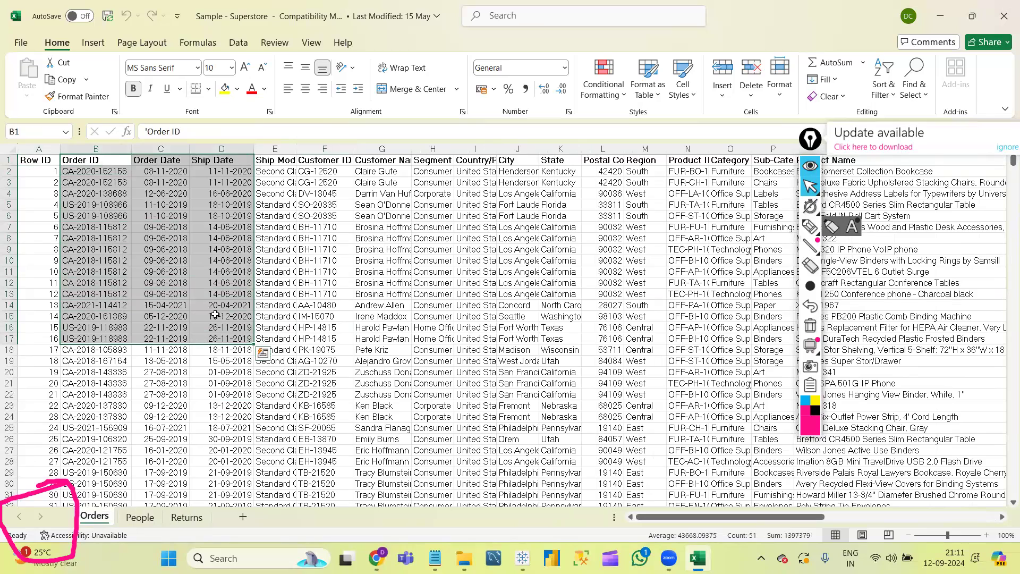
{"action": "left_click", "coordinate": [281, 162]}
{"action": "left_click", "coordinate": [328, 170]}
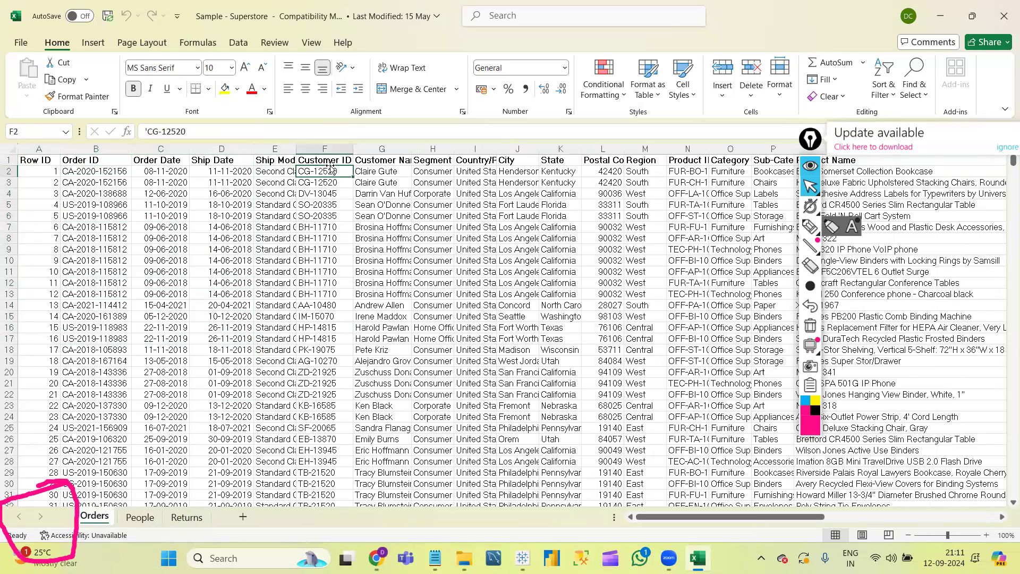
{"action": "left_click", "coordinate": [388, 160]}
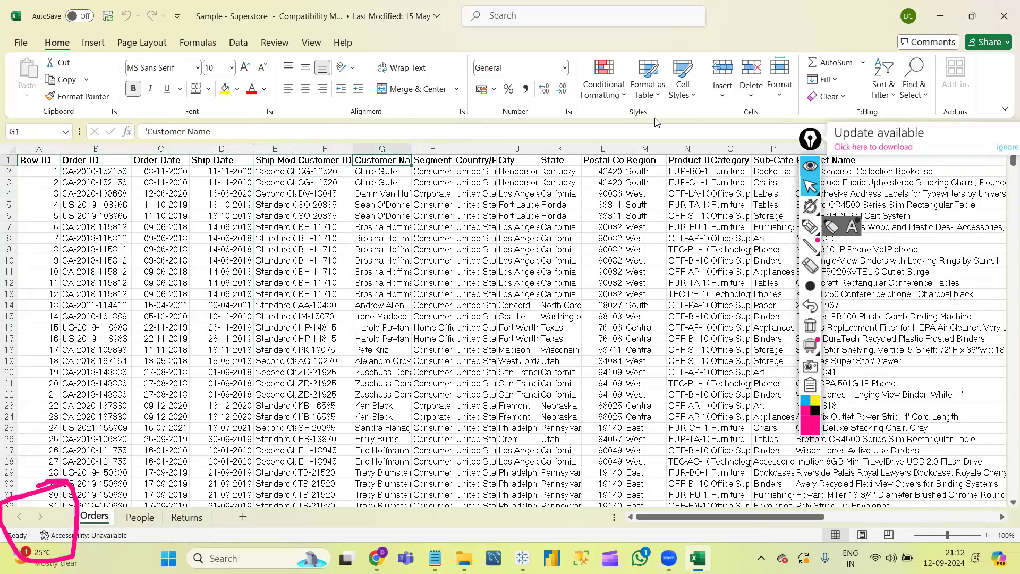
{"action": "left_click", "coordinate": [429, 160]}
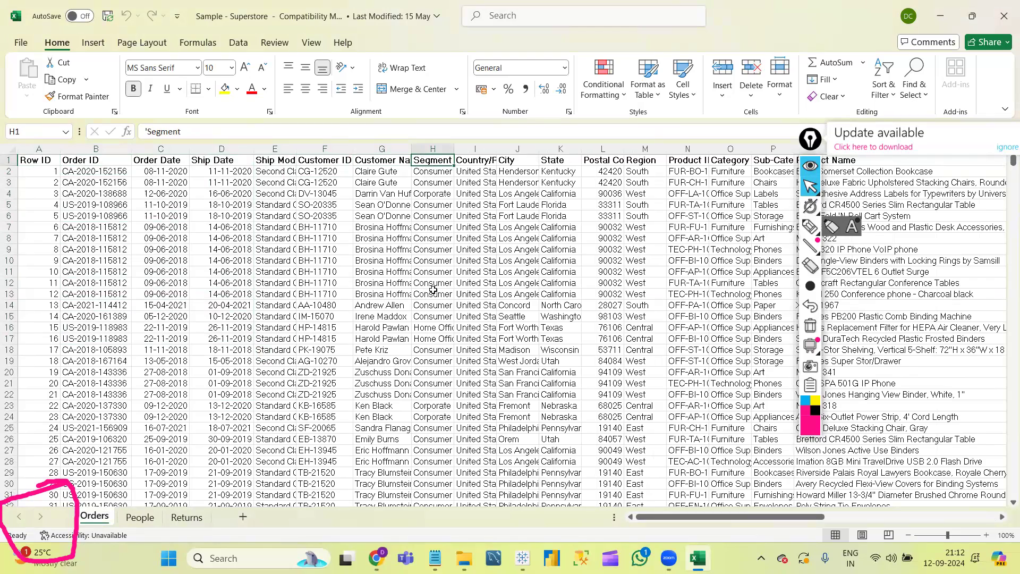
{"action": "left_click", "coordinate": [475, 160]}
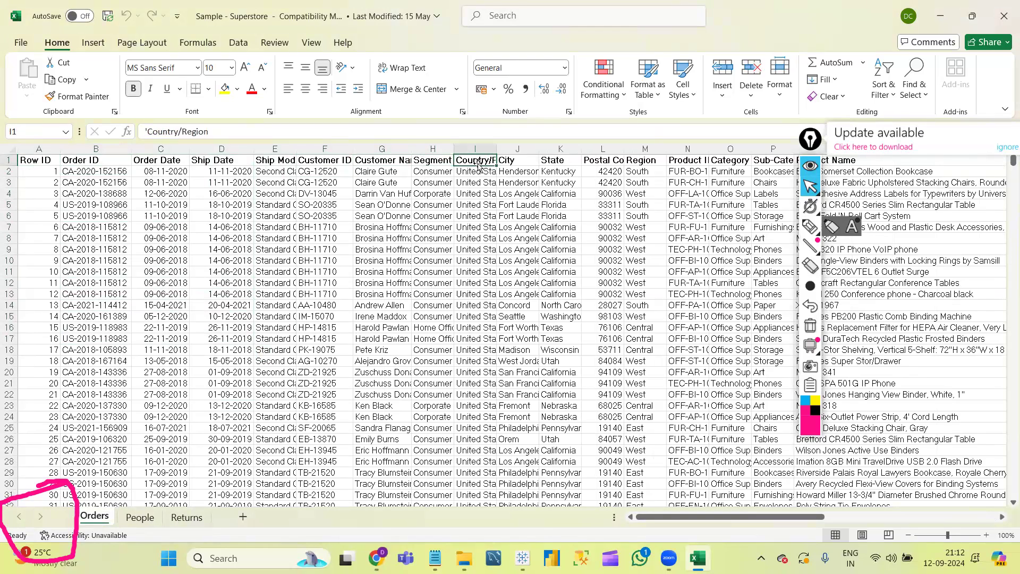
{"action": "left_click", "coordinate": [598, 162]}
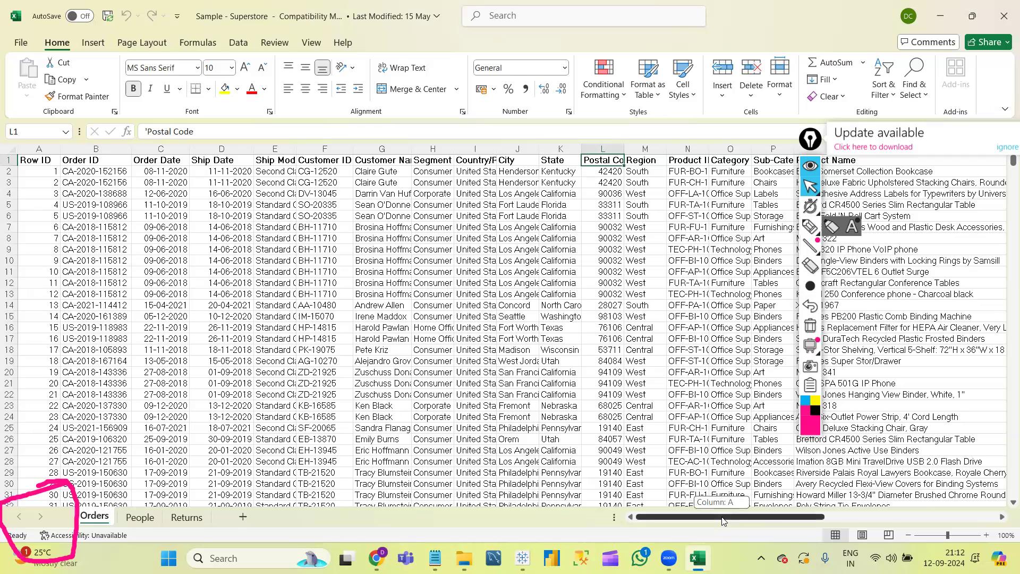
{"action": "scroll", "coordinate": [723, 505], "scroll_direction": "right", "scroll_amount": 3}
{"action": "left_click_drag", "start_coordinate": [500, 161], "coordinate": [631, 322]}
{"action": "left_click_drag", "start_coordinate": [740, 519], "coordinate": [929, 520]}
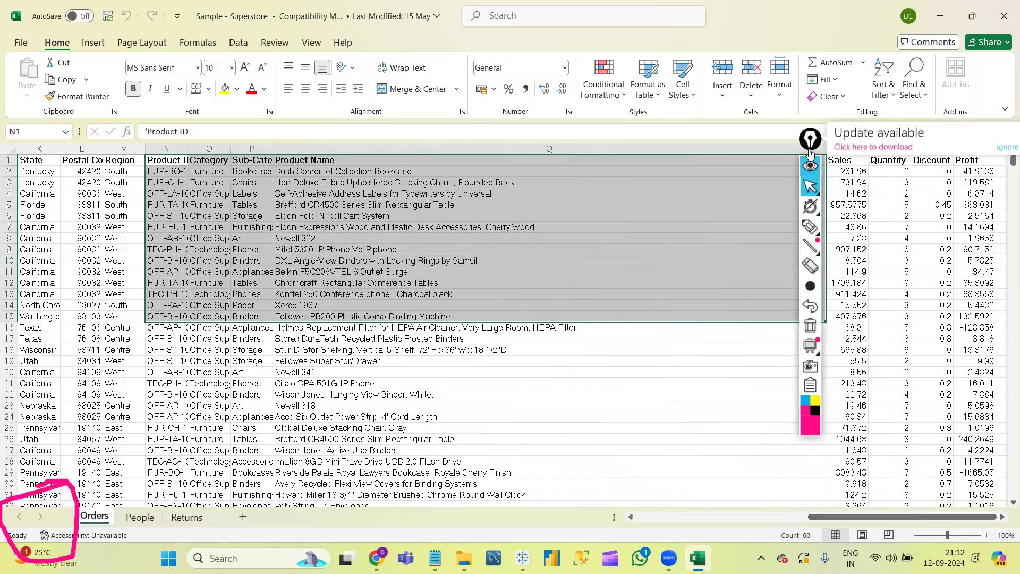
{"action": "left_click", "coordinate": [838, 166]}
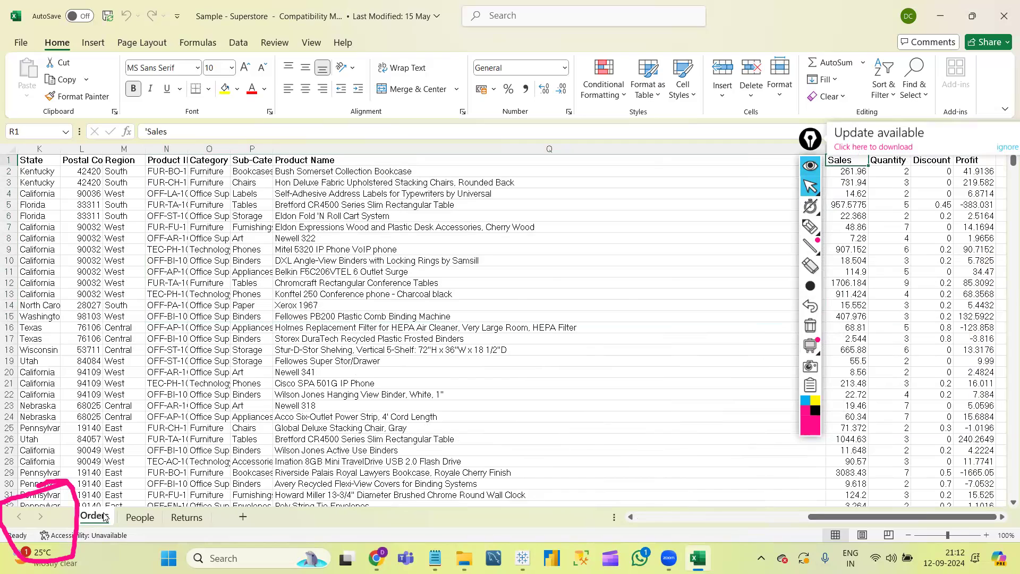
Examine the Regional Manager and Region columns on the People sheet, and check the Returns sheet
{"action": "left_click", "coordinate": [144, 519]}
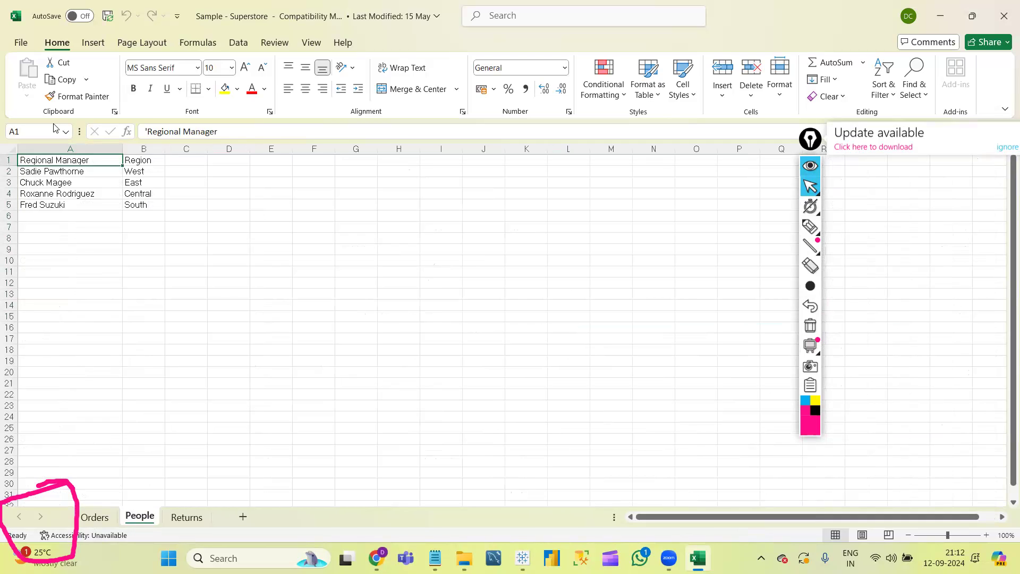
{"action": "left_click", "coordinate": [134, 159]}
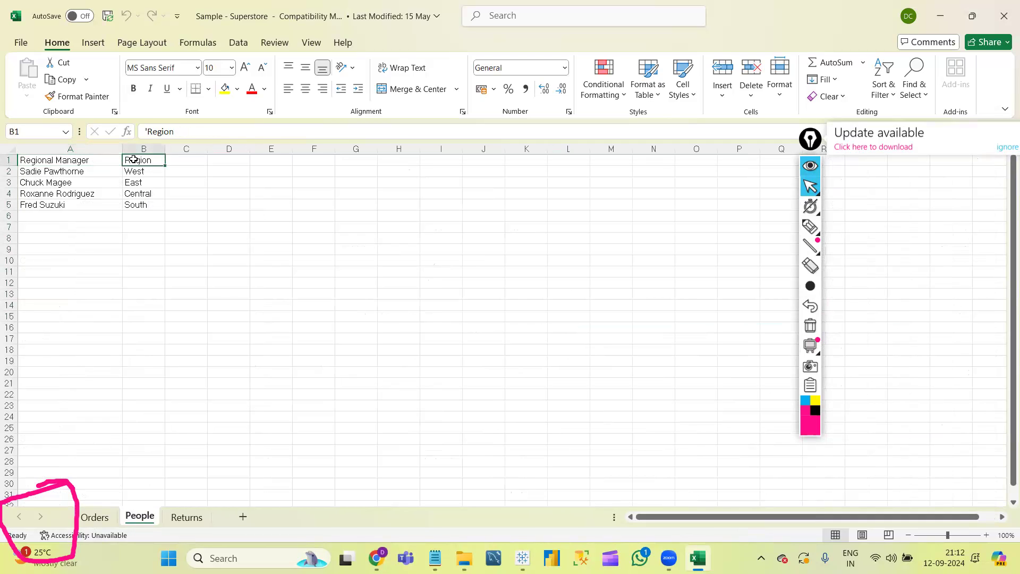
{"action": "left_click", "coordinate": [71, 159]}
{"action": "left_click_drag", "start_coordinate": [26, 171], "coordinate": [71, 216]}
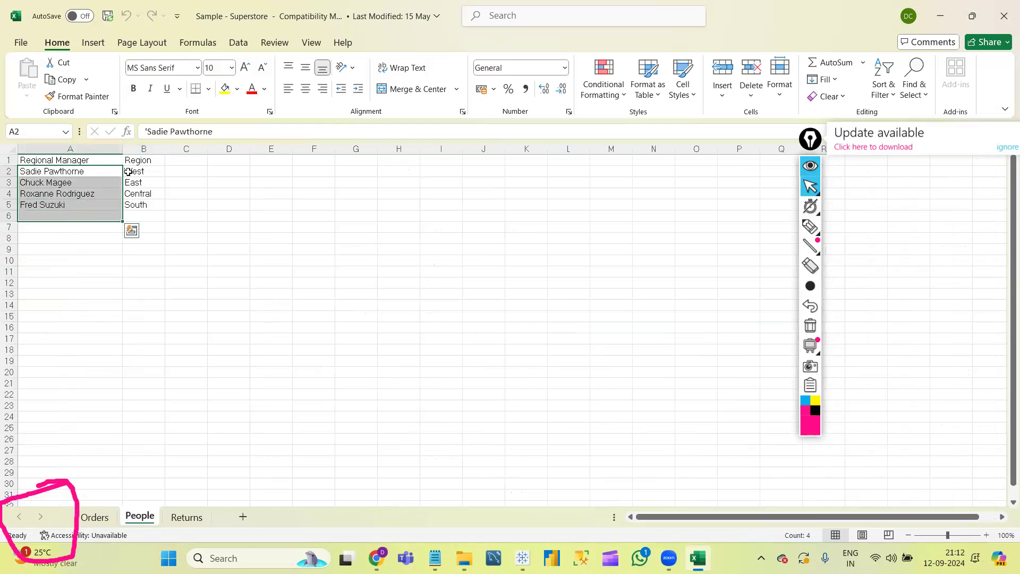
{"action": "left_click", "coordinate": [187, 518]}
Go back to the start of the Orders sheet and select the Order ID values in B2:B31
{"action": "left_click", "coordinate": [94, 518]}
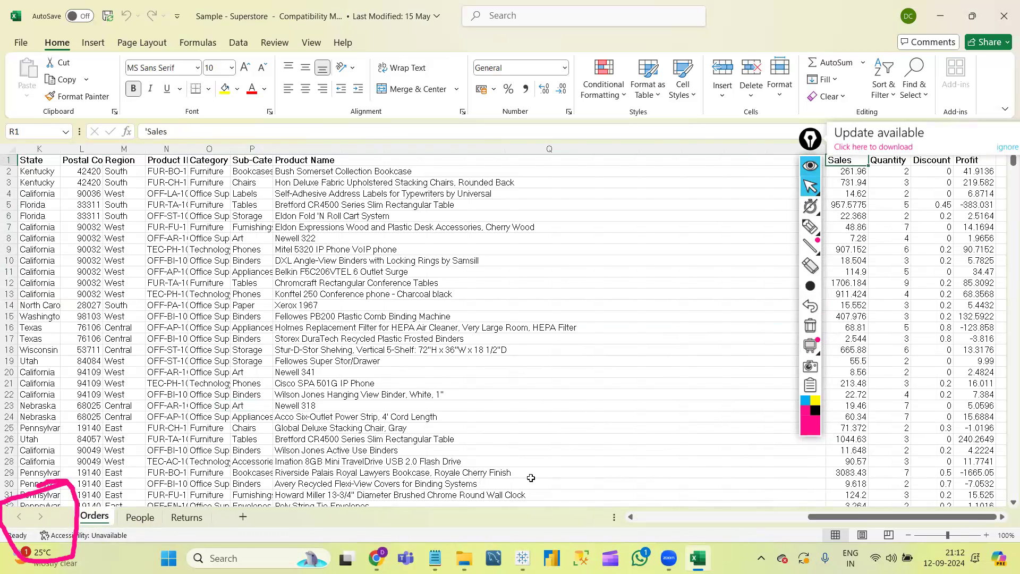
{"action": "left_click_drag", "start_coordinate": [883, 519], "coordinate": [623, 528]}
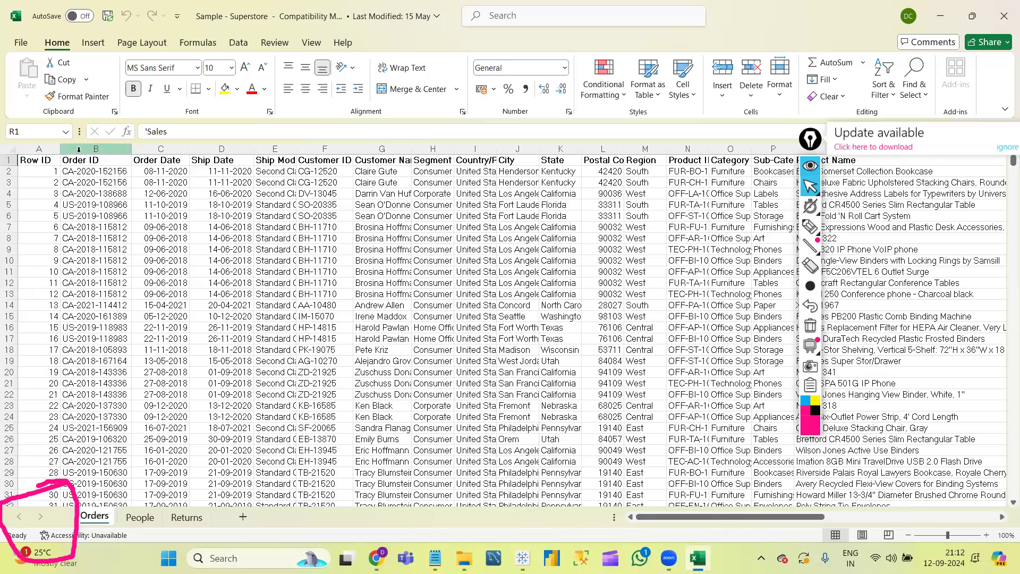
{"action": "left_click_drag", "start_coordinate": [86, 171], "coordinate": [102, 492]}
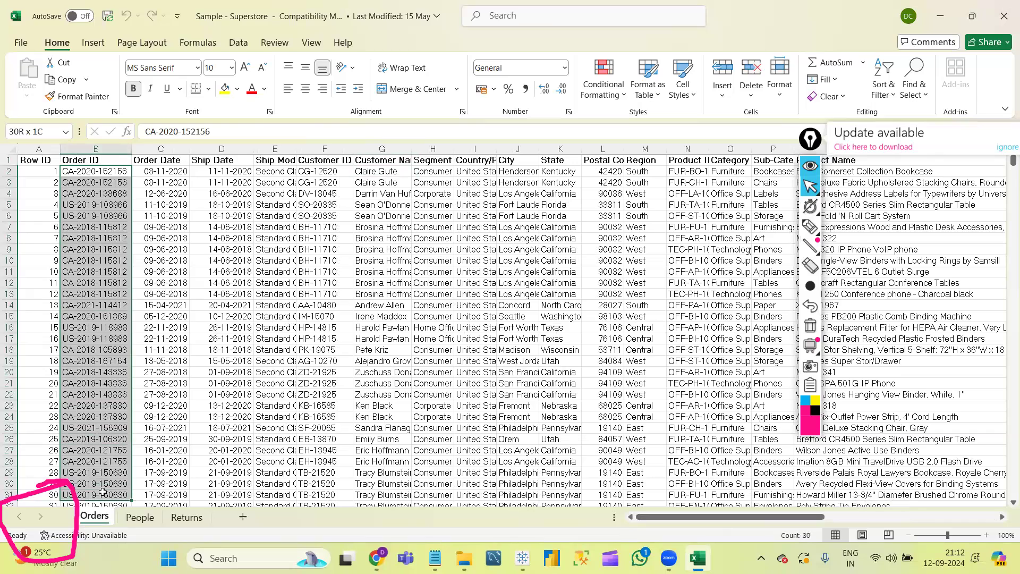
Examine the Ship Date, Customer ID and Order ID values on the Orders sheet, and check the Returns sheet in between
{"action": "left_click", "coordinate": [199, 349]}
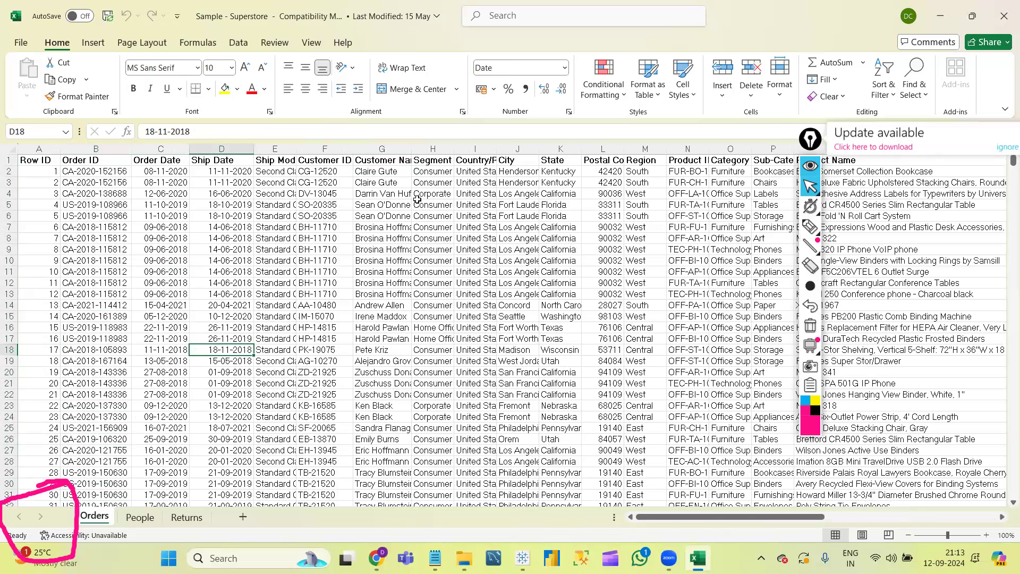
{"action": "left_click", "coordinate": [322, 169]}
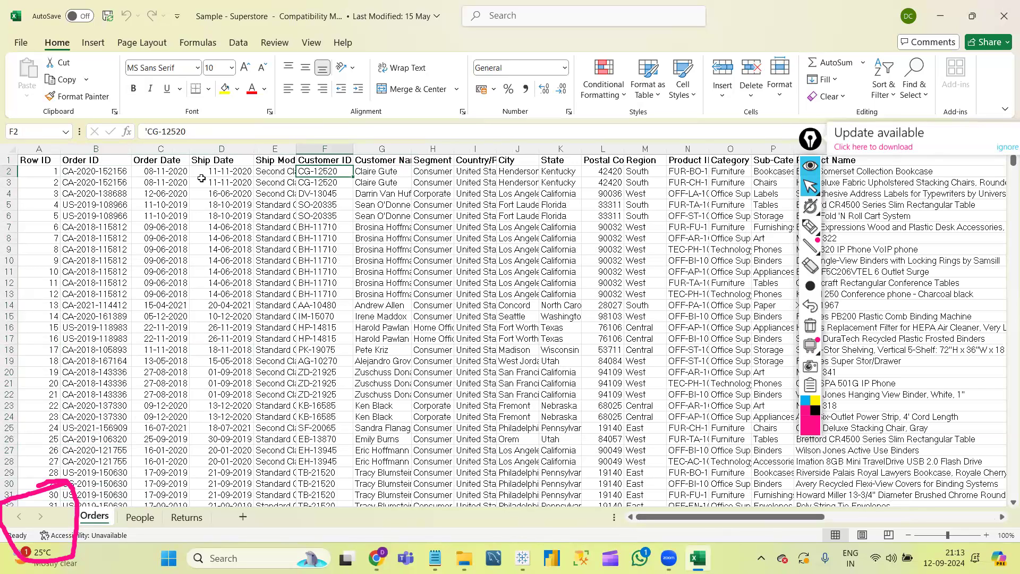
{"action": "left_click", "coordinate": [88, 170]}
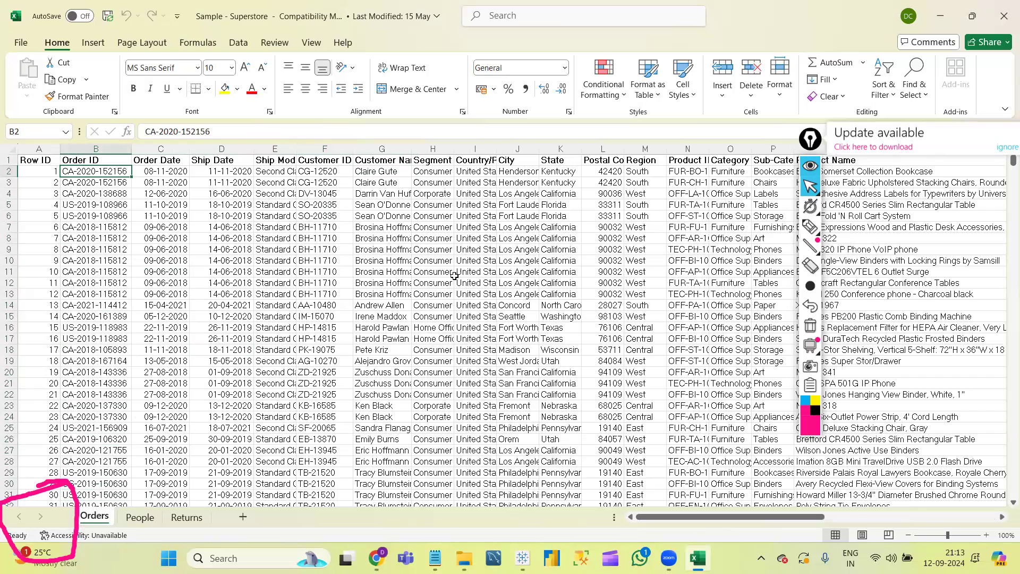
{"action": "left_click", "coordinate": [183, 517]}
{"action": "left_click", "coordinate": [95, 517]}
{"action": "key", "text": "Down"}
{"action": "key", "text": "Down"}
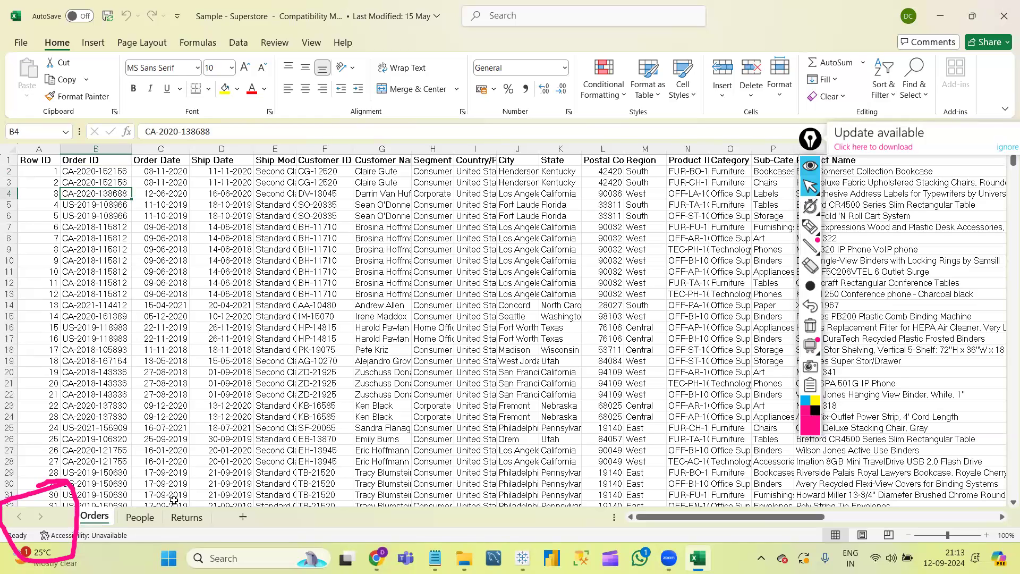
Examine the Returns sheet from its first row, selecting the Order ID values in B2:B25 and the Returned values below the header
{"action": "left_click", "coordinate": [186, 518]}
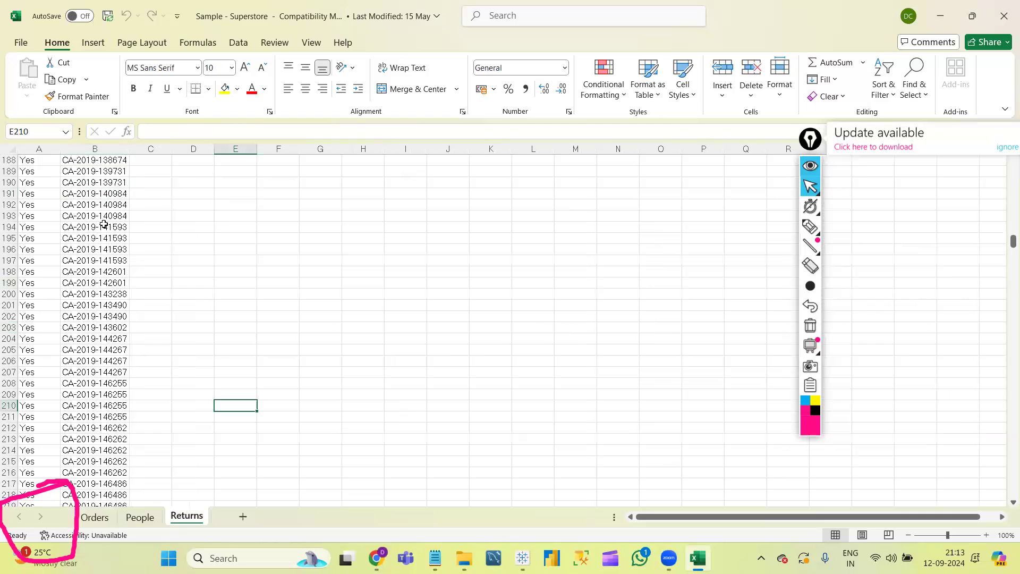
{"action": "left_click_drag", "start_coordinate": [1006, 242], "coordinate": [1008, 147]}
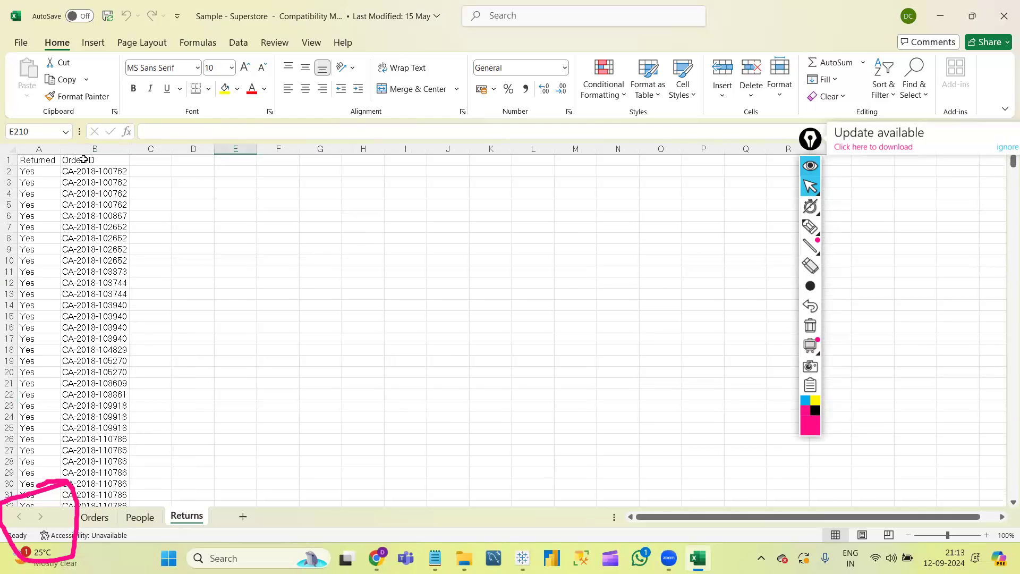
{"action": "left_click", "coordinate": [82, 161]}
{"action": "left_click", "coordinate": [119, 172]}
{"action": "left_click_drag", "start_coordinate": [108, 240], "coordinate": [119, 428]}
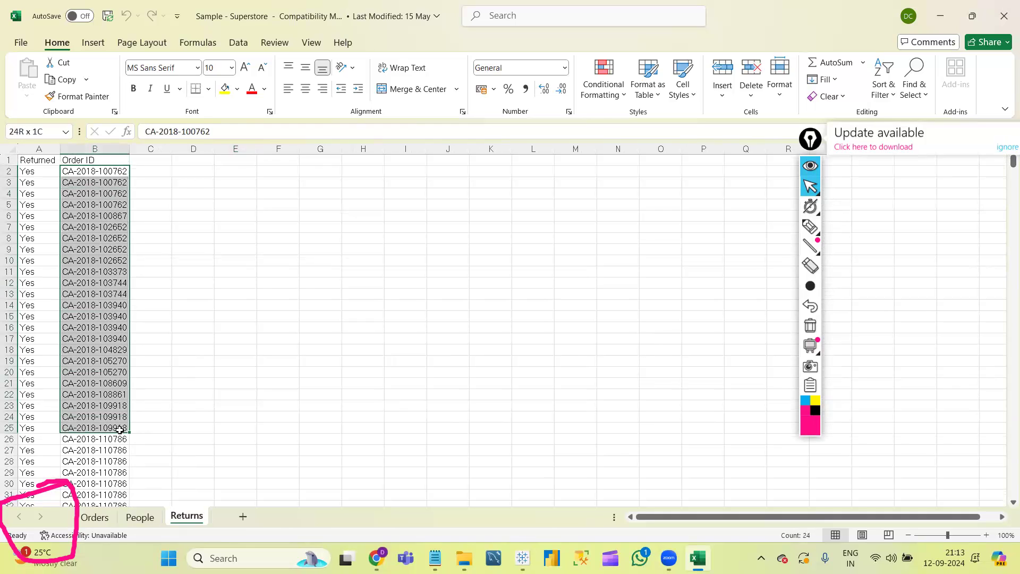
{"action": "left_click", "coordinate": [45, 161]}
{"action": "left_click_drag", "start_coordinate": [45, 172], "coordinate": [41, 481]}
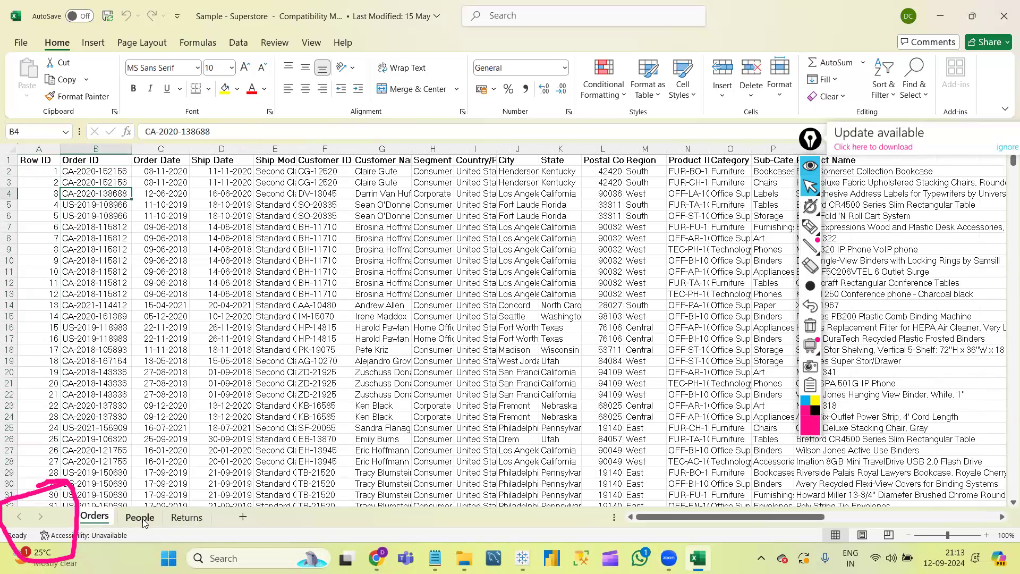
Look over the People and Returns sheets once more and go back to the Orders sheet
{"action": "left_click", "coordinate": [141, 518]}
{"action": "left_click", "coordinate": [186, 517]}
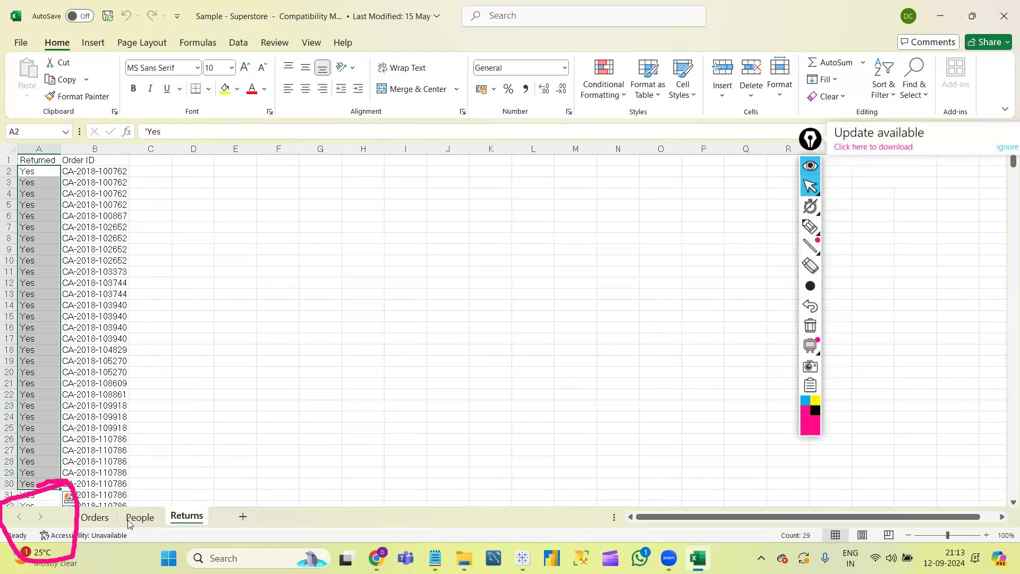
{"action": "key", "text": "ctrl+Page_Up"}
{"action": "key", "text": "ctrl+Page_Up"}
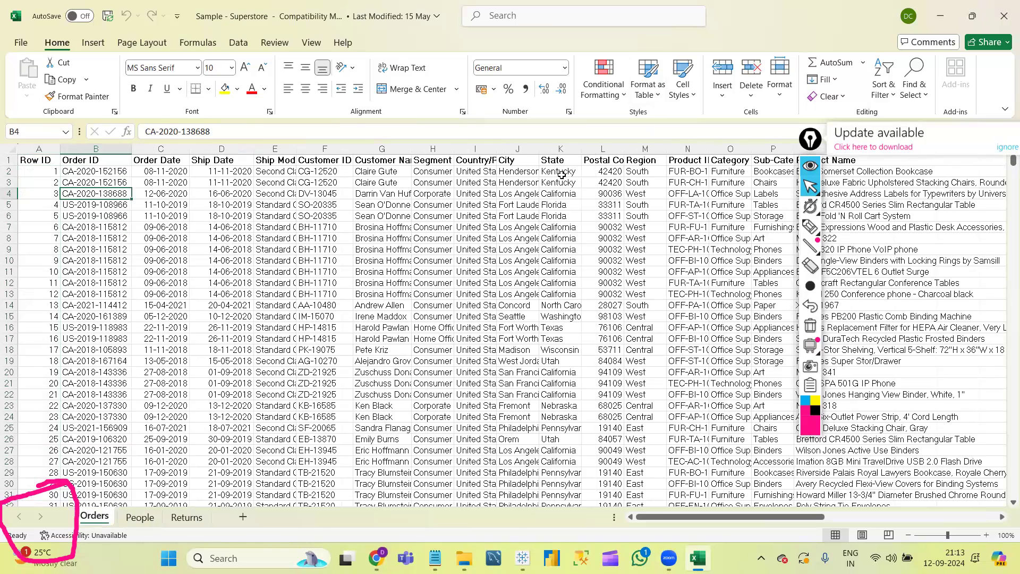
Close the Excel workbook and add the Orders sheet to the data source canvas in Tableau
{"action": "left_click", "coordinate": [1005, 10]}
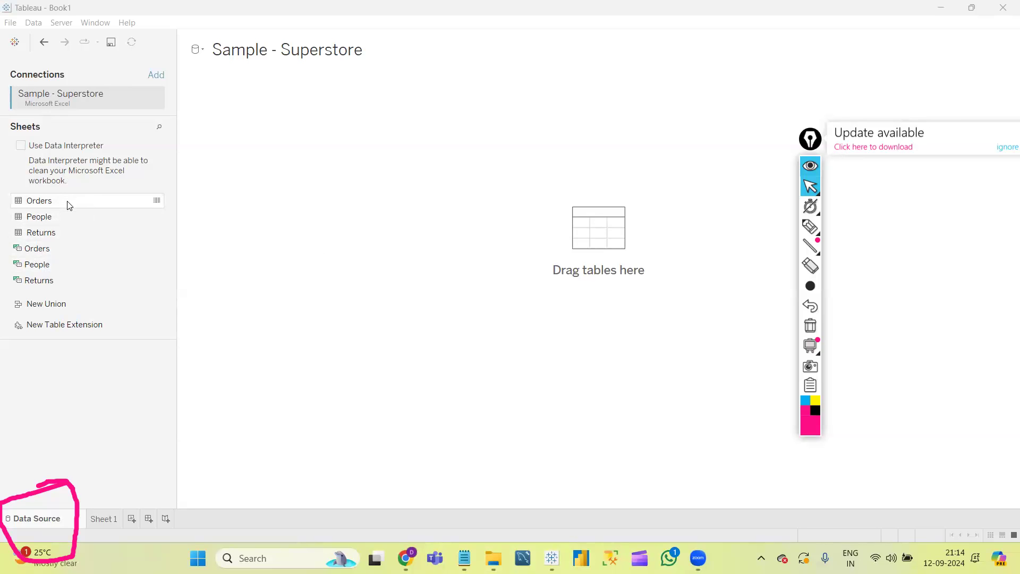
{"action": "left_click", "coordinate": [108, 206]}
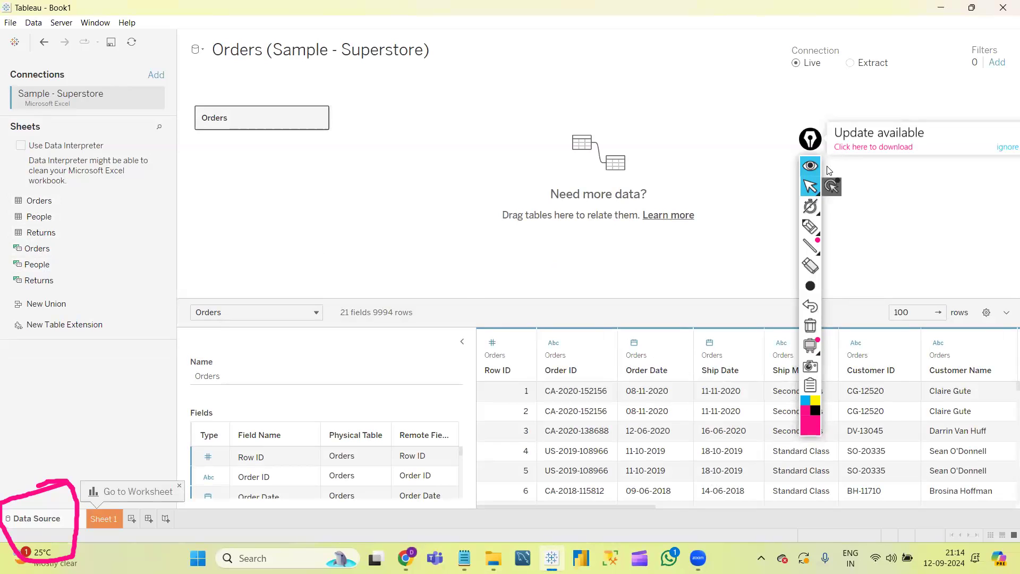
Move the screen annotation toolbar away from the Orders data preview so it no longer covers the columns
{"action": "left_click", "coordinate": [809, 138]}
{"action": "left_click_drag", "start_coordinate": [761, 147], "coordinate": [12, 266]}
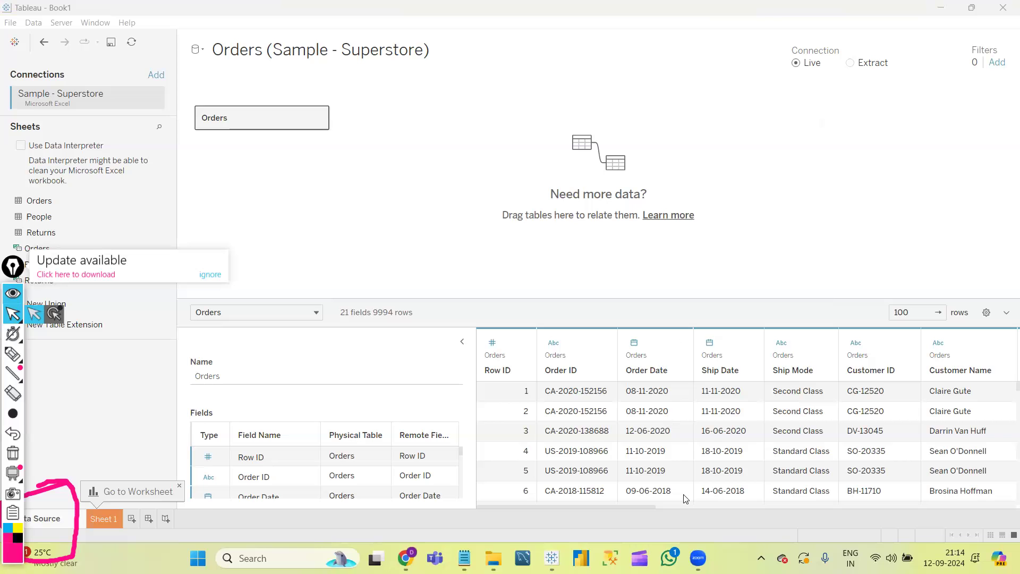
{"action": "left_click_drag", "start_coordinate": [649, 509], "coordinate": [567, 503]}
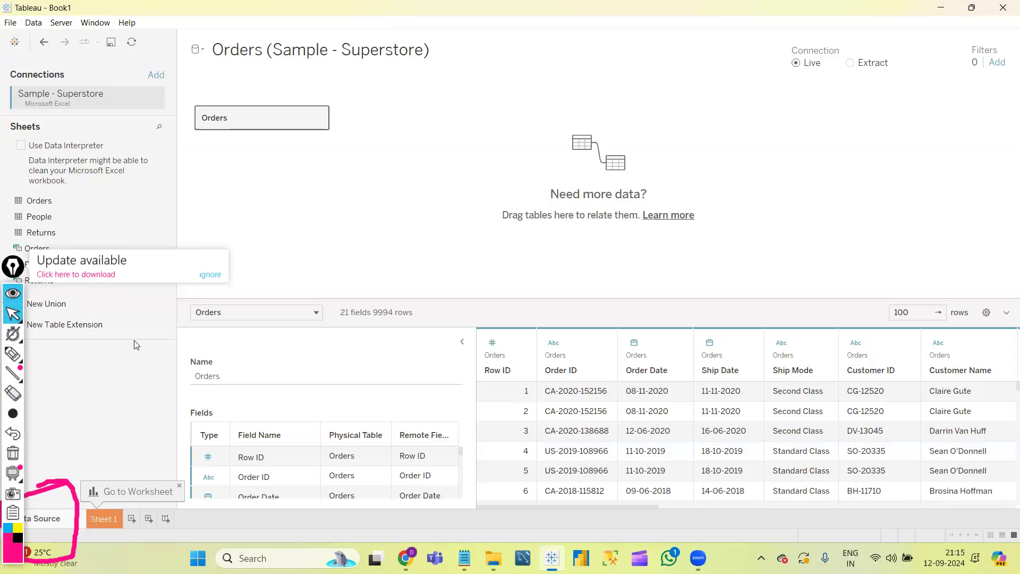
Sketch a pink database cylinder below the Orders table with the annotation pen and label it D
{"action": "left_click", "coordinate": [13, 353]}
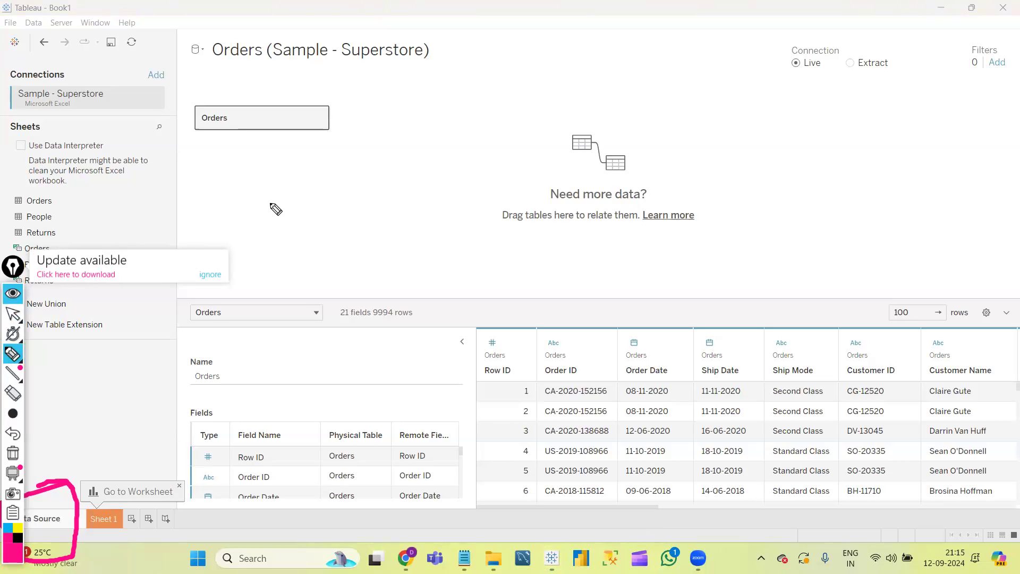
{"action": "mouse_move", "coordinate": [276, 208]}
{"action": "left_mouse_down"}
{"action": "mouse_move", "coordinate": [357, 207]}
{"action": "mouse_move", "coordinate": [348, 202]}
{"action": "left_mouse_up"}
{"action": "mouse_move", "coordinate": [278, 209]}
{"action": "left_mouse_down"}
{"action": "mouse_move", "coordinate": [383, 296]}
{"action": "mouse_move", "coordinate": [367, 189]}
{"action": "left_mouse_up"}
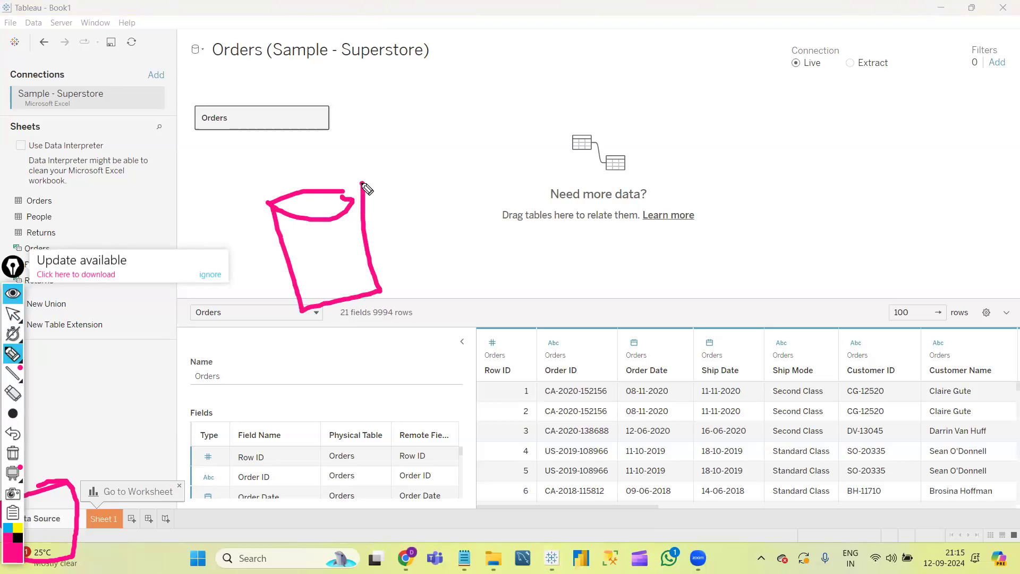
{"action": "mouse_move", "coordinate": [348, 355]}
{"action": "left_mouse_down"}
{"action": "mouse_move", "coordinate": [332, 318]}
{"action": "mouse_move", "coordinate": [349, 358]}
{"action": "left_mouse_up"}
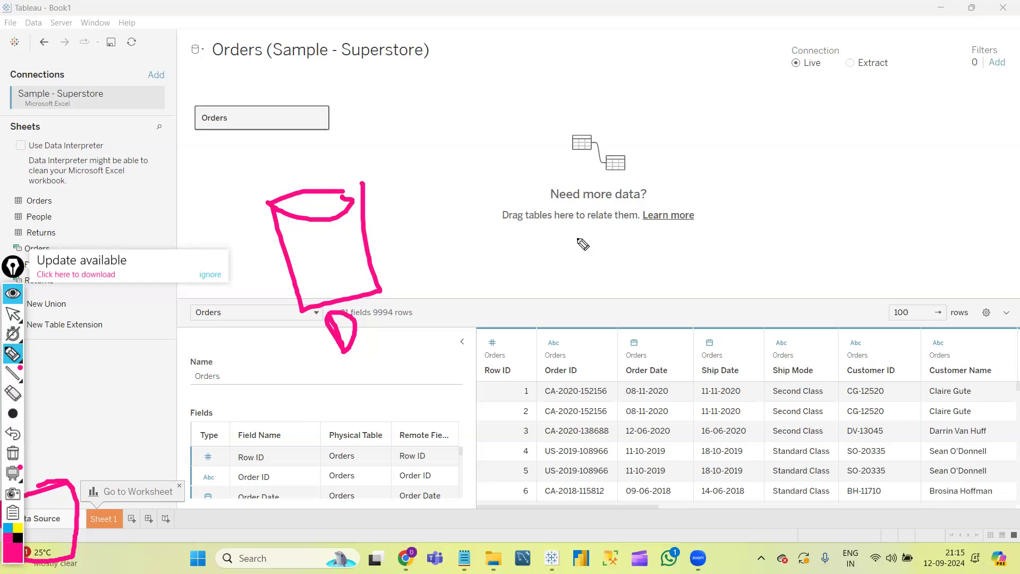
Sketch a pink board with a bar chart labelled T, and join it to the database cylinder with a marked connecting line
{"action": "left_click_drag", "start_coordinate": [542, 238], "coordinate": [639, 218]}
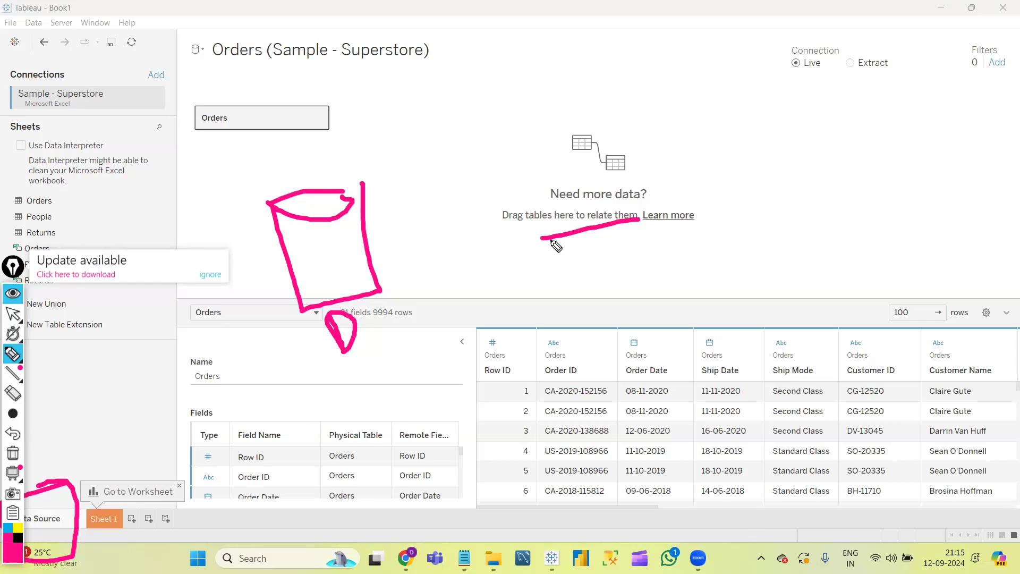
{"action": "mouse_move", "coordinate": [542, 238]}
{"action": "left_mouse_down"}
{"action": "mouse_move", "coordinate": [556, 301]}
{"action": "mouse_move", "coordinate": [654, 234]}
{"action": "mouse_move", "coordinate": [636, 217]}
{"action": "left_mouse_up"}
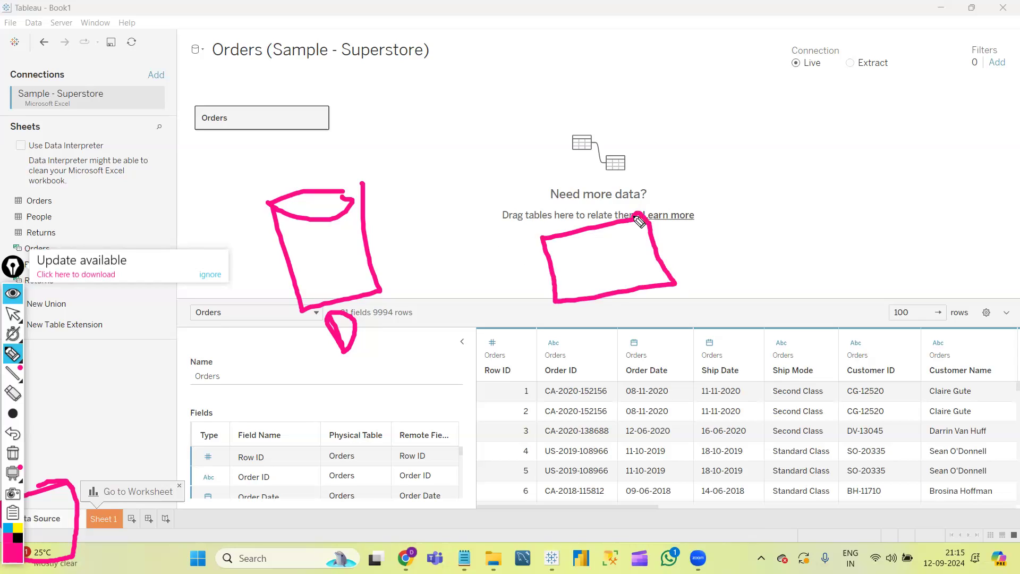
{"action": "left_click_drag", "start_coordinate": [615, 295], "coordinate": [578, 341]}
{"action": "left_click_drag", "start_coordinate": [614, 295], "coordinate": [649, 319]}
{"action": "mouse_move", "coordinate": [571, 258]}
{"action": "left_mouse_down"}
{"action": "mouse_move", "coordinate": [576, 291]}
{"action": "mouse_move", "coordinate": [602, 291]}
{"action": "mouse_move", "coordinate": [611, 257]}
{"action": "mouse_move", "coordinate": [618, 286]}
{"action": "left_mouse_up"}
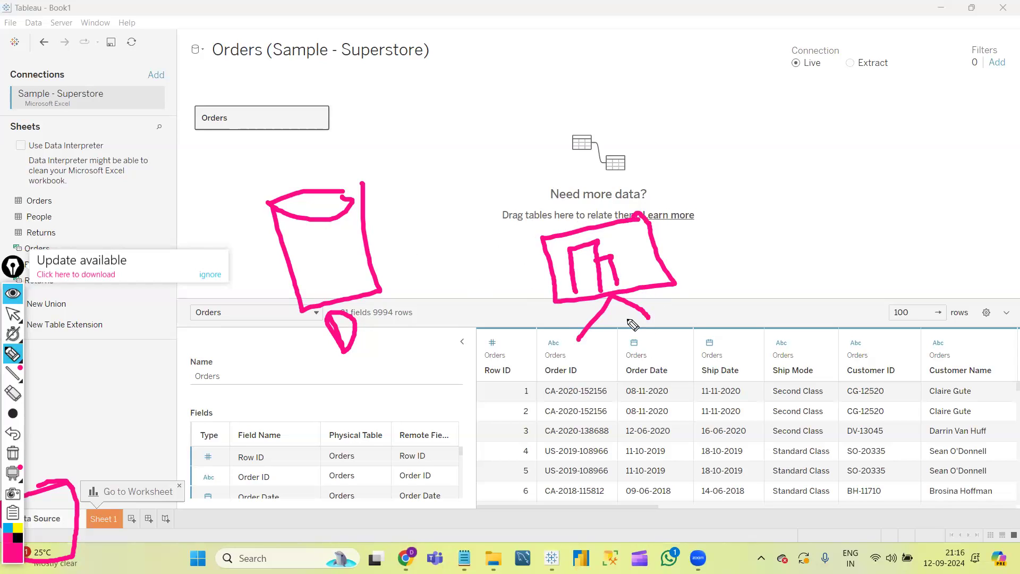
{"action": "left_click_drag", "start_coordinate": [608, 326], "coordinate": [622, 375]}
{"action": "left_click_drag", "start_coordinate": [593, 335], "coordinate": [640, 321]}
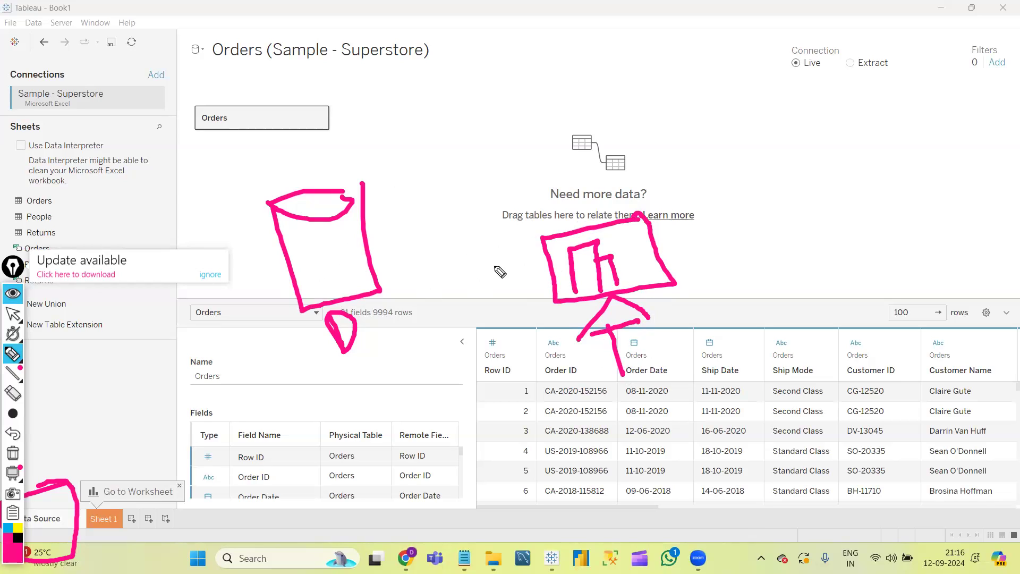
{"action": "left_click_drag", "start_coordinate": [372, 258], "coordinate": [553, 259]}
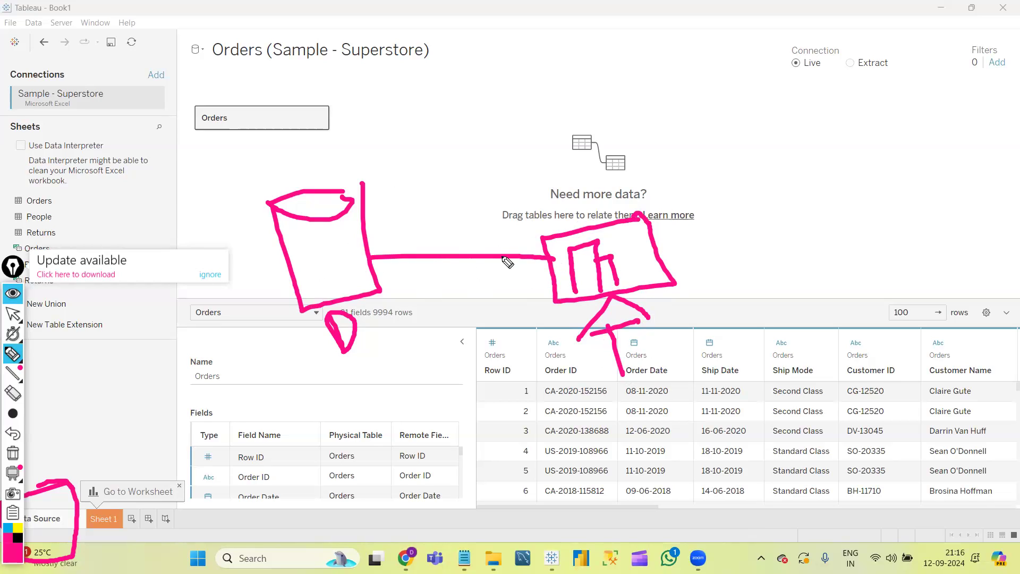
{"action": "left_click_drag", "start_coordinate": [447, 244], "coordinate": [449, 287]}
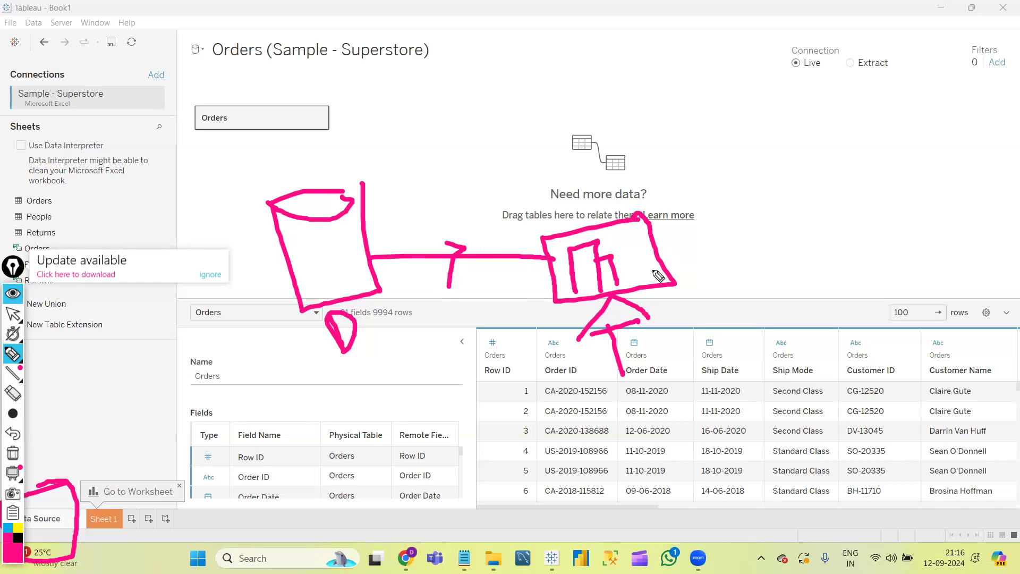
Add black handwritten letters around the connecting line and outline the Live and Extract connection options with the annotation pen
{"action": "left_click", "coordinate": [19, 538]}
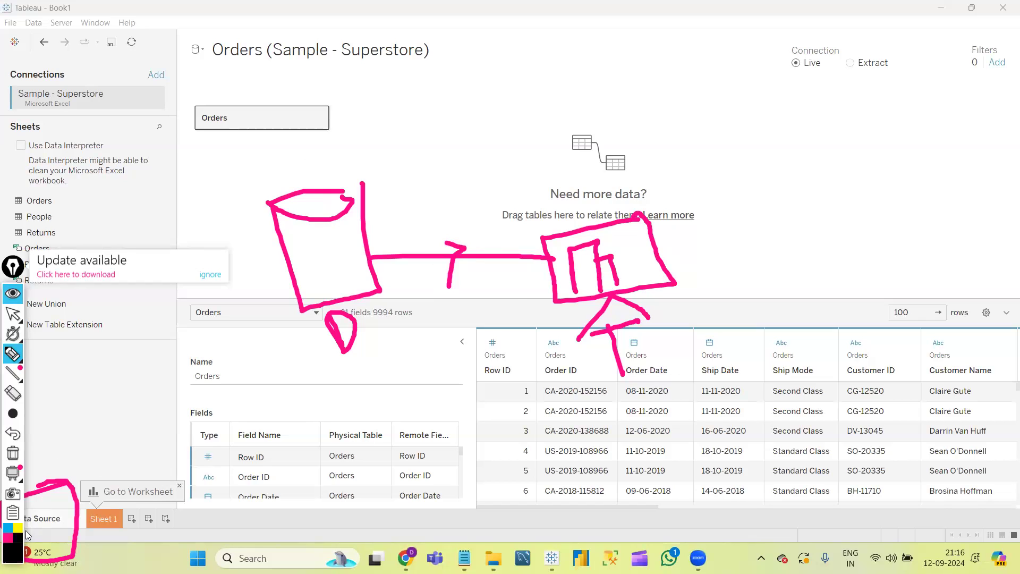
{"action": "mouse_move", "coordinate": [414, 321]}
{"action": "left_mouse_down"}
{"action": "mouse_move", "coordinate": [427, 349]}
{"action": "mouse_move", "coordinate": [439, 301]}
{"action": "mouse_move", "coordinate": [449, 327]}
{"action": "mouse_move", "coordinate": [499, 325]}
{"action": "left_mouse_up"}
{"action": "left_click_drag", "start_coordinate": [393, 282], "coordinate": [428, 203]}
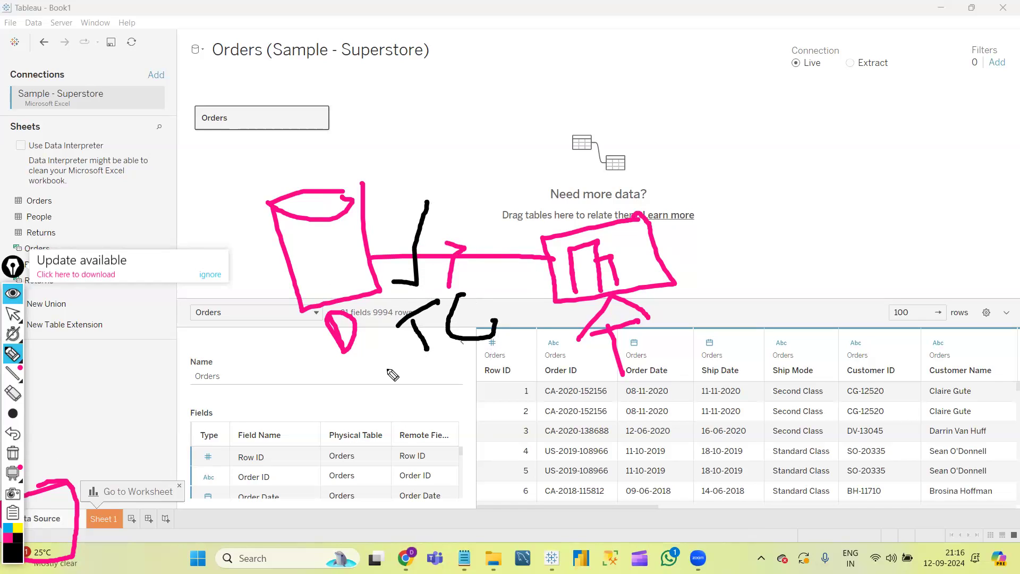
{"action": "left_click_drag", "start_coordinate": [461, 348], "coordinate": [443, 393]}
{"action": "left_click_drag", "start_coordinate": [459, 348], "coordinate": [528, 359]}
{"action": "mouse_move", "coordinate": [440, 405]}
{"action": "left_mouse_down"}
{"action": "mouse_move", "coordinate": [447, 449]}
{"action": "mouse_move", "coordinate": [490, 432]}
{"action": "left_mouse_up"}
{"action": "mouse_move", "coordinate": [527, 370]}
{"action": "left_mouse_down"}
{"action": "mouse_move", "coordinate": [552, 406]}
{"action": "mouse_move", "coordinate": [576, 394]}
{"action": "mouse_move", "coordinate": [535, 387]}
{"action": "mouse_move", "coordinate": [553, 357]}
{"action": "left_mouse_up"}
{"action": "mouse_move", "coordinate": [900, 58]}
{"action": "left_mouse_down"}
{"action": "mouse_move", "coordinate": [789, 41]}
{"action": "mouse_move", "coordinate": [808, 110]}
{"action": "left_mouse_up"}
{"action": "left_click_drag", "start_coordinate": [879, 109], "coordinate": [902, 58]}
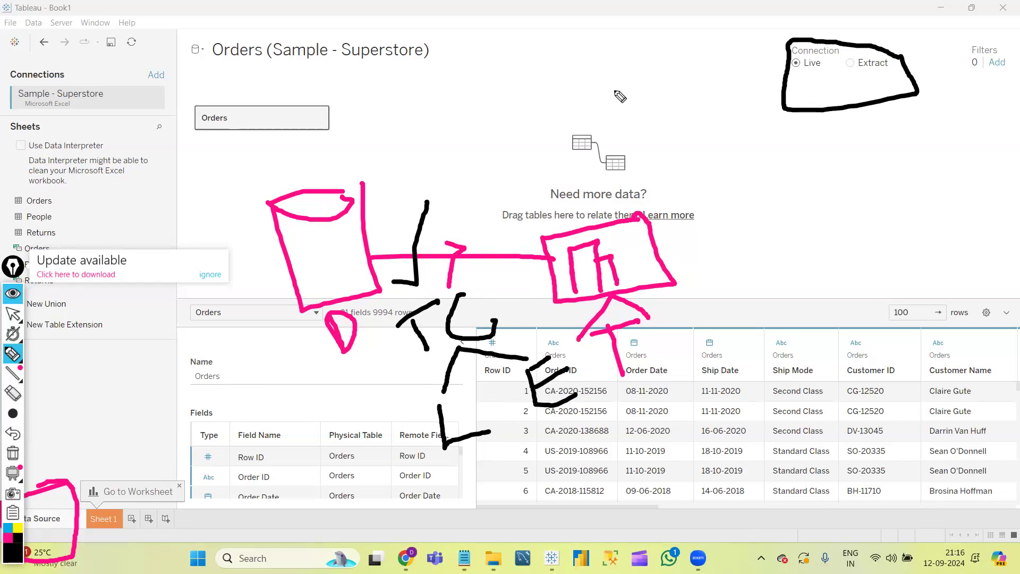
Clear all annotations from the screen and switch back to the normal pointer
{"action": "left_click", "coordinate": [13, 454]}
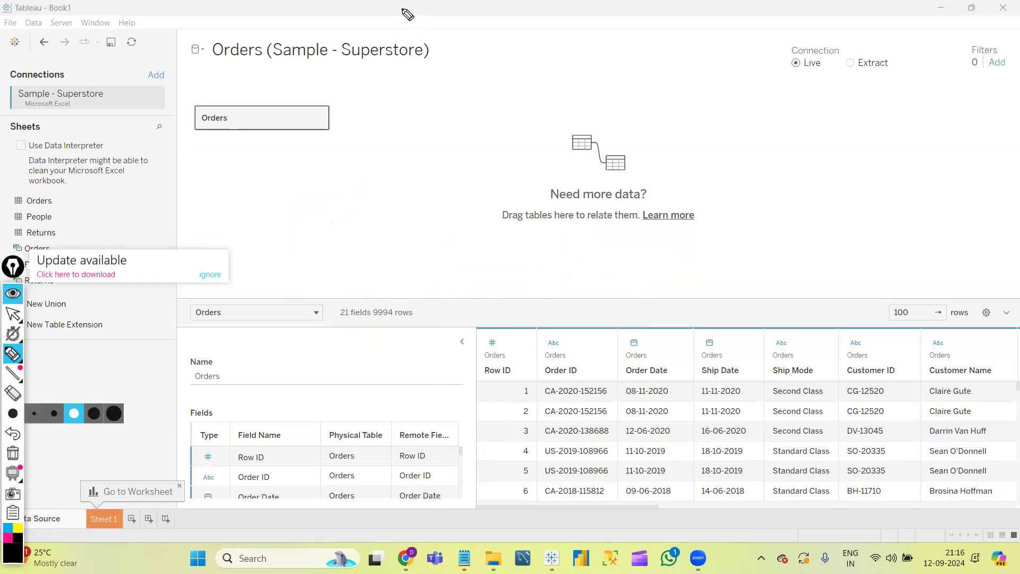
{"action": "left_click", "coordinate": [13, 314]}
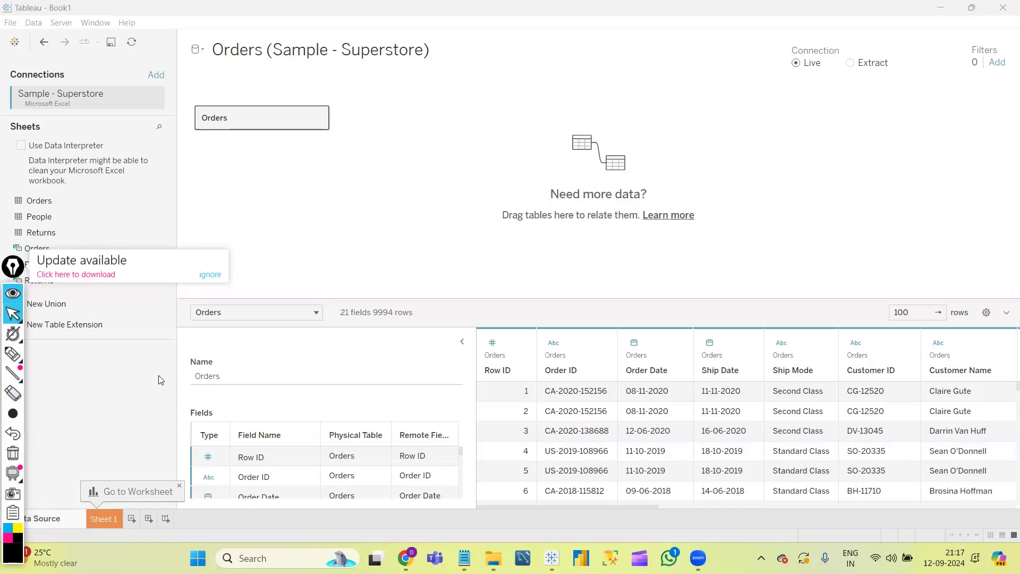
Write the data type notes Nu-T, int, float and char in black over the canvas, underlining float
{"action": "left_click", "coordinate": [12, 356]}
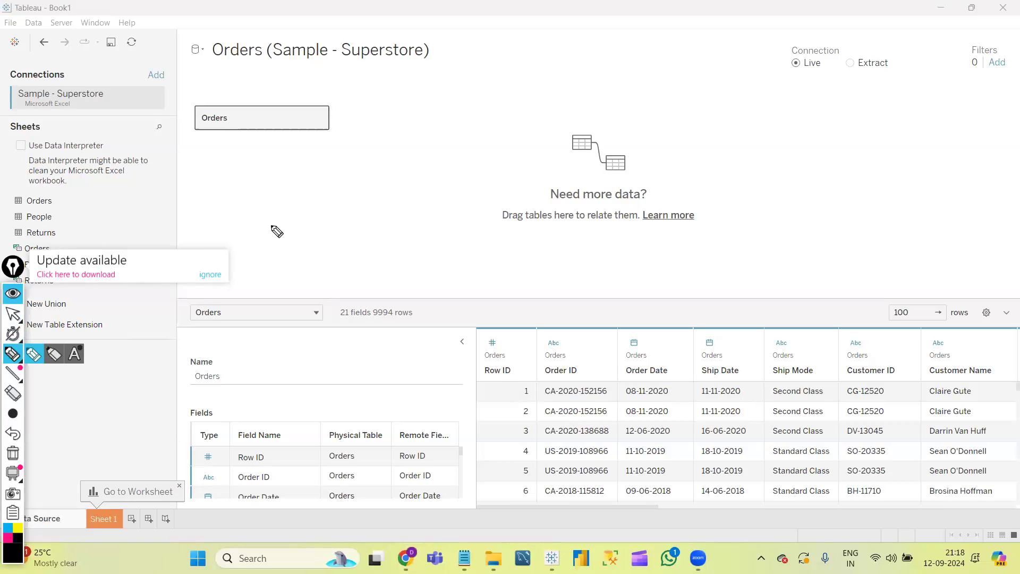
{"action": "mouse_move", "coordinate": [283, 257]}
{"action": "left_mouse_down"}
{"action": "mouse_move", "coordinate": [314, 190]}
{"action": "mouse_move", "coordinate": [306, 181]}
{"action": "mouse_move", "coordinate": [377, 238]}
{"action": "mouse_move", "coordinate": [413, 212]}
{"action": "mouse_move", "coordinate": [404, 260]}
{"action": "left_mouse_up"}
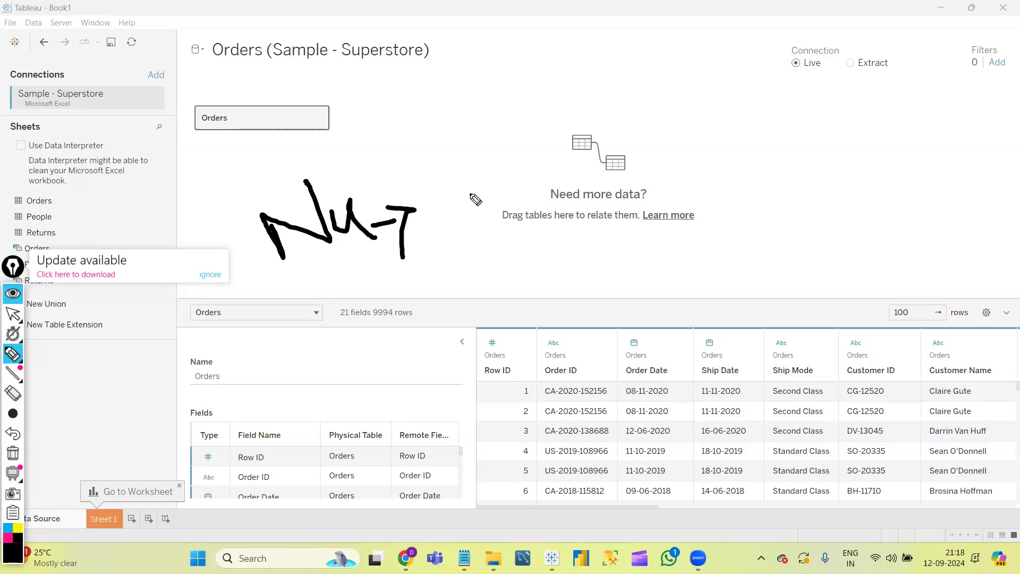
{"action": "mouse_move", "coordinate": [437, 162]}
{"action": "left_mouse_down"}
{"action": "mouse_move", "coordinate": [448, 186]}
{"action": "mouse_move", "coordinate": [456, 158]}
{"action": "mouse_move", "coordinate": [523, 155]}
{"action": "mouse_move", "coordinate": [520, 119]}
{"action": "left_mouse_up"}
{"action": "left_click_drag", "start_coordinate": [545, 152], "coordinate": [539, 170]}
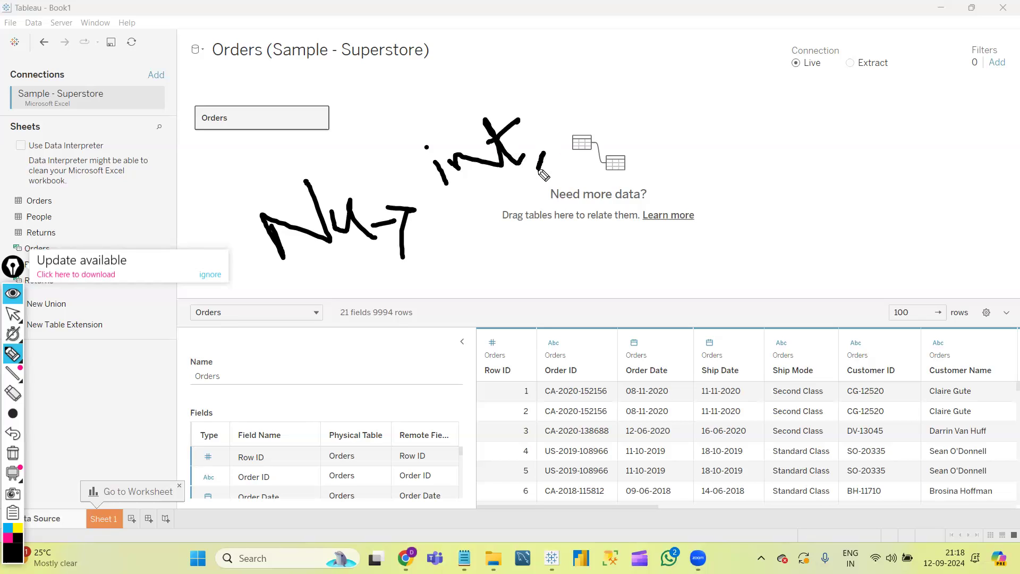
{"action": "left_click_drag", "start_coordinate": [548, 129], "coordinate": [569, 160]}
{"action": "mouse_move", "coordinate": [554, 154]}
{"action": "left_mouse_down"}
{"action": "mouse_move", "coordinate": [593, 157]}
{"action": "mouse_move", "coordinate": [623, 139]}
{"action": "mouse_move", "coordinate": [635, 112]}
{"action": "mouse_move", "coordinate": [667, 130]}
{"action": "mouse_move", "coordinate": [662, 103]}
{"action": "left_mouse_up"}
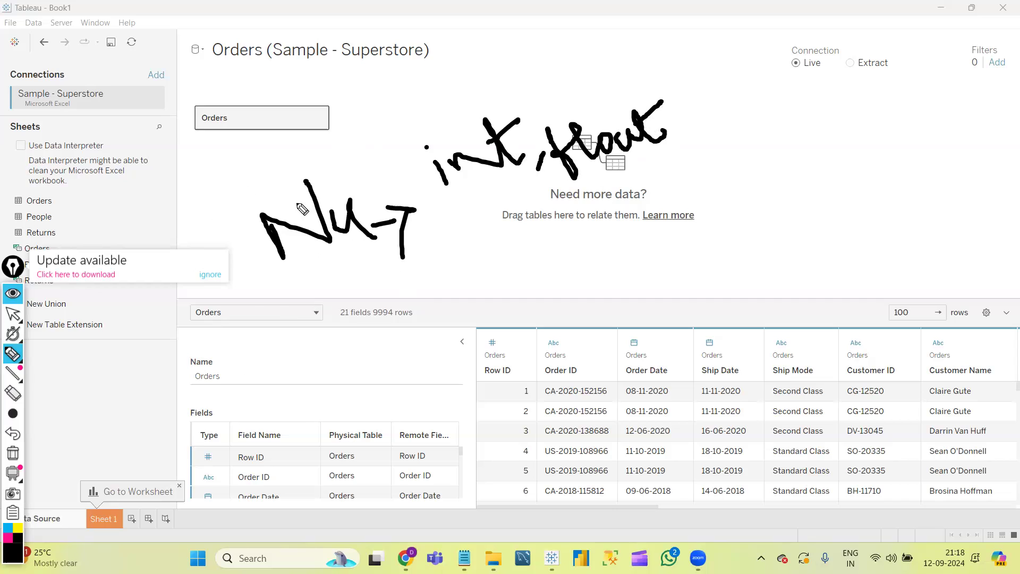
{"action": "mouse_move", "coordinate": [525, 200]}
{"action": "left_mouse_down"}
{"action": "mouse_move", "coordinate": [625, 183]}
{"action": "mouse_move", "coordinate": [589, 184]}
{"action": "left_mouse_up"}
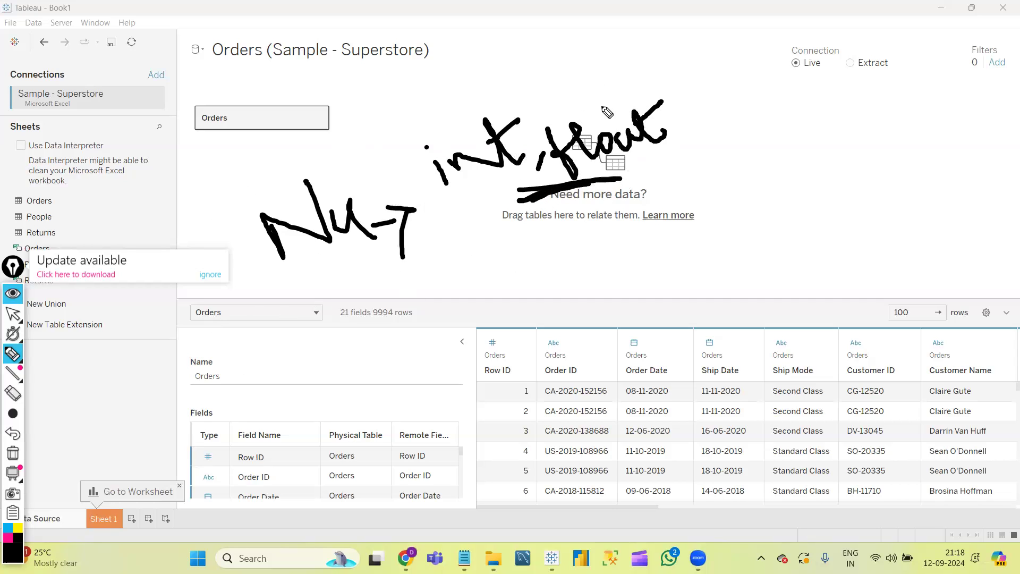
{"action": "mouse_move", "coordinate": [362, 275]}
{"action": "left_mouse_down"}
{"action": "mouse_move", "coordinate": [369, 316]}
{"action": "mouse_move", "coordinate": [573, 227]}
{"action": "left_mouse_up"}
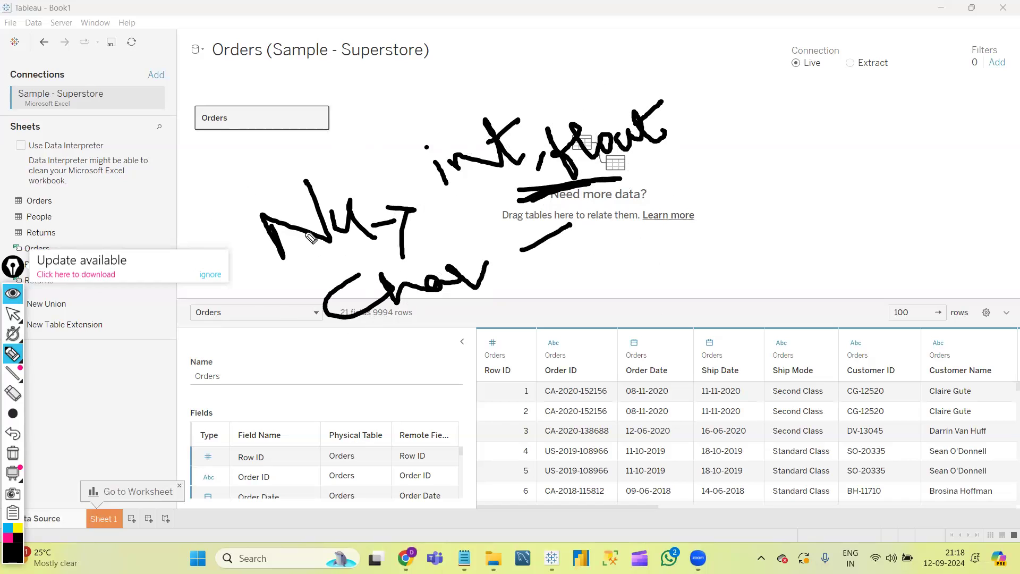
{"action": "left_click_drag", "start_coordinate": [270, 194], "coordinate": [273, 134]}
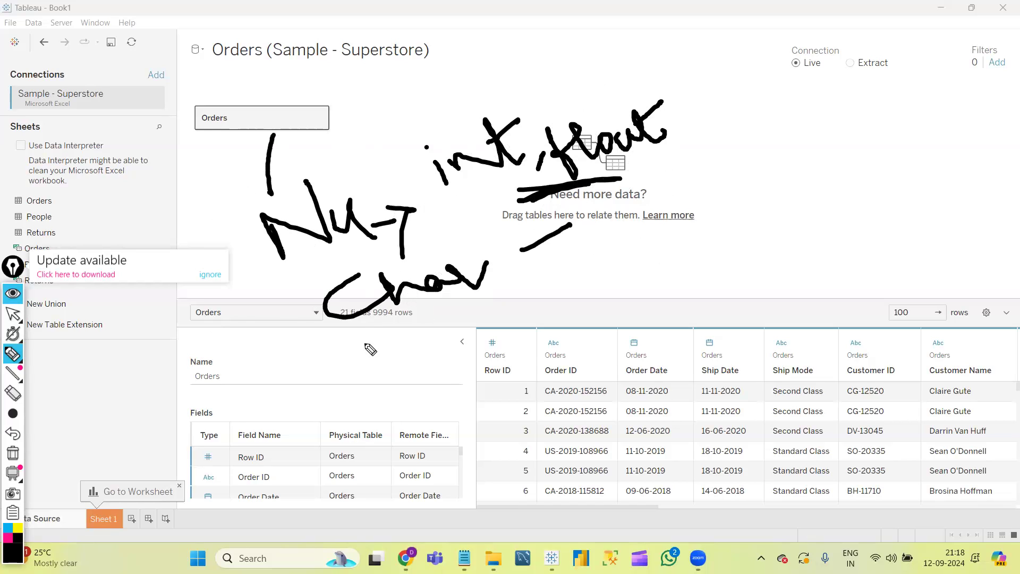
Handwrite the data type notes Date and Geograp in black over the canvas, and add curly braces beside the notes
{"action": "left_click_drag", "start_coordinate": [369, 340], "coordinate": [396, 387]}
{"action": "mouse_move", "coordinate": [445, 339]}
{"action": "left_mouse_down"}
{"action": "mouse_move", "coordinate": [439, 365]}
{"action": "mouse_move", "coordinate": [453, 303]}
{"action": "mouse_move", "coordinate": [500, 343]}
{"action": "left_mouse_up"}
{"action": "mouse_move", "coordinate": [496, 296]}
{"action": "left_mouse_down"}
{"action": "mouse_move", "coordinate": [462, 325]}
{"action": "mouse_move", "coordinate": [524, 289]}
{"action": "mouse_move", "coordinate": [579, 282]}
{"action": "left_mouse_up"}
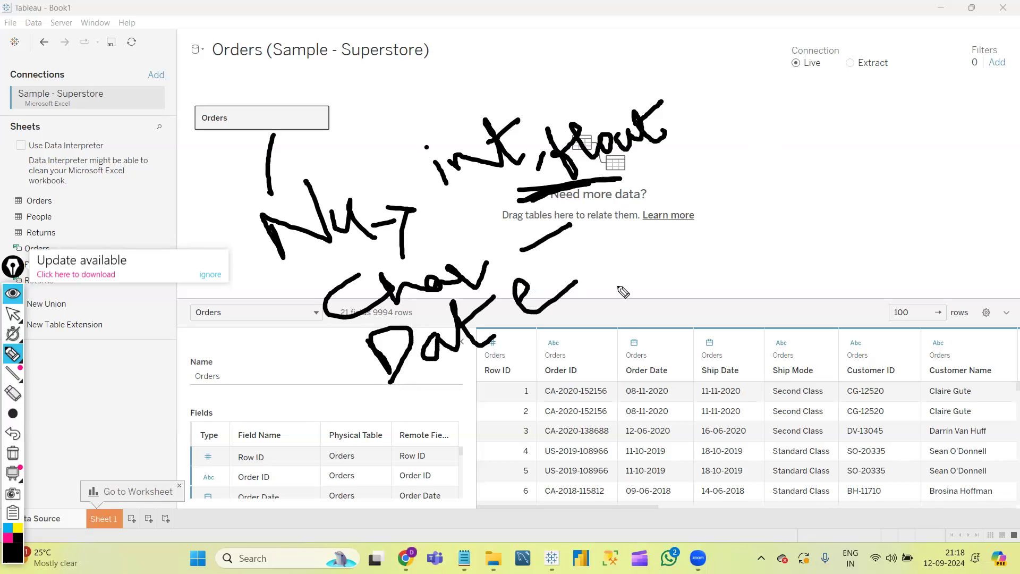
{"action": "mouse_move", "coordinate": [803, 95]}
{"action": "left_mouse_down"}
{"action": "mouse_move", "coordinate": [806, 180]}
{"action": "mouse_move", "coordinate": [829, 146]}
{"action": "mouse_move", "coordinate": [874, 182]}
{"action": "mouse_move", "coordinate": [904, 175]}
{"action": "mouse_move", "coordinate": [941, 139]}
{"action": "mouse_move", "coordinate": [949, 189]}
{"action": "left_mouse_up"}
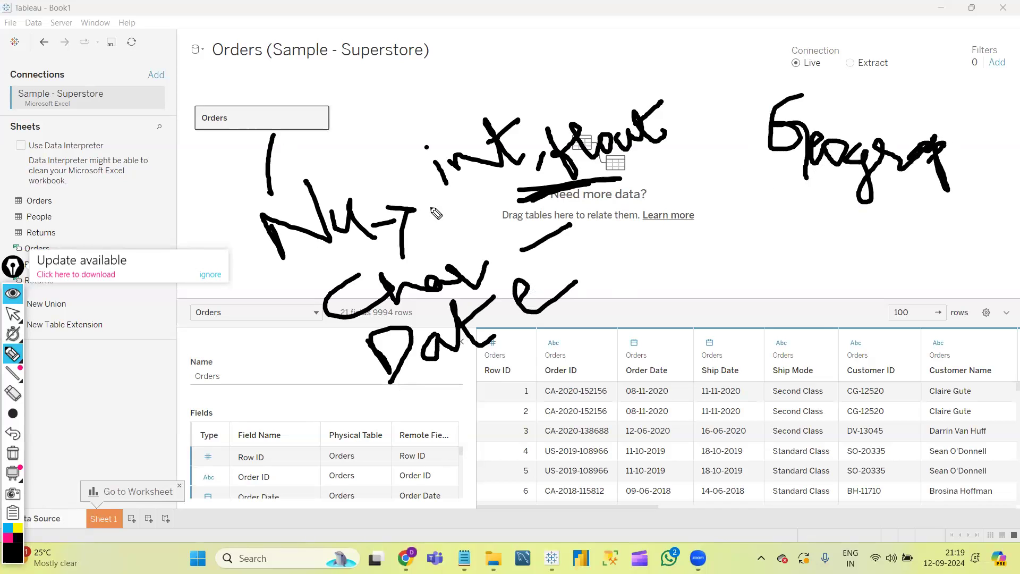
{"action": "left_click_drag", "start_coordinate": [258, 238], "coordinate": [366, 379]}
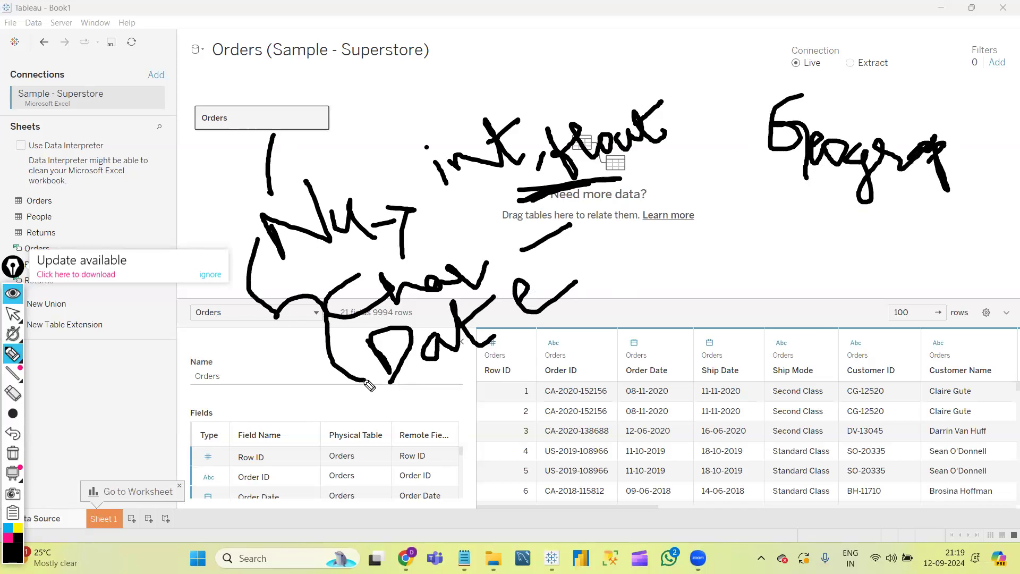
{"action": "mouse_move", "coordinate": [747, 126]}
{"action": "left_mouse_down"}
{"action": "mouse_move", "coordinate": [773, 212]}
{"action": "mouse_move", "coordinate": [824, 188]}
{"action": "left_mouse_up"}
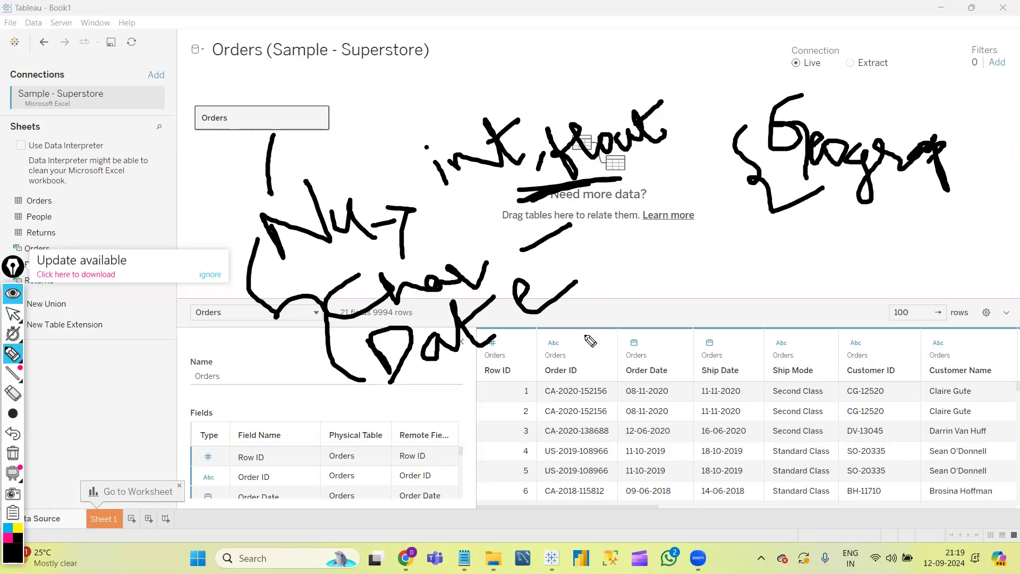
Clear the black notes from the screen and set the annotation pen to pink
{"action": "left_click", "coordinate": [13, 316]}
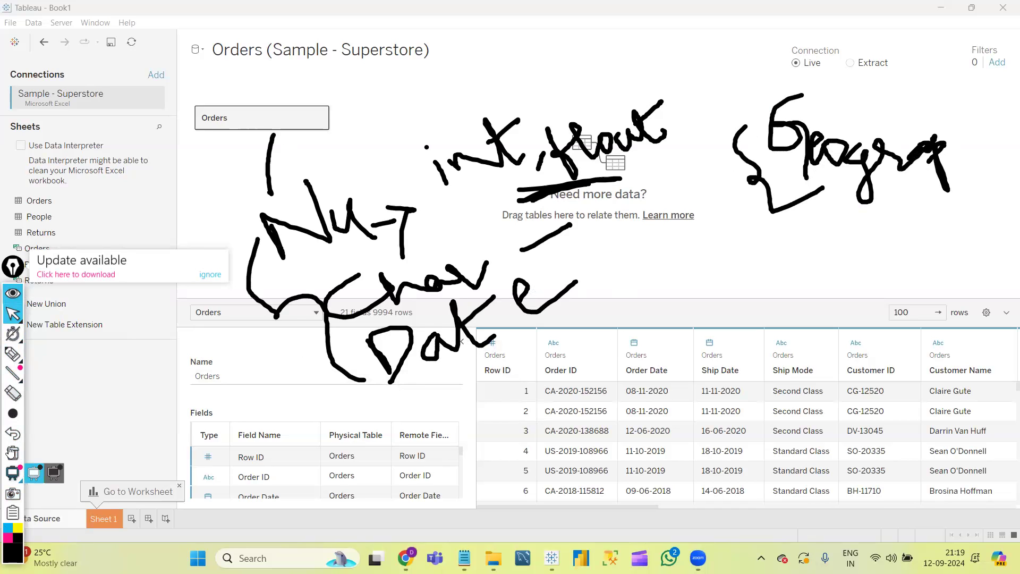
{"action": "left_click", "coordinate": [12, 452]}
{"action": "left_click", "coordinate": [8, 539]}
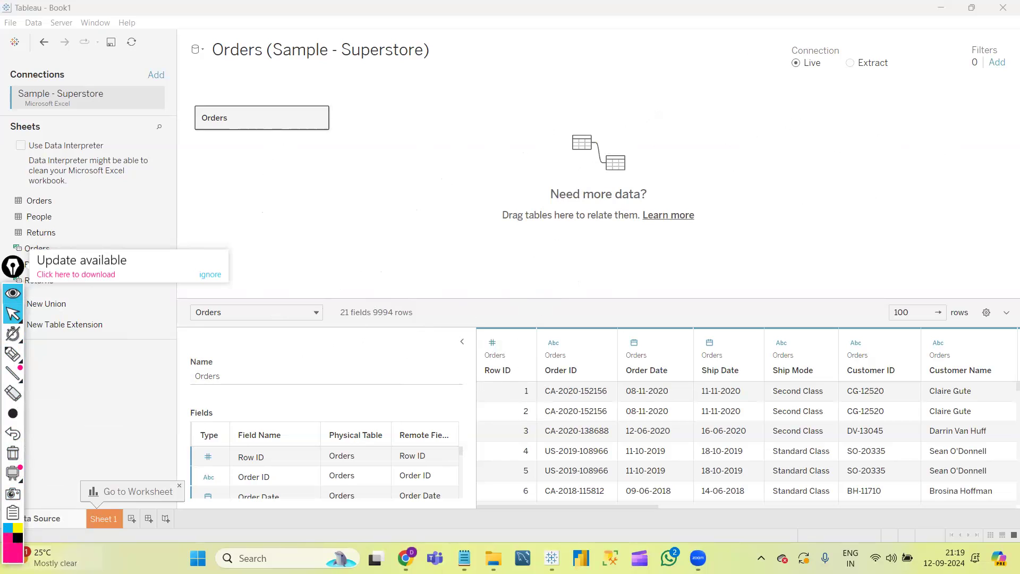
{"action": "left_click", "coordinate": [13, 355]}
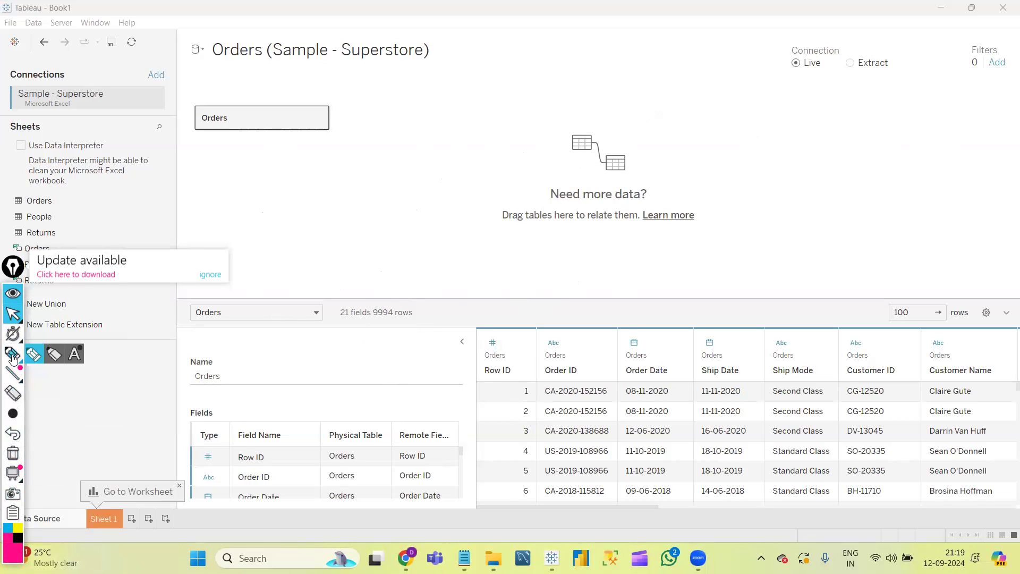
{"action": "left_click", "coordinate": [12, 356]}
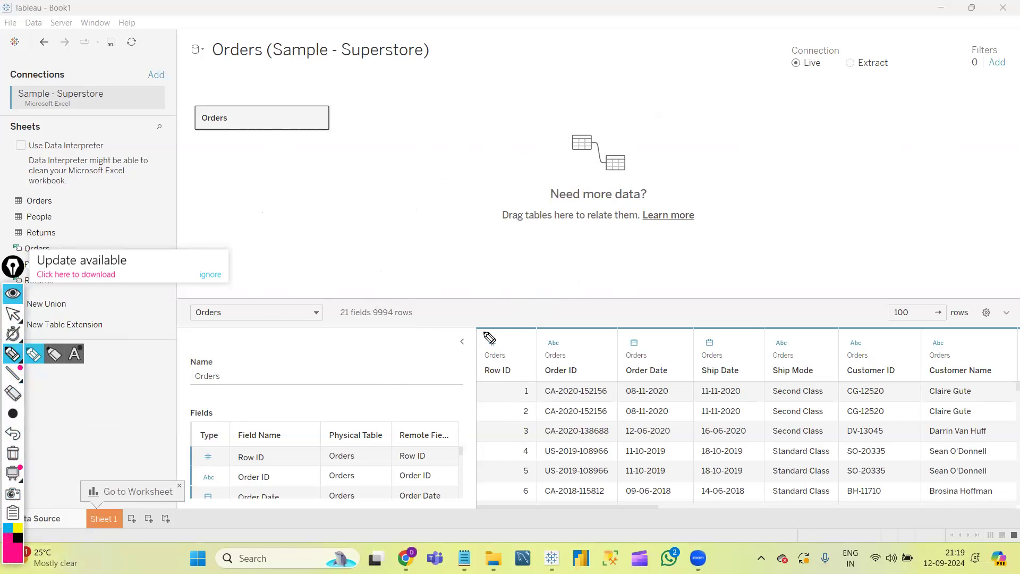
Label the type icons of Row ID, Order ID and Order Date in pink as N, C and Date with connecting lines
{"action": "left_click_drag", "start_coordinate": [485, 332], "coordinate": [493, 318]}
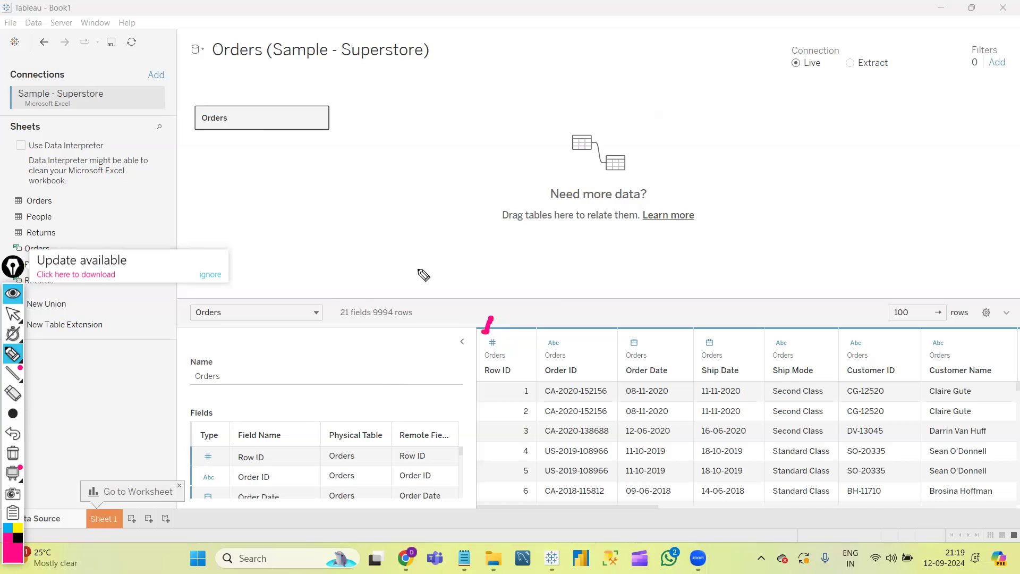
{"action": "mouse_move", "coordinate": [424, 292]}
{"action": "left_mouse_down"}
{"action": "mouse_move", "coordinate": [422, 273]}
{"action": "mouse_move", "coordinate": [461, 293]}
{"action": "mouse_move", "coordinate": [446, 240]}
{"action": "mouse_move", "coordinate": [446, 306]}
{"action": "mouse_move", "coordinate": [470, 337]}
{"action": "mouse_move", "coordinate": [477, 319]}
{"action": "left_mouse_up"}
{"action": "left_click", "coordinate": [462, 337]}
{"action": "left_click_drag", "start_coordinate": [557, 333], "coordinate": [574, 294]}
{"action": "mouse_move", "coordinate": [606, 245]}
{"action": "left_mouse_down"}
{"action": "mouse_move", "coordinate": [596, 289]}
{"action": "mouse_move", "coordinate": [612, 282]}
{"action": "left_mouse_up"}
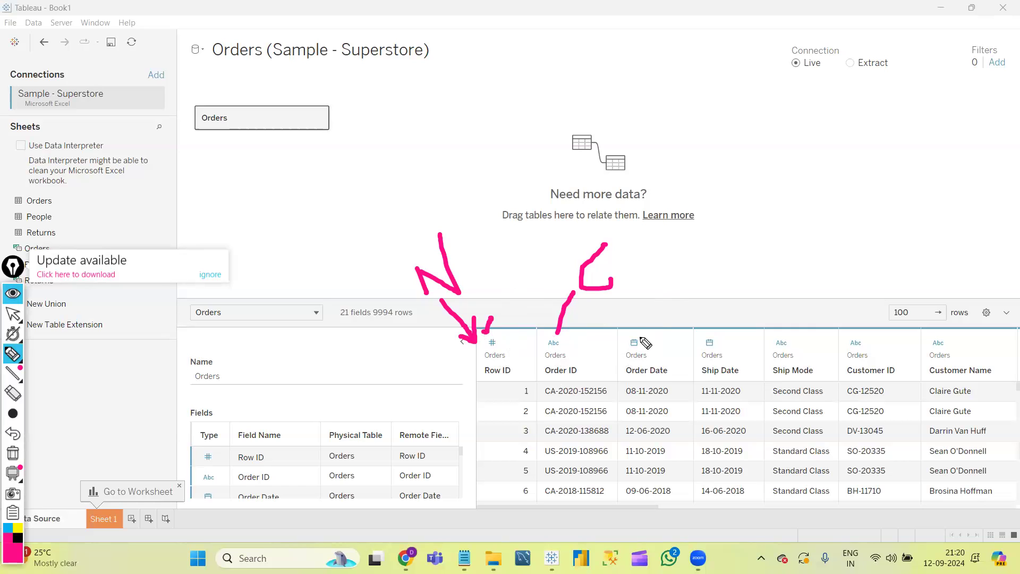
{"action": "mouse_move", "coordinate": [637, 330]}
{"action": "left_mouse_down"}
{"action": "mouse_move", "coordinate": [669, 290]}
{"action": "mouse_move", "coordinate": [674, 255]}
{"action": "mouse_move", "coordinate": [685, 285]}
{"action": "left_mouse_up"}
{"action": "left_click_drag", "start_coordinate": [709, 250], "coordinate": [724, 246]}
{"action": "mouse_move", "coordinate": [743, 214]}
{"action": "left_mouse_down"}
{"action": "mouse_move", "coordinate": [760, 249]}
{"action": "mouse_move", "coordinate": [785, 215]}
{"action": "left_mouse_up"}
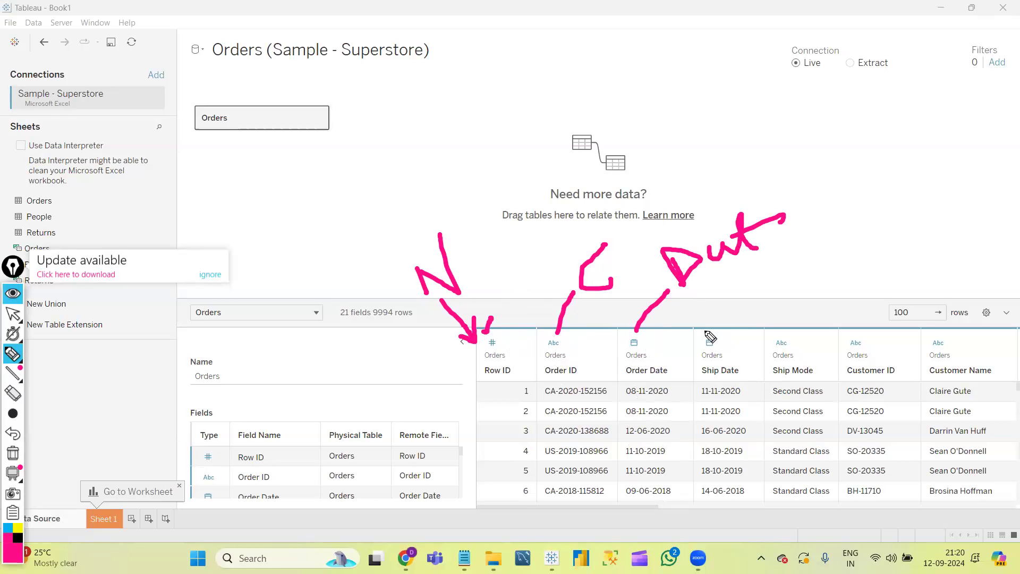
Write an underlined Maps note in pink with branches to the Country/Region, City, State and Postal Code columns
{"action": "left_click", "coordinate": [13, 314]}
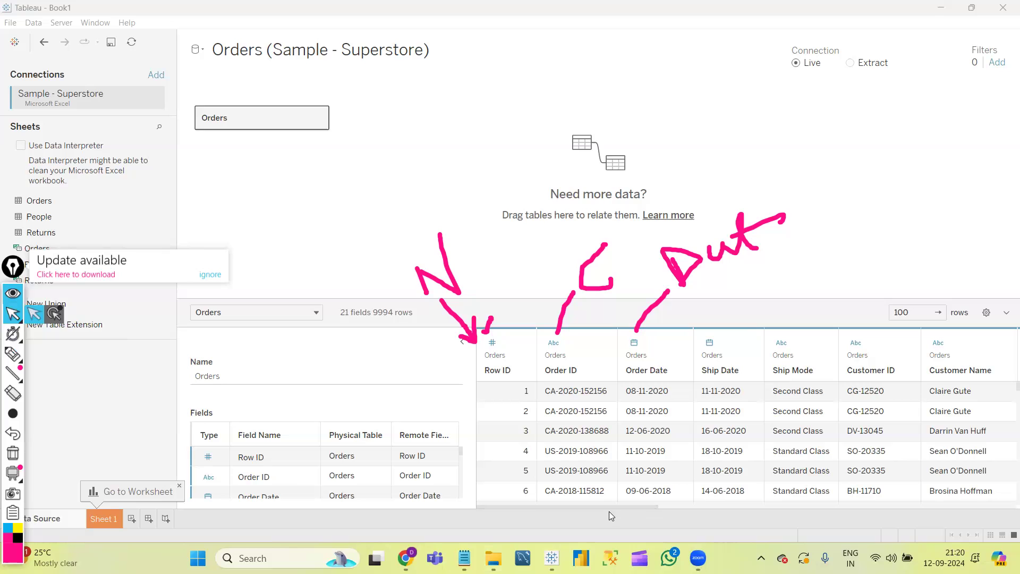
{"action": "left_click_drag", "start_coordinate": [612, 508], "coordinate": [742, 514]}
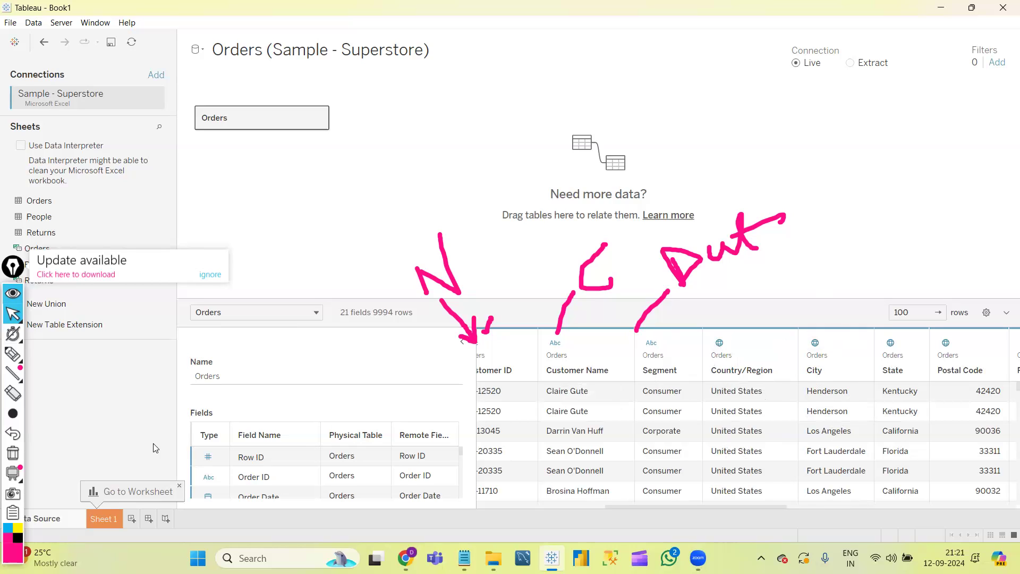
{"action": "left_click", "coordinate": [12, 353]}
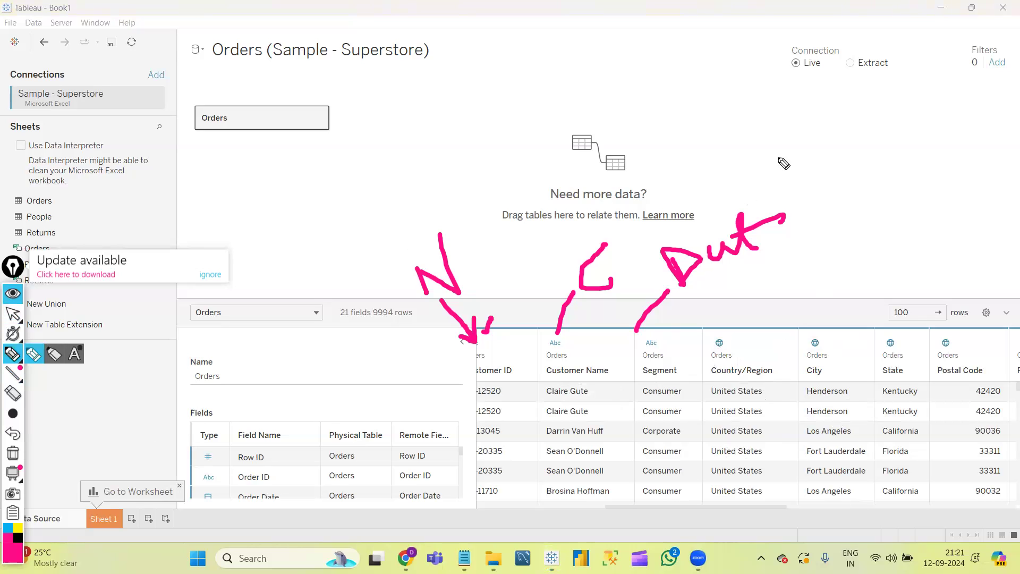
{"action": "mouse_move", "coordinate": [779, 154]}
{"action": "left_mouse_down"}
{"action": "mouse_move", "coordinate": [791, 182]}
{"action": "mouse_move", "coordinate": [865, 149]}
{"action": "mouse_move", "coordinate": [899, 183]}
{"action": "mouse_move", "coordinate": [904, 133]}
{"action": "mouse_move", "coordinate": [936, 106]}
{"action": "mouse_move", "coordinate": [919, 167]}
{"action": "mouse_move", "coordinate": [852, 201]}
{"action": "mouse_move", "coordinate": [906, 186]}
{"action": "mouse_move", "coordinate": [874, 274]}
{"action": "mouse_move", "coordinate": [730, 315]}
{"action": "mouse_move", "coordinate": [740, 341]}
{"action": "left_mouse_up"}
{"action": "left_click_drag", "start_coordinate": [817, 286], "coordinate": [829, 330]}
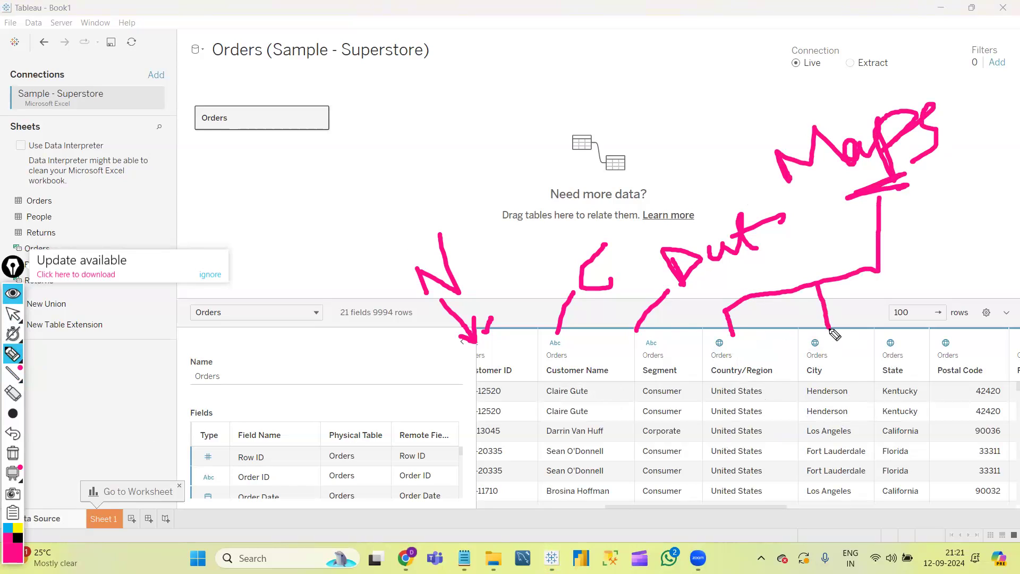
{"action": "mouse_move", "coordinate": [889, 264]}
{"action": "left_mouse_down"}
{"action": "mouse_move", "coordinate": [881, 276]}
{"action": "mouse_move", "coordinate": [891, 319]}
{"action": "left_mouse_up"}
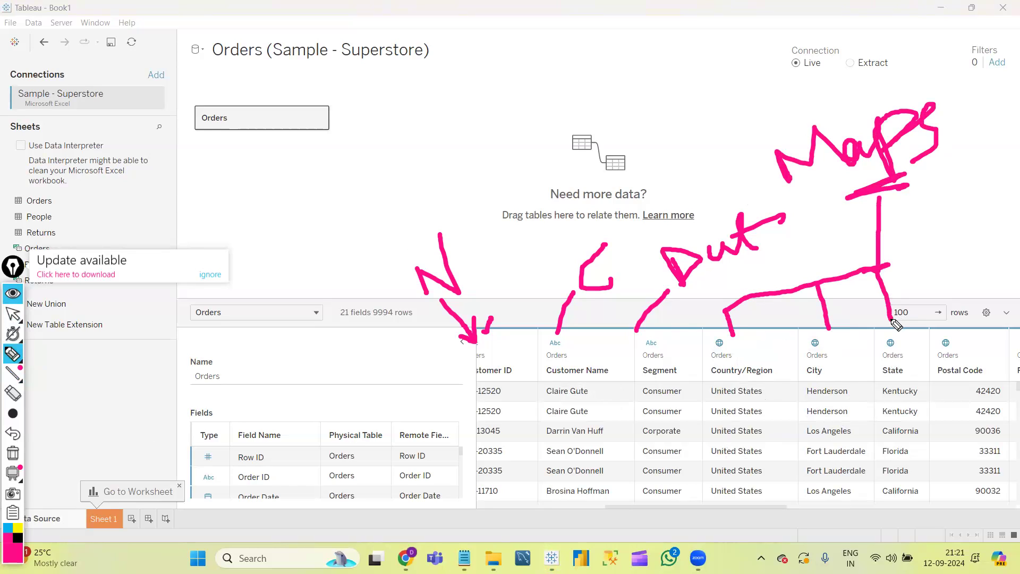
{"action": "mouse_move", "coordinate": [882, 269]}
{"action": "left_mouse_down"}
{"action": "mouse_move", "coordinate": [954, 305]}
{"action": "mouse_move", "coordinate": [952, 316]}
{"action": "left_mouse_up"}
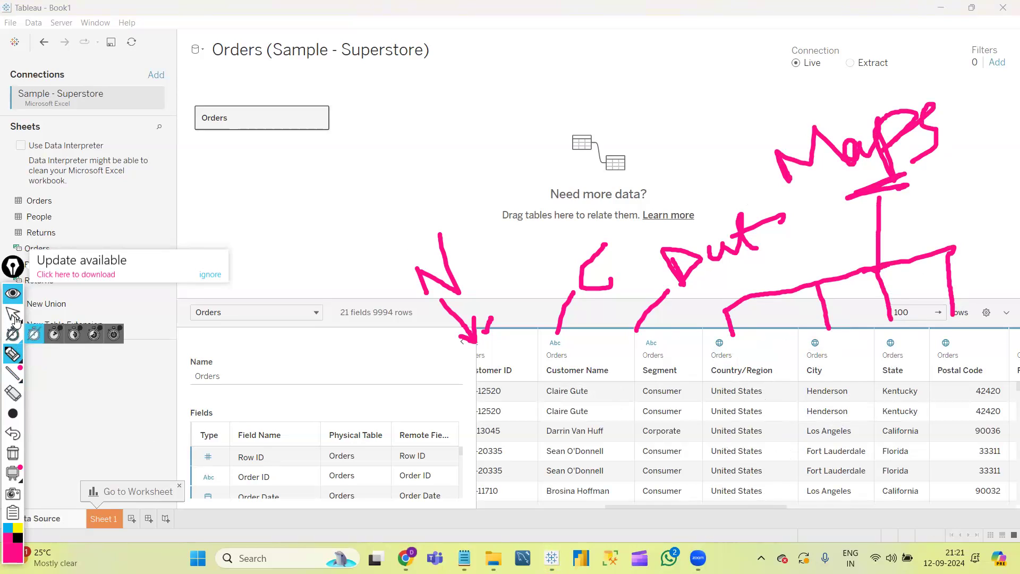
Examine the type icons of the remaining Orders columns through Profit, return to Row ID, and clear all annotations
{"action": "mouse_move", "coordinate": [16, 318]}
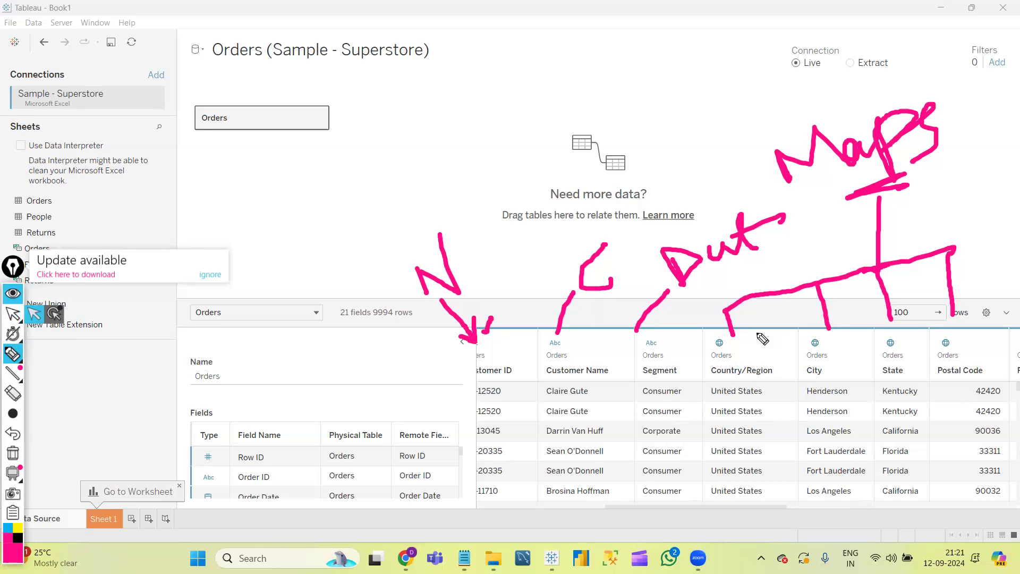
{"action": "left_click", "coordinate": [13, 315]}
{"action": "left_click_drag", "start_coordinate": [760, 506], "coordinate": [1012, 493]}
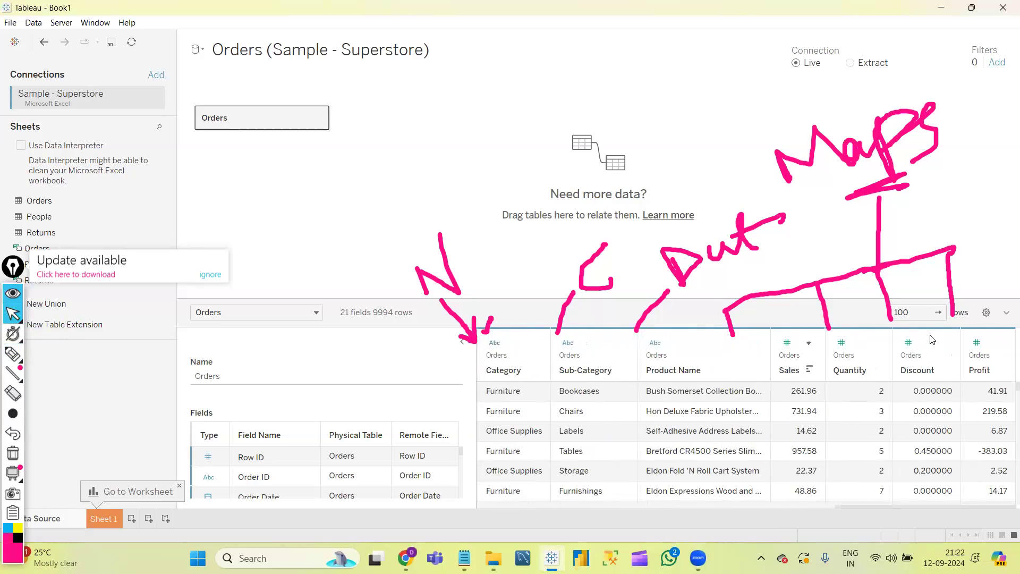
{"action": "left_click_drag", "start_coordinate": [917, 506], "coordinate": [522, 531]}
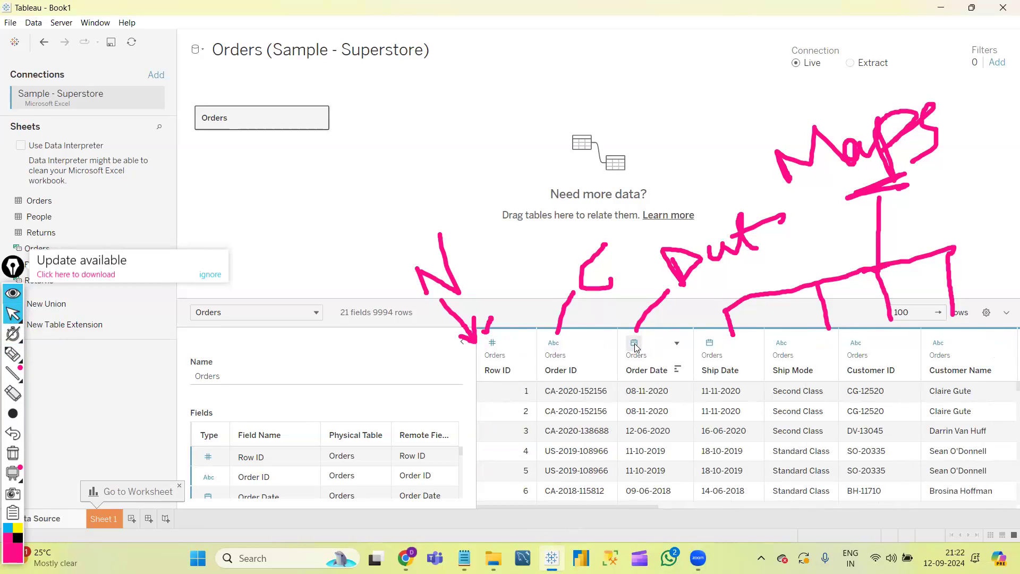
{"action": "left_click_drag", "start_coordinate": [620, 506], "coordinate": [506, 521]}
{"action": "left_click", "coordinate": [13, 453]}
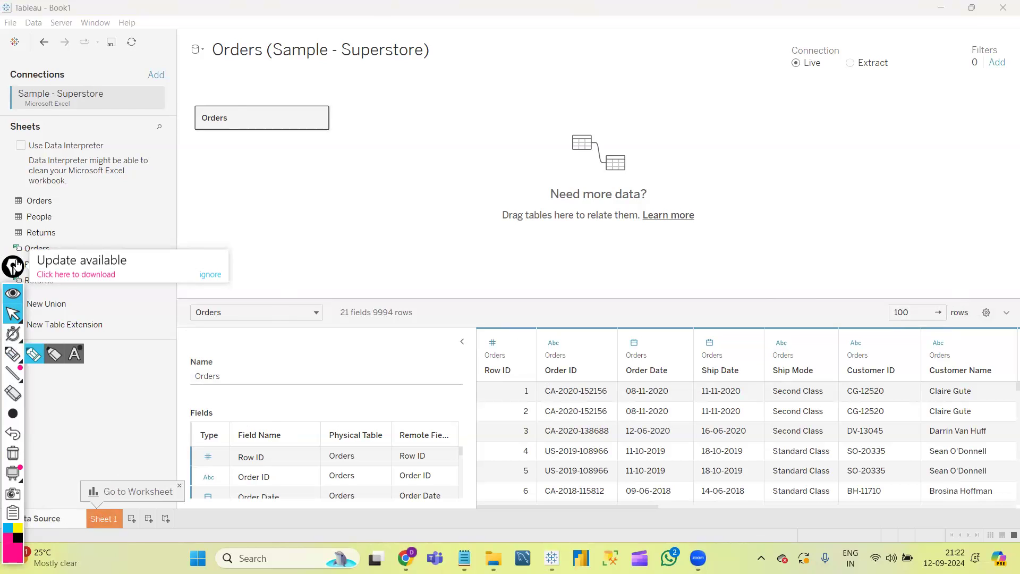
Open the Sheet 1 worksheet and move the annotation toolbar off the Data pane to the empty canvas area
{"action": "left_click_drag", "start_coordinate": [16, 264], "coordinate": [23, 107]}
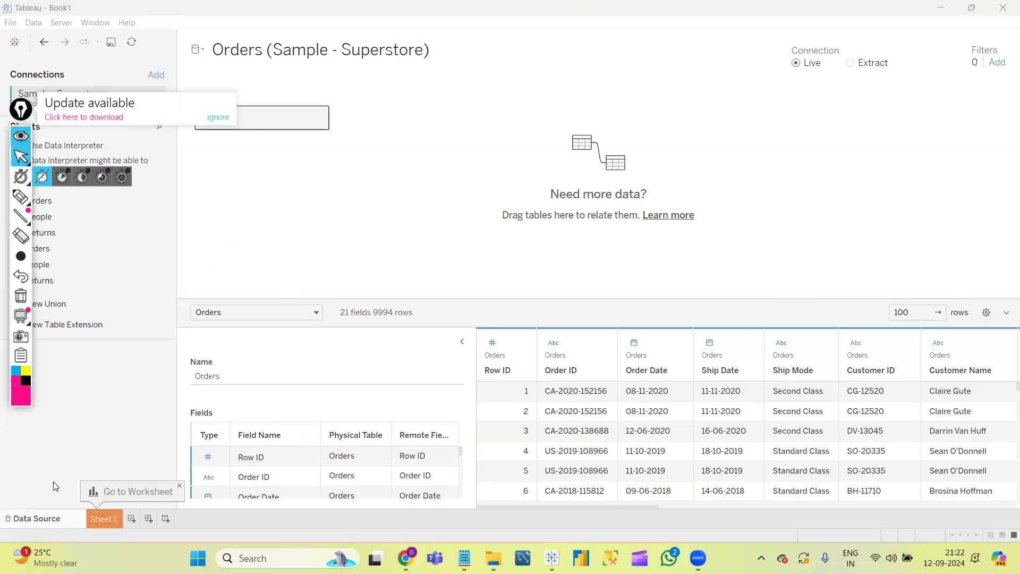
{"action": "left_click", "coordinate": [109, 521]}
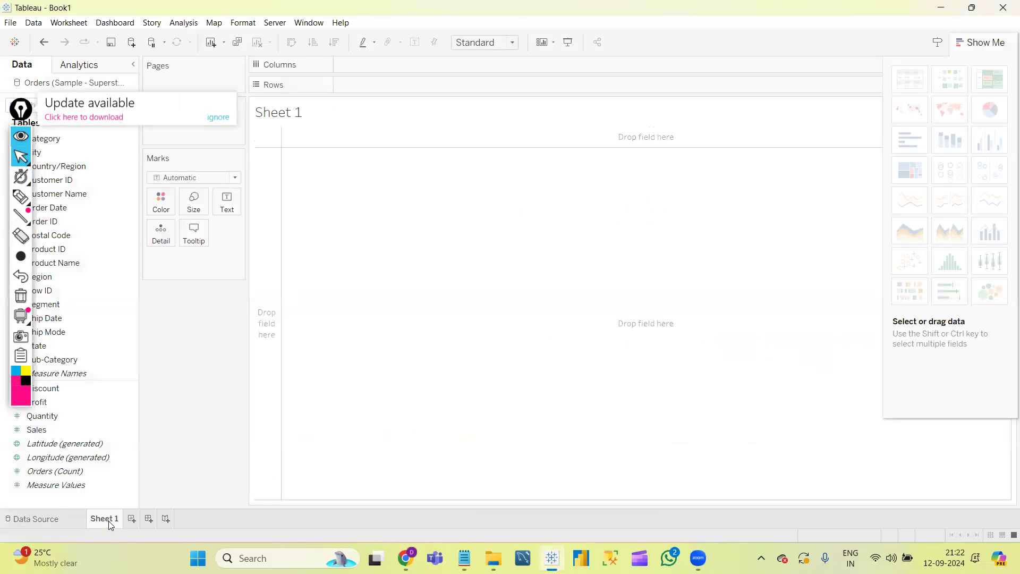
{"action": "left_click", "coordinate": [22, 111]}
{"action": "mouse_move", "coordinate": [22, 111]}
{"action": "left_mouse_down"}
{"action": "mouse_move", "coordinate": [365, 201]}
{"action": "mouse_move", "coordinate": [811, 486]}
{"action": "left_mouse_up"}
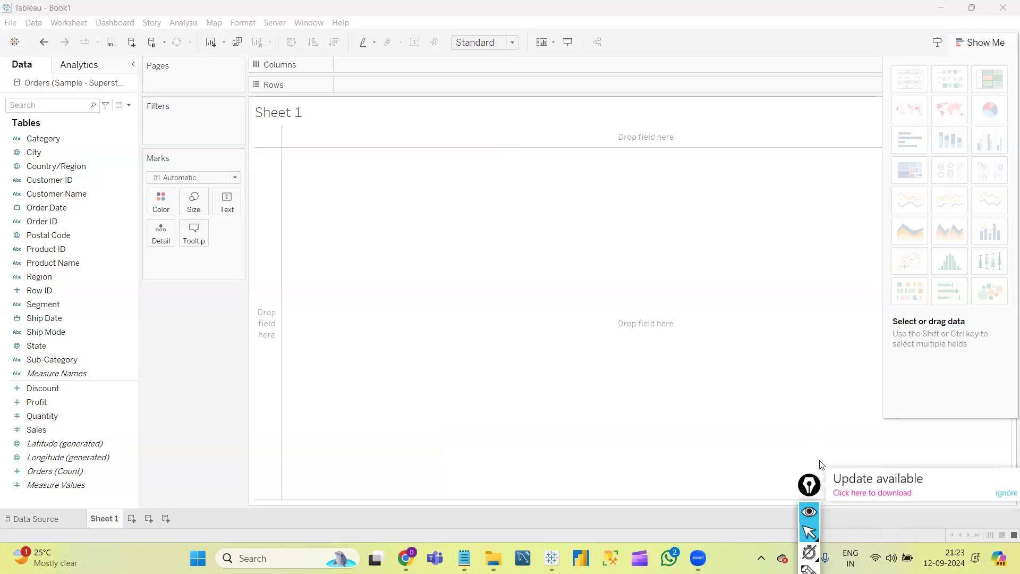
{"action": "left_click_drag", "start_coordinate": [810, 482], "coordinate": [790, 253]}
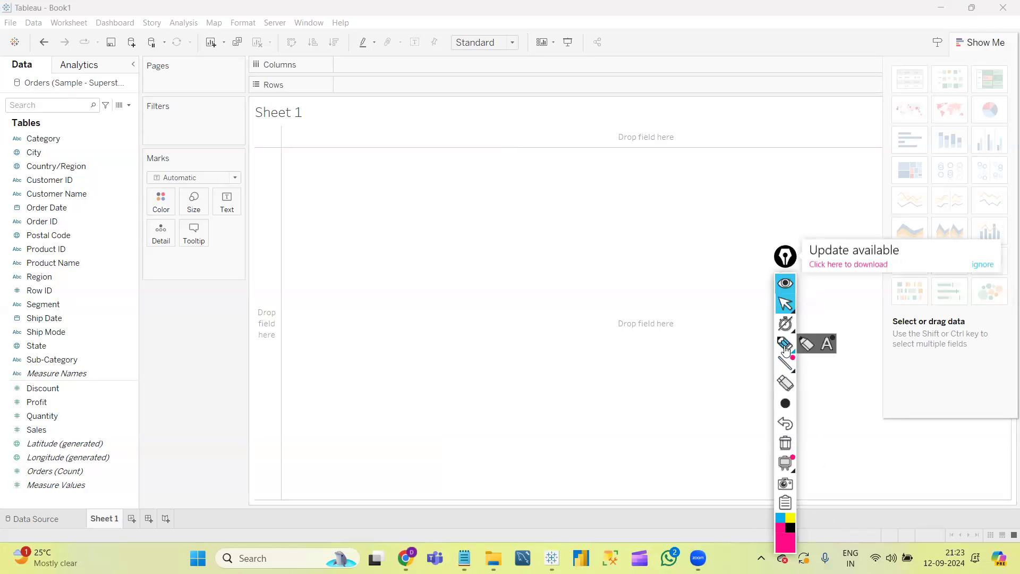
Circle and underline the Orders (Sample - Superstore) data source name with the pink pen, and clear the marks
{"action": "left_click", "coordinate": [787, 347]}
{"action": "left_click", "coordinate": [786, 540]}
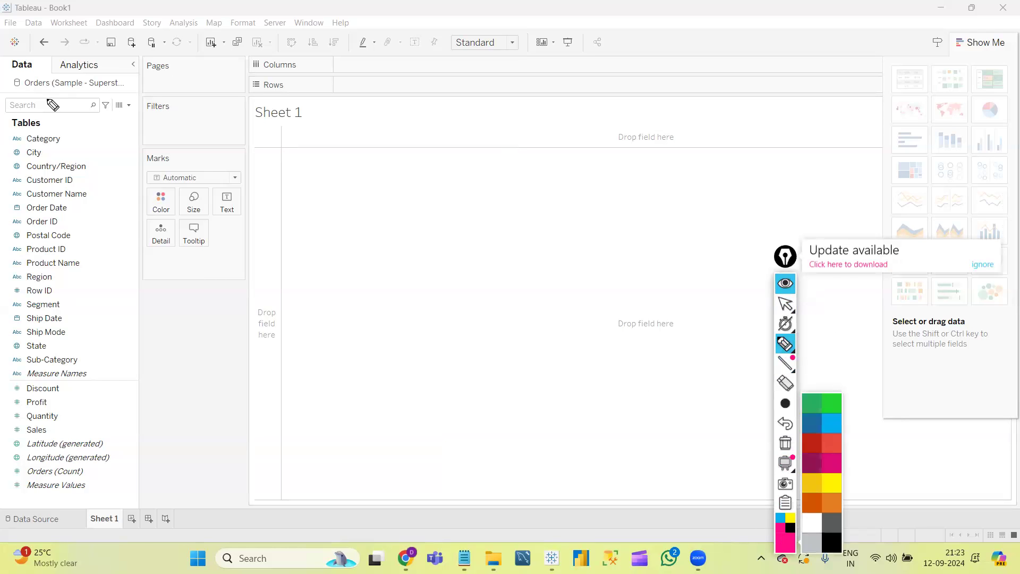
{"action": "left_click_drag", "start_coordinate": [18, 93], "coordinate": [25, 102]}
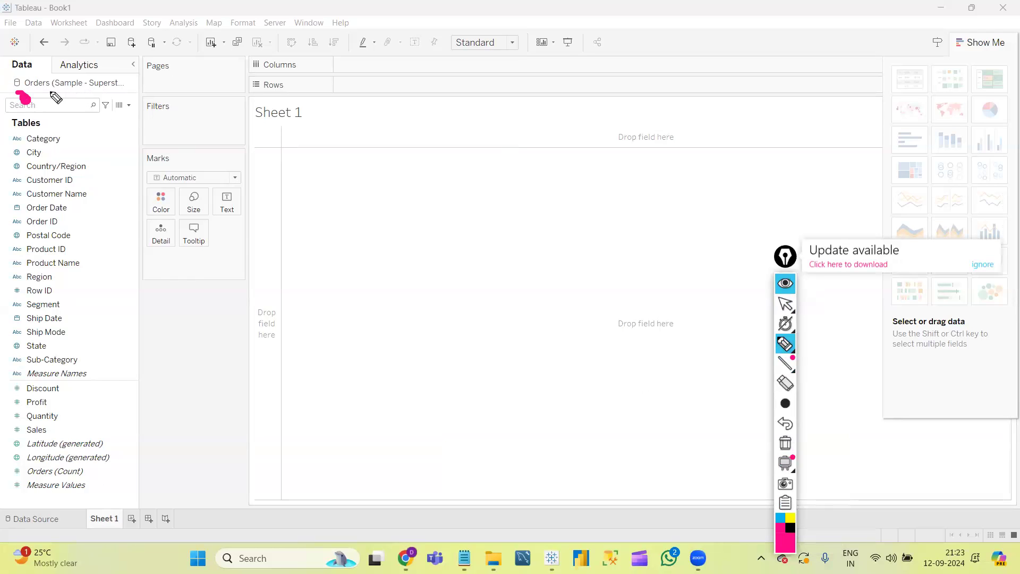
{"action": "mouse_move", "coordinate": [50, 93]}
{"action": "left_mouse_down"}
{"action": "mouse_move", "coordinate": [105, 94]}
{"action": "mouse_move", "coordinate": [55, 74]}
{"action": "mouse_move", "coordinate": [22, 87]}
{"action": "mouse_move", "coordinate": [49, 92]}
{"action": "left_mouse_up"}
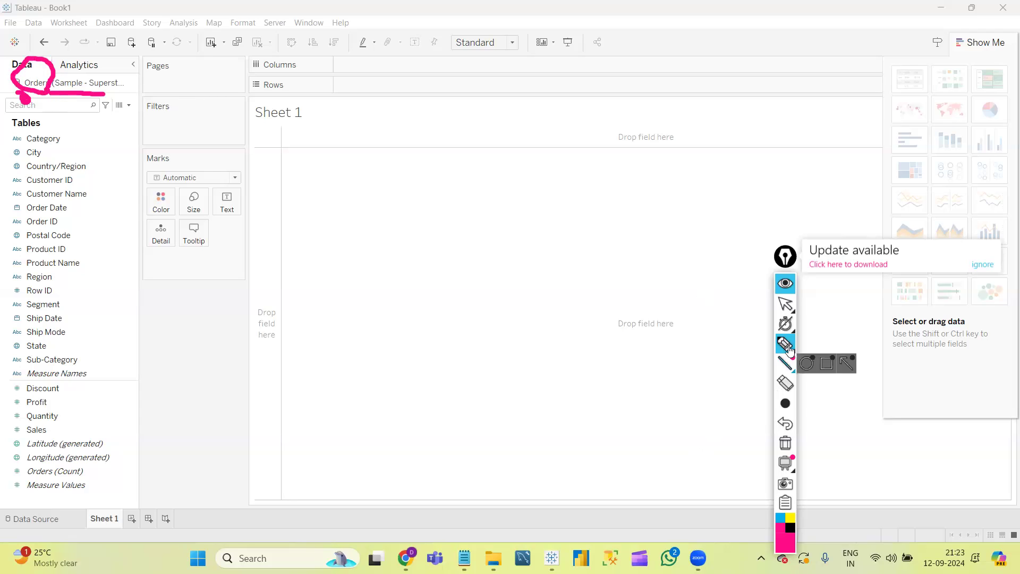
{"action": "left_click", "coordinate": [785, 442]}
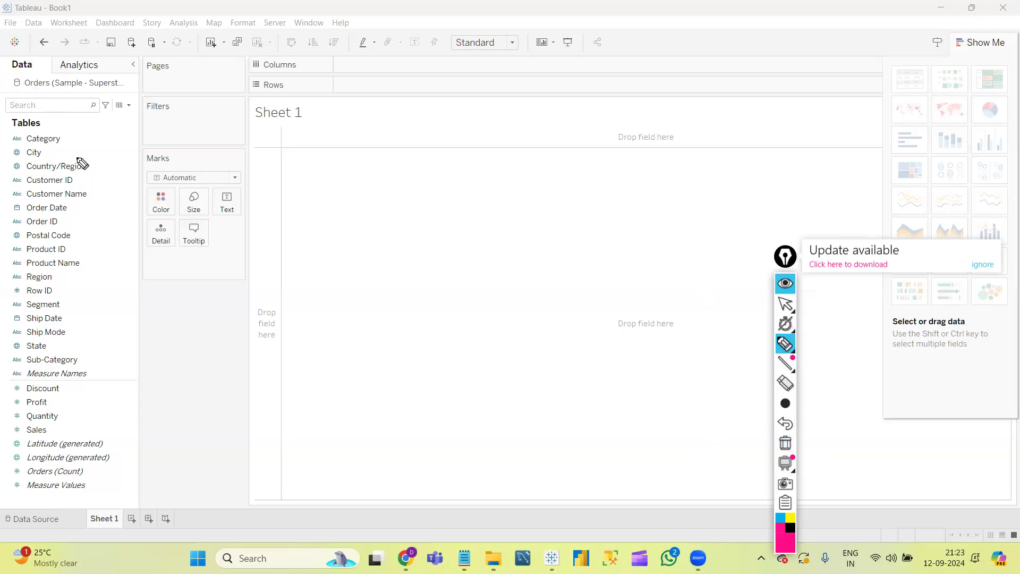
Bracket the whole field list under Tables in pink, and check the Data Source page before returning to Sheet 1
{"action": "mouse_move", "coordinate": [46, 123]}
{"action": "left_mouse_down"}
{"action": "mouse_move", "coordinate": [60, 121]}
{"action": "mouse_move", "coordinate": [140, 245]}
{"action": "left_mouse_up"}
{"action": "mouse_move", "coordinate": [140, 309]}
{"action": "left_mouse_down"}
{"action": "mouse_move", "coordinate": [165, 340]}
{"action": "mouse_move", "coordinate": [137, 497]}
{"action": "mouse_move", "coordinate": [113, 499]}
{"action": "left_mouse_up"}
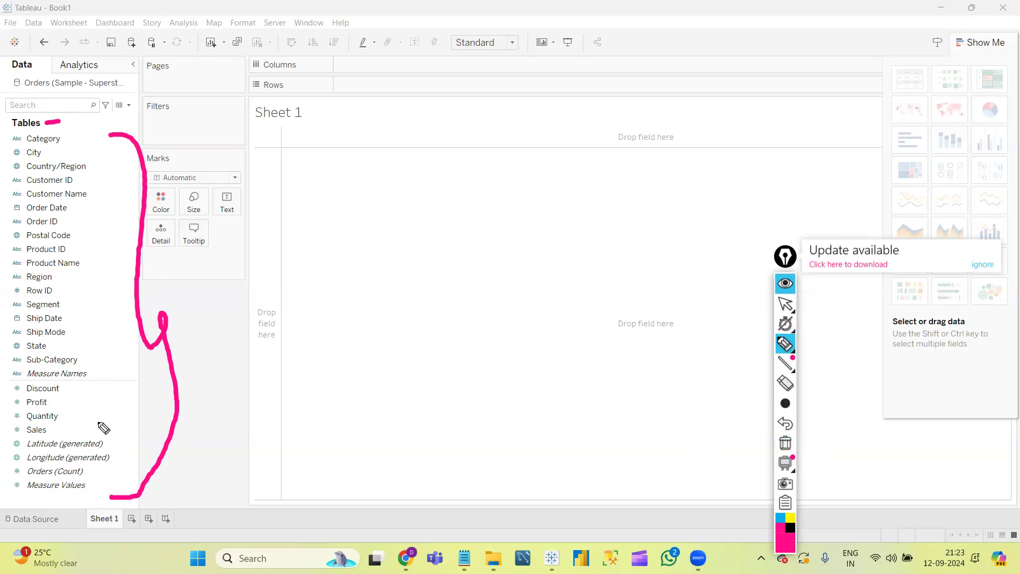
{"action": "left_click", "coordinate": [782, 311]}
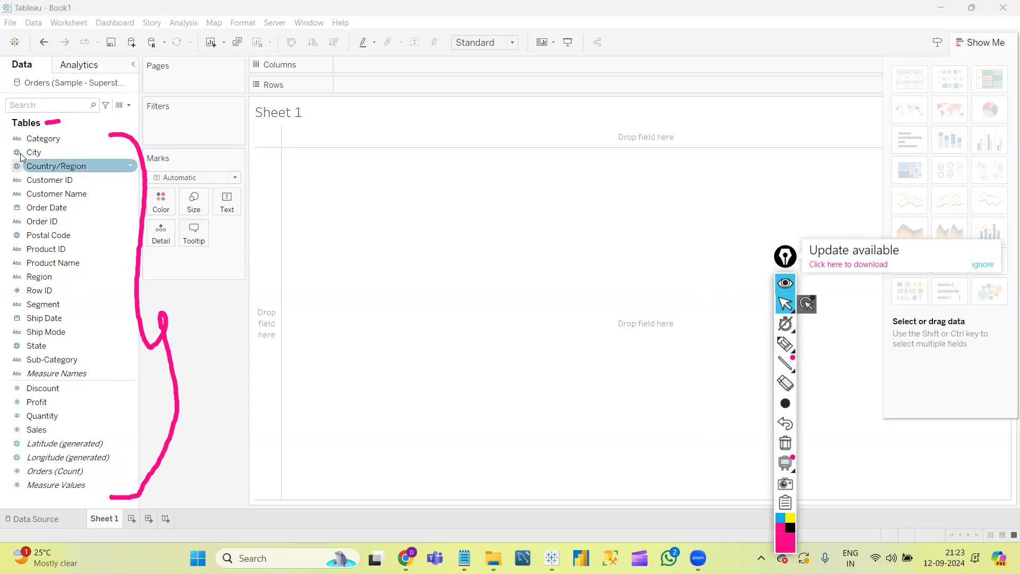
{"action": "left_click", "coordinate": [58, 518]}
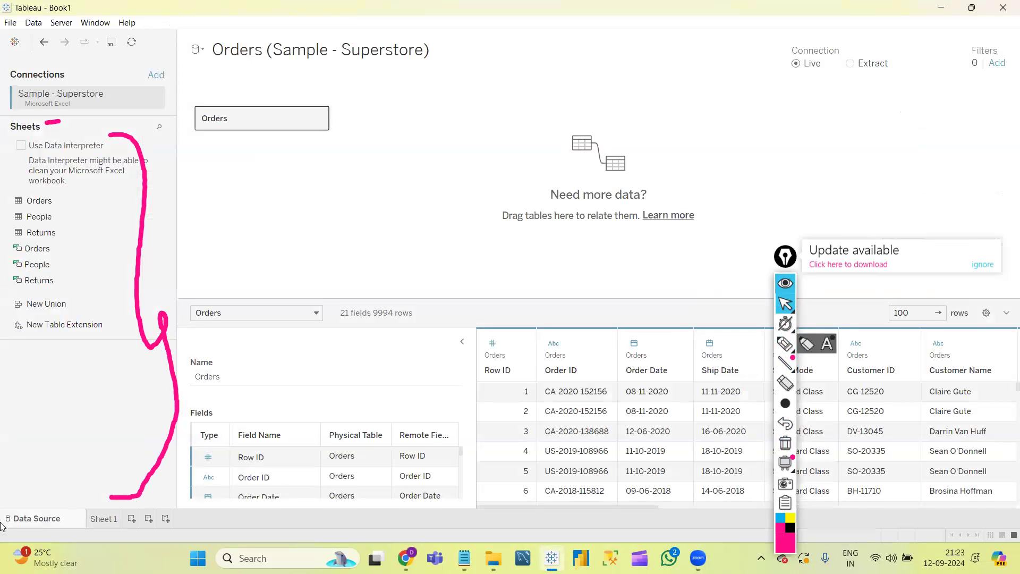
{"action": "left_click", "coordinate": [113, 517]}
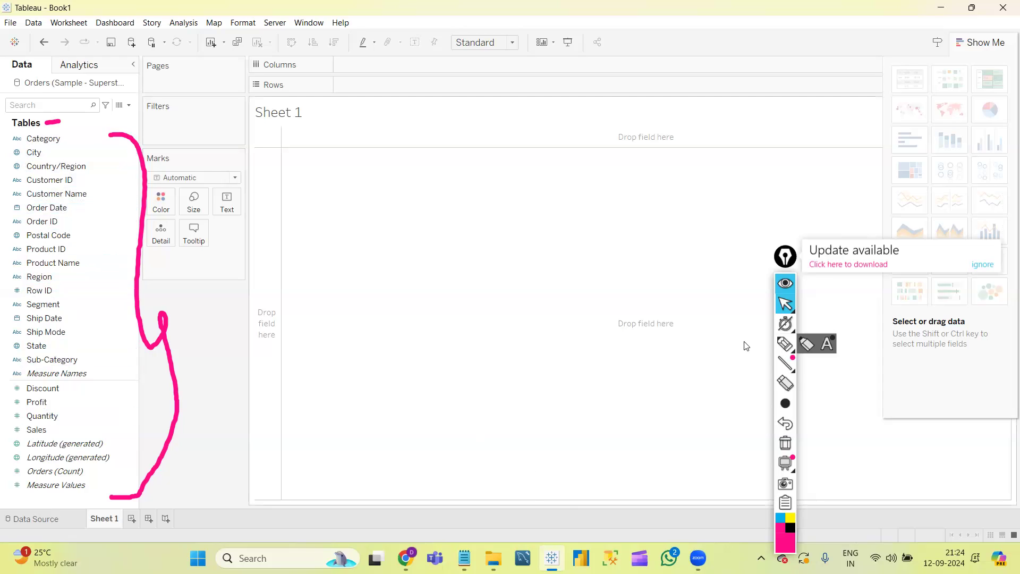
Label the upper field group D and the lower group M in pink, and link an N note to the M
{"action": "left_click", "coordinate": [785, 344]}
{"action": "mouse_move", "coordinate": [116, 281]}
{"action": "left_mouse_down"}
{"action": "mouse_move", "coordinate": [209, 283]}
{"action": "mouse_move", "coordinate": [228, 268]}
{"action": "mouse_move", "coordinate": [252, 288]}
{"action": "mouse_move", "coordinate": [236, 301]}
{"action": "left_mouse_up"}
{"action": "left_click_drag", "start_coordinate": [118, 426], "coordinate": [296, 431]}
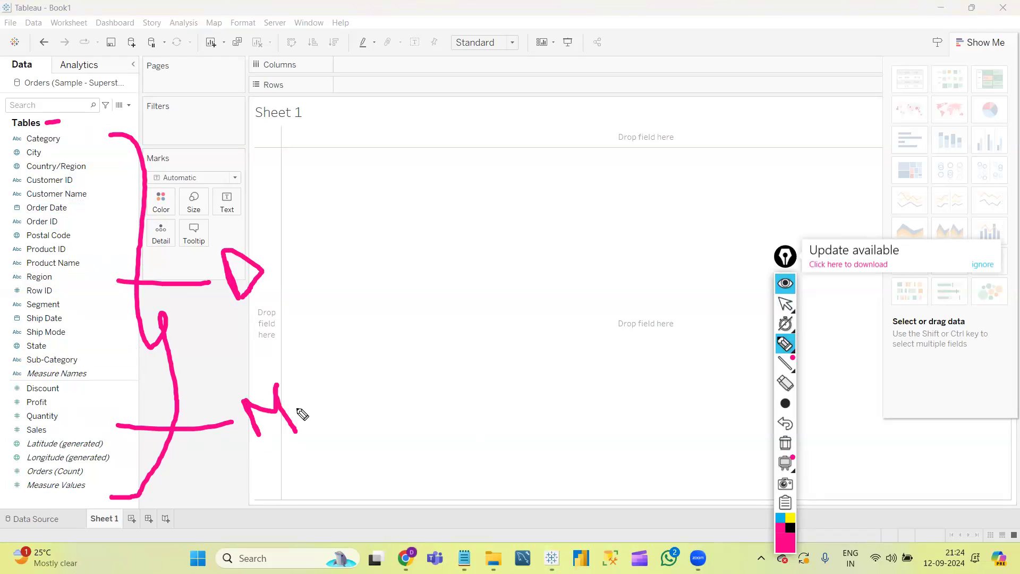
{"action": "left_click_drag", "start_coordinate": [296, 409], "coordinate": [319, 379]}
{"action": "mouse_move", "coordinate": [327, 324]}
{"action": "left_mouse_down"}
{"action": "mouse_move", "coordinate": [335, 342]}
{"action": "mouse_move", "coordinate": [377, 348]}
{"action": "mouse_move", "coordinate": [362, 279]}
{"action": "left_mouse_up"}
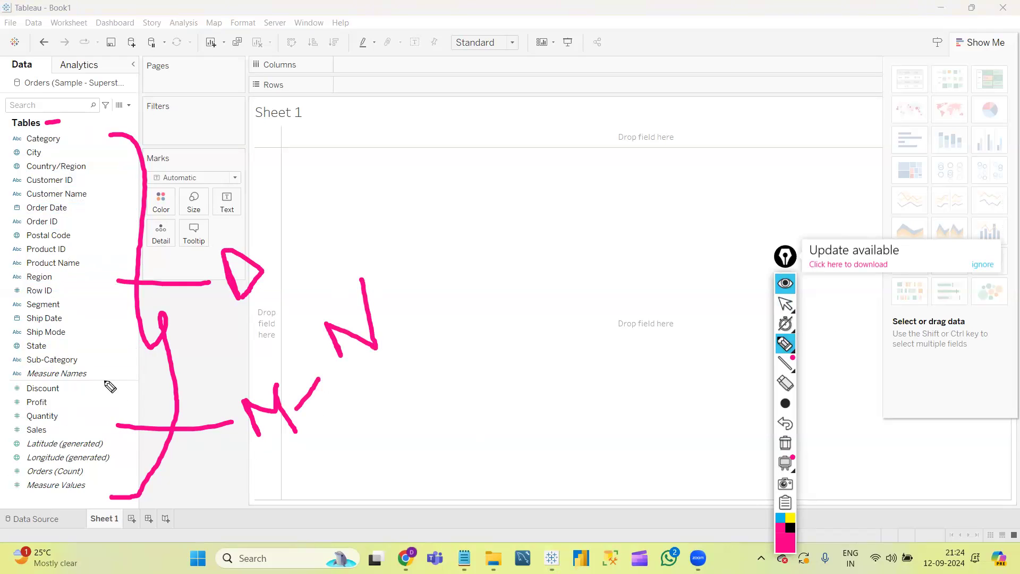
Complete the N note so it reads Num, and draw a pink box around the M label
{"action": "mouse_move", "coordinate": [382, 322]}
{"action": "left_mouse_down"}
{"action": "mouse_move", "coordinate": [393, 344]}
{"action": "mouse_move", "coordinate": [454, 298]}
{"action": "mouse_move", "coordinate": [471, 331]}
{"action": "left_mouse_up"}
{"action": "mouse_move", "coordinate": [290, 363]}
{"action": "left_mouse_down"}
{"action": "mouse_move", "coordinate": [241, 463]}
{"action": "mouse_move", "coordinate": [319, 392]}
{"action": "mouse_move", "coordinate": [293, 360]}
{"action": "left_mouse_up"}
Mark and box the Discount, Profit, Quantity and Sales fields, bracket the generated fields below them, and clear all marks
{"action": "left_click_drag", "start_coordinate": [73, 390], "coordinate": [121, 379]}
{"action": "mouse_move", "coordinate": [63, 399]}
{"action": "left_mouse_down"}
{"action": "mouse_move", "coordinate": [108, 398]}
{"action": "mouse_move", "coordinate": [117, 415]}
{"action": "left_mouse_up"}
{"action": "left_click_drag", "start_coordinate": [62, 437], "coordinate": [97, 432]}
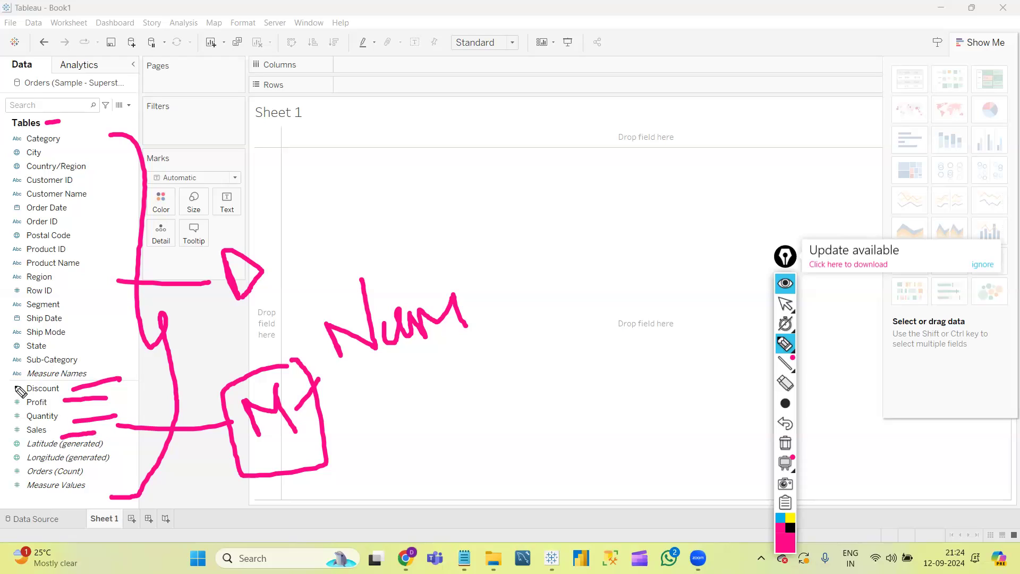
{"action": "mouse_move", "coordinate": [6, 381]}
{"action": "left_mouse_down"}
{"action": "mouse_move", "coordinate": [8, 447]}
{"action": "mouse_move", "coordinate": [74, 441]}
{"action": "mouse_move", "coordinate": [37, 375]}
{"action": "mouse_move", "coordinate": [9, 384]}
{"action": "left_mouse_up"}
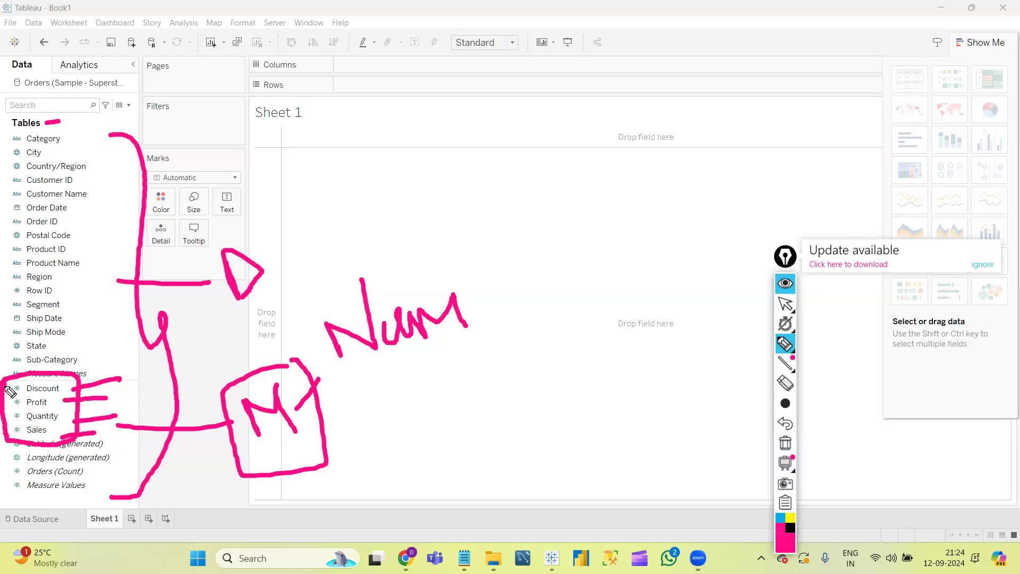
{"action": "mouse_move", "coordinate": [101, 437]}
{"action": "left_mouse_down"}
{"action": "mouse_move", "coordinate": [123, 467]}
{"action": "mouse_move", "coordinate": [102, 498]}
{"action": "left_mouse_up"}
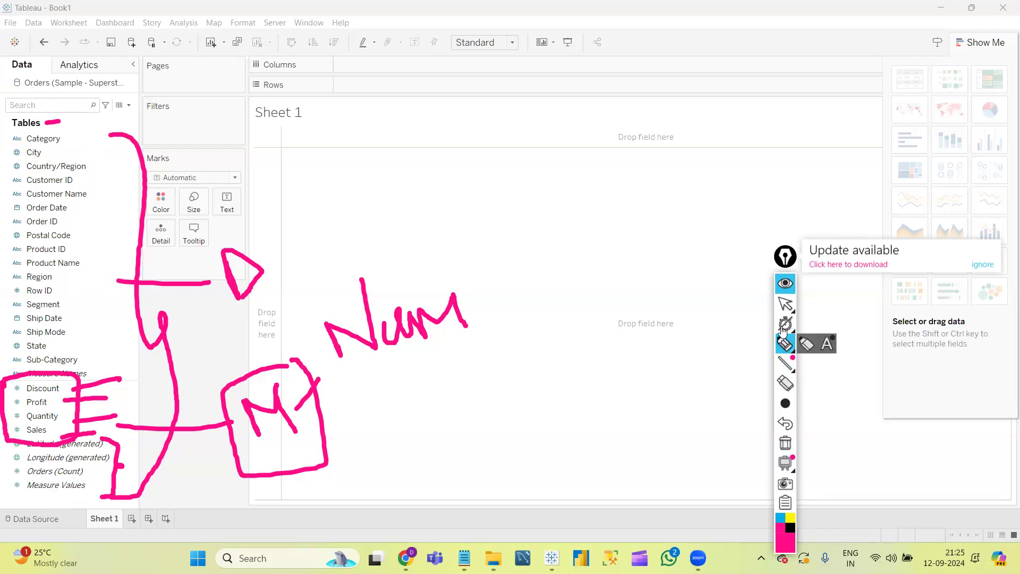
{"action": "left_click", "coordinate": [786, 444]}
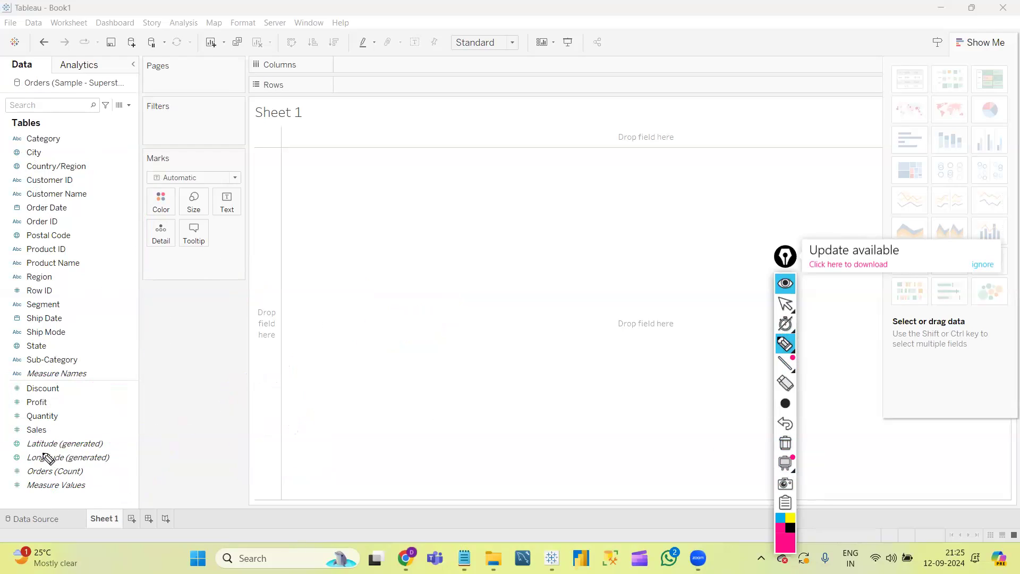
Mark the italic generated fields in pink, draw a line under Sales, and bracket the lower field group
{"action": "mouse_move", "coordinate": [141, 426]}
{"action": "left_mouse_down"}
{"action": "mouse_move", "coordinate": [111, 448]}
{"action": "mouse_move", "coordinate": [150, 472]}
{"action": "left_mouse_up"}
{"action": "left_click_drag", "start_coordinate": [4, 441], "coordinate": [162, 425]}
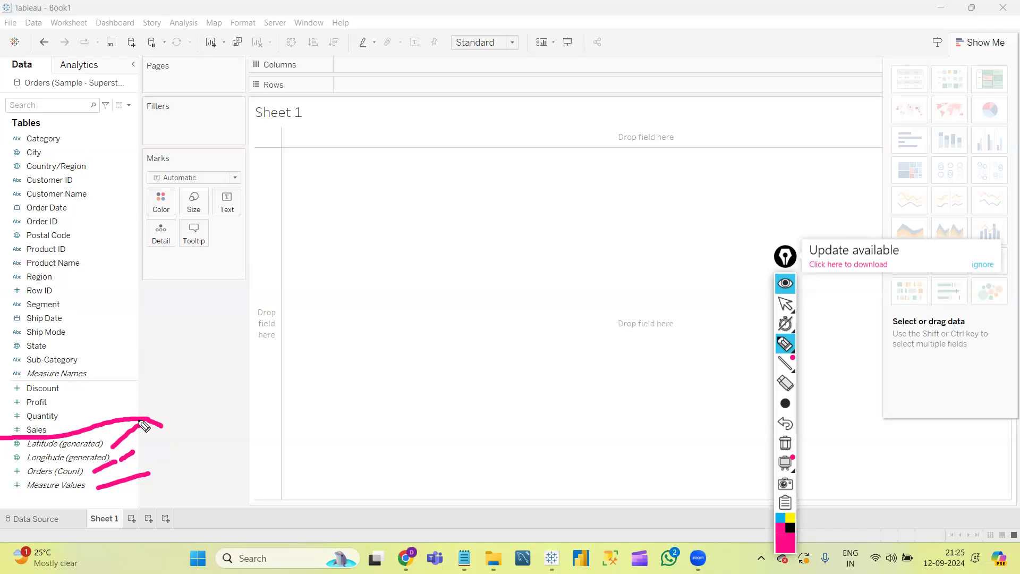
{"action": "left_click_drag", "start_coordinate": [114, 378], "coordinate": [177, 397]}
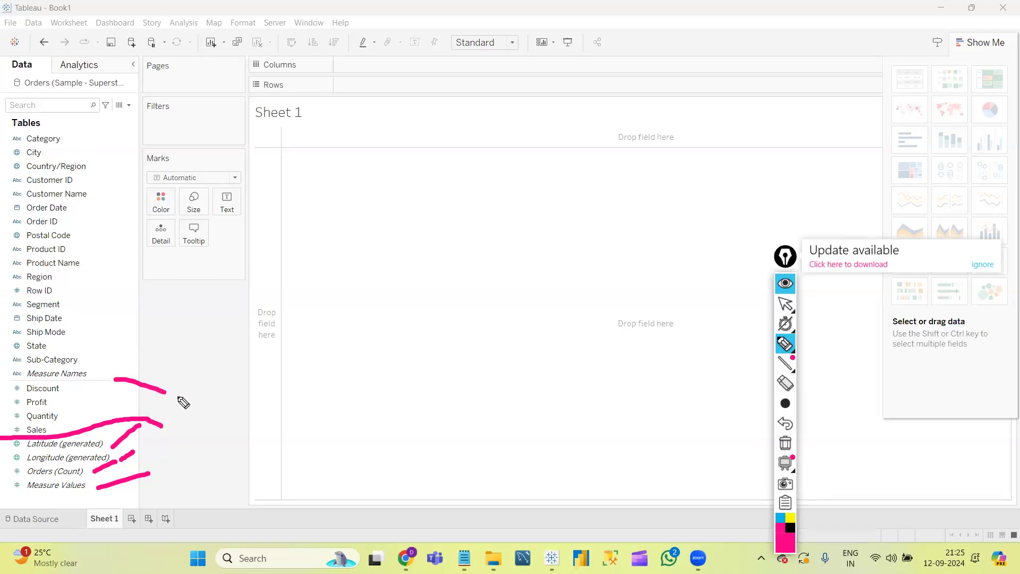
{"action": "mouse_move", "coordinate": [112, 384]}
{"action": "left_mouse_down"}
{"action": "mouse_move", "coordinate": [199, 382]}
{"action": "mouse_move", "coordinate": [205, 473]}
{"action": "mouse_move", "coordinate": [161, 458]}
{"action": "left_mouse_up"}
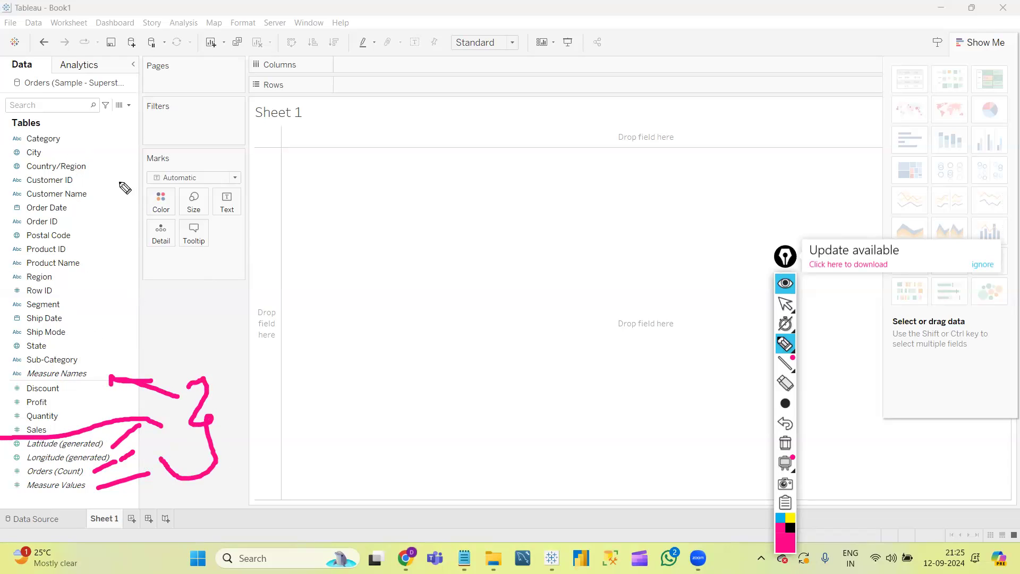
Bracket the upper field group in pink, and draw an arrow from the lower group to a letter N
{"action": "left_click_drag", "start_coordinate": [99, 124], "coordinate": [103, 340]}
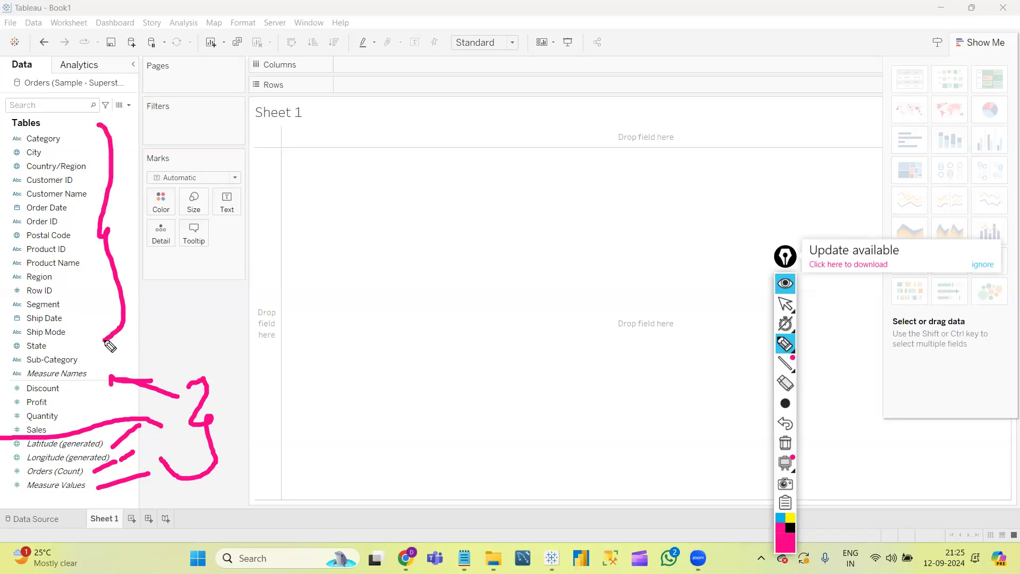
{"action": "mouse_move", "coordinate": [169, 405]}
{"action": "left_mouse_down"}
{"action": "mouse_move", "coordinate": [272, 390]}
{"action": "mouse_move", "coordinate": [271, 426]}
{"action": "left_mouse_up"}
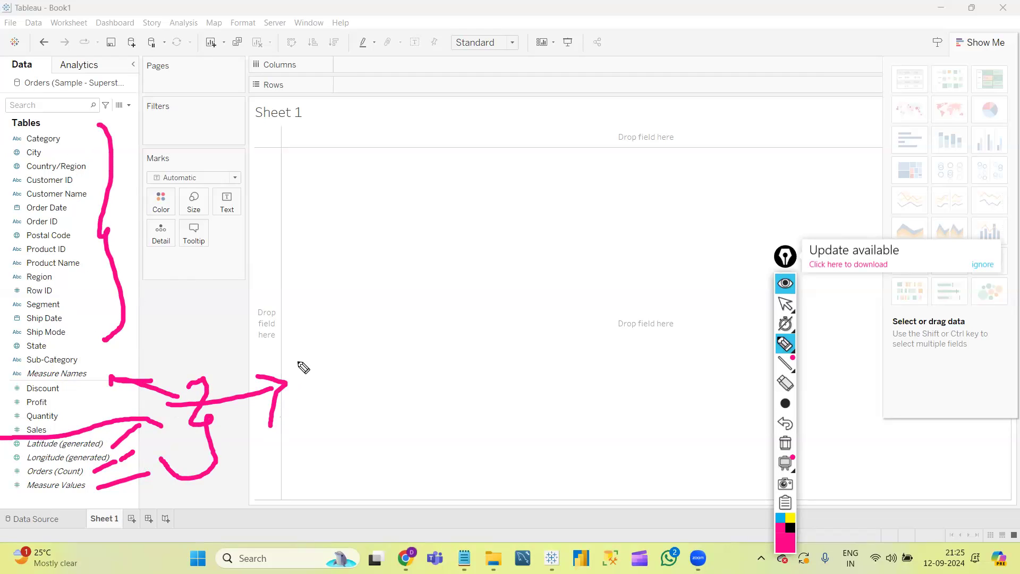
{"action": "mouse_move", "coordinate": [299, 374]}
{"action": "left_mouse_down"}
{"action": "mouse_move", "coordinate": [303, 385]}
{"action": "mouse_move", "coordinate": [298, 366]}
{"action": "mouse_move", "coordinate": [323, 346]}
{"action": "left_mouse_up"}
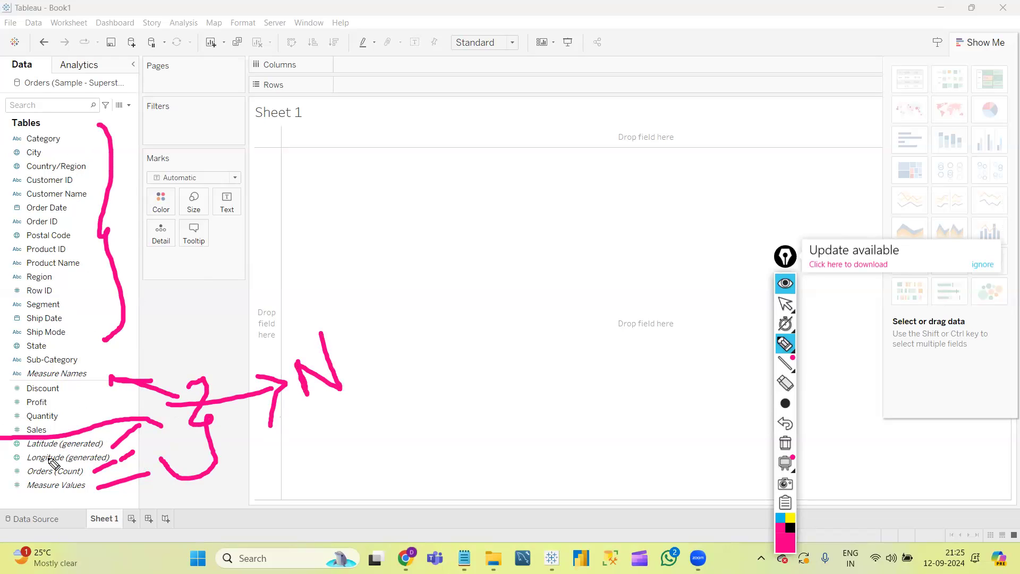
Draw an arrow from the upper field group to the pink letters C, D, G on the canvas
{"action": "mouse_move", "coordinate": [122, 221]}
{"action": "left_mouse_down"}
{"action": "mouse_move", "coordinate": [279, 214]}
{"action": "mouse_move", "coordinate": [242, 284]}
{"action": "left_mouse_up"}
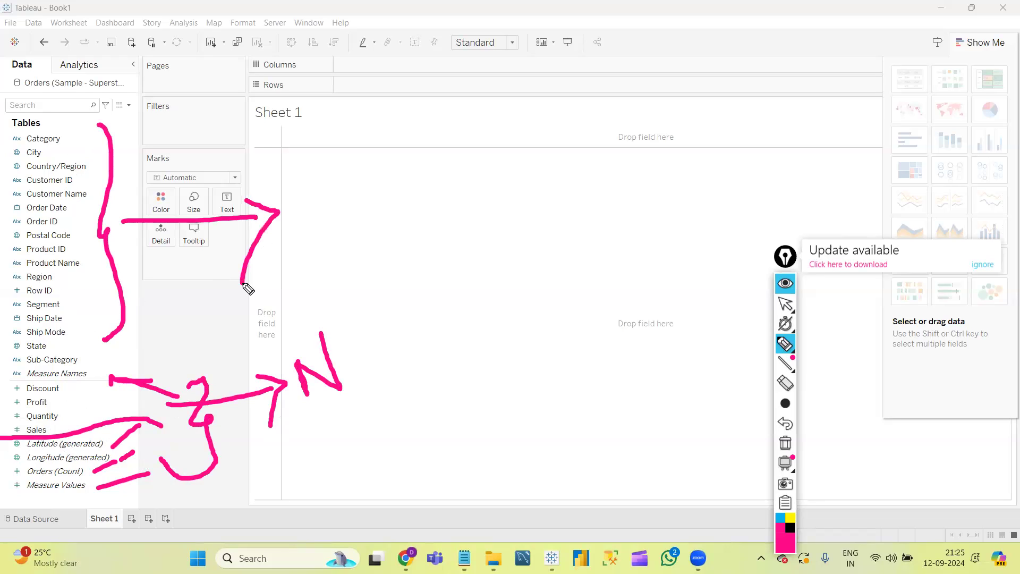
{"action": "mouse_move", "coordinate": [342, 196]}
{"action": "left_mouse_down"}
{"action": "mouse_move", "coordinate": [342, 250]}
{"action": "mouse_move", "coordinate": [378, 240]}
{"action": "mouse_move", "coordinate": [380, 278]}
{"action": "mouse_move", "coordinate": [367, 290]}
{"action": "left_mouse_up"}
{"action": "left_click_drag", "start_coordinate": [415, 179], "coordinate": [441, 232]}
{"action": "left_click_drag", "start_coordinate": [506, 187], "coordinate": [484, 215]}
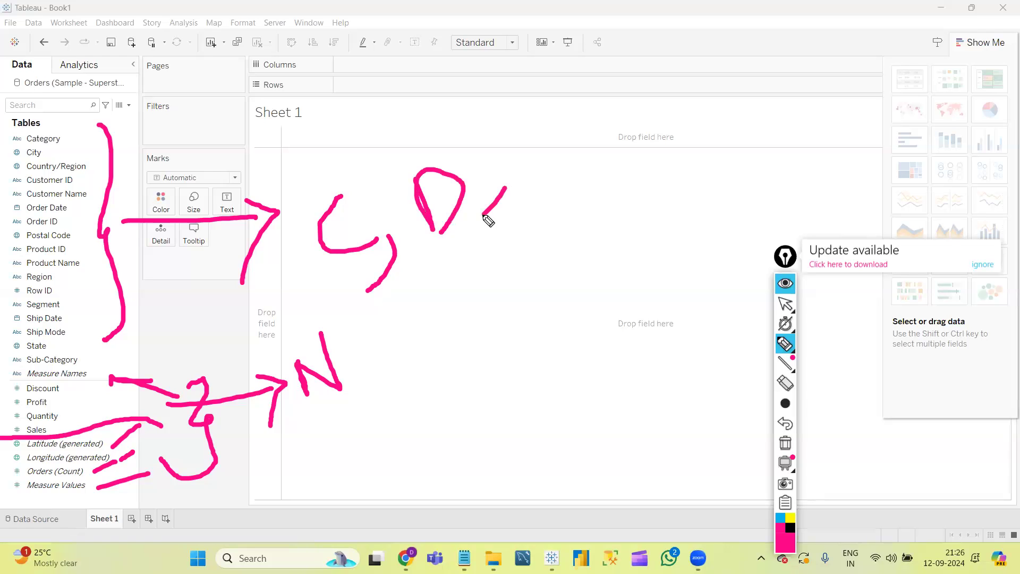
{"action": "mouse_move", "coordinate": [571, 142]}
{"action": "left_mouse_down"}
{"action": "mouse_move", "coordinate": [551, 218]}
{"action": "mouse_move", "coordinate": [540, 190]}
{"action": "mouse_move", "coordinate": [583, 263]}
{"action": "left_mouse_up"}
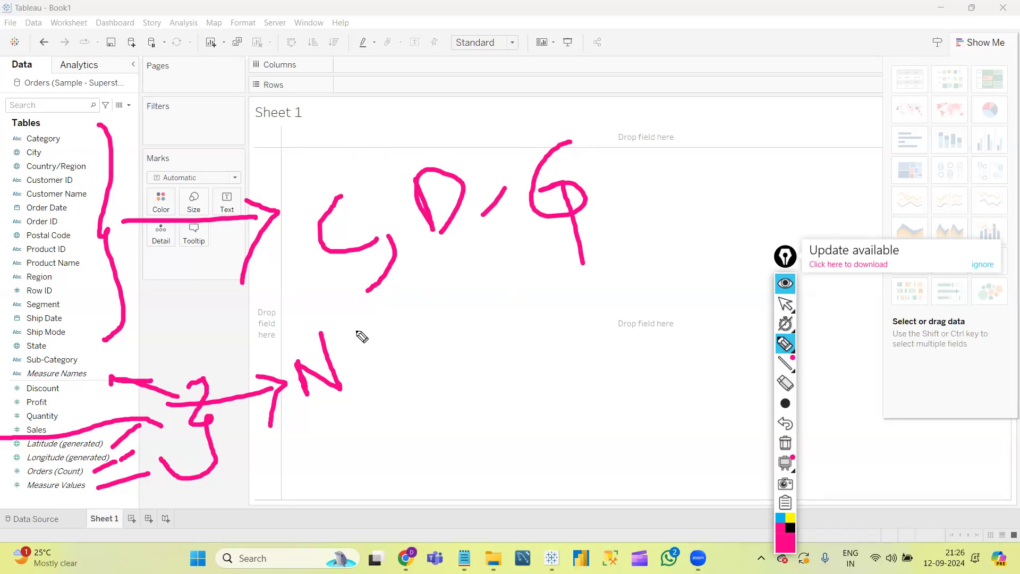
Bracket the N, point an arrow away from it, and write C and A separated by a vertical line
{"action": "mouse_move", "coordinate": [357, 331]}
{"action": "left_mouse_down"}
{"action": "mouse_move", "coordinate": [379, 364]}
{"action": "mouse_move", "coordinate": [356, 442]}
{"action": "mouse_move", "coordinate": [344, 441]}
{"action": "mouse_move", "coordinate": [453, 455]}
{"action": "mouse_move", "coordinate": [459, 515]}
{"action": "left_mouse_up"}
{"action": "left_click", "coordinate": [322, 412]}
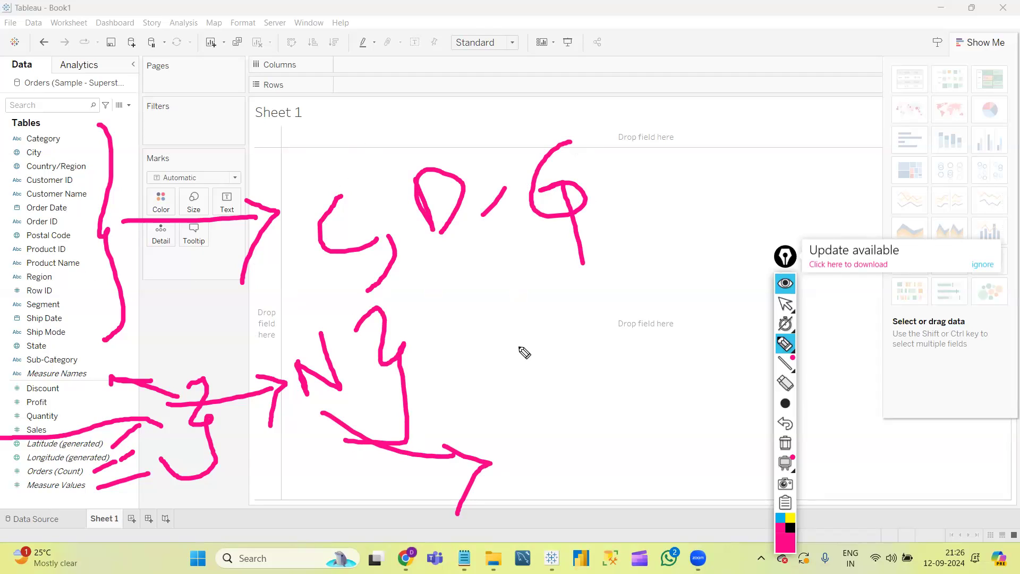
{"action": "mouse_move", "coordinate": [556, 343]}
{"action": "left_mouse_down"}
{"action": "mouse_move", "coordinate": [525, 357]}
{"action": "mouse_move", "coordinate": [554, 377]}
{"action": "left_mouse_up"}
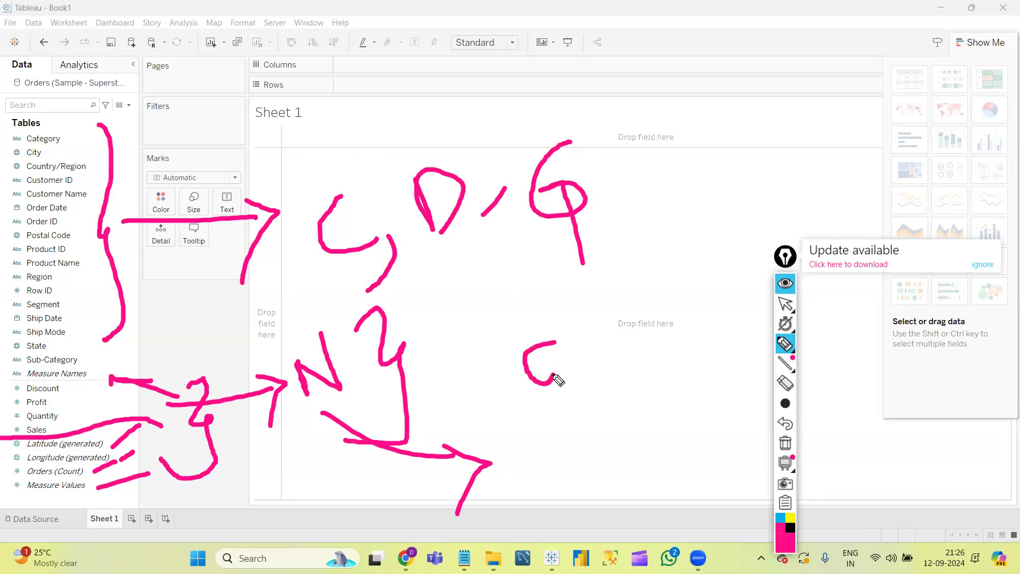
{"action": "left_click_drag", "start_coordinate": [589, 325], "coordinate": [586, 433]}
{"action": "mouse_move", "coordinate": [599, 346]}
{"action": "left_mouse_down"}
{"action": "mouse_move", "coordinate": [604, 364]}
{"action": "mouse_move", "coordinate": [643, 386]}
{"action": "left_mouse_up"}
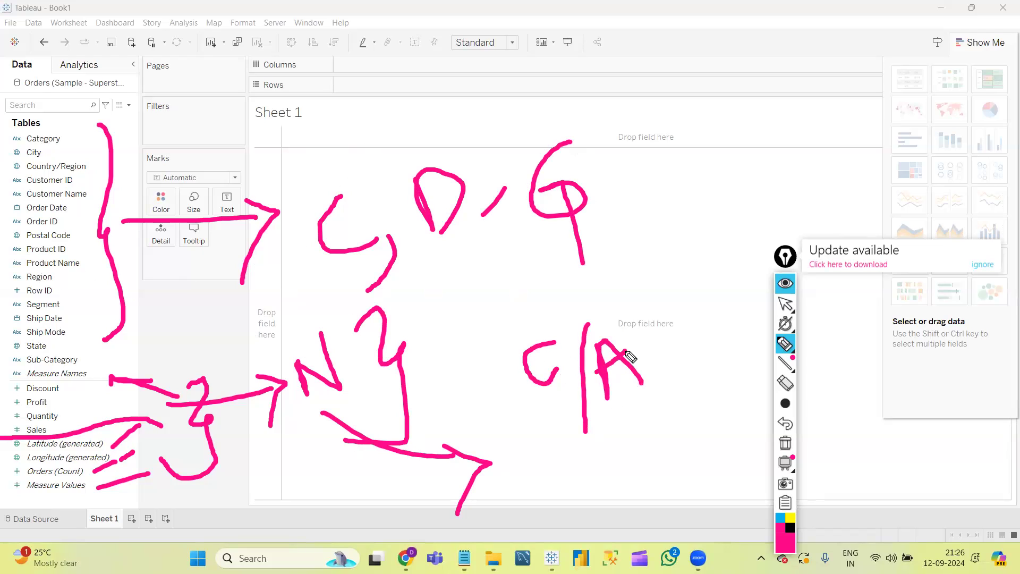
Draw an arrow from the C to a % sign, box the C, and tick the A
{"action": "mouse_move", "coordinate": [550, 321]}
{"action": "left_mouse_down"}
{"action": "mouse_move", "coordinate": [607, 281]}
{"action": "mouse_move", "coordinate": [622, 311]}
{"action": "left_mouse_up"}
{"action": "left_click", "coordinate": [596, 273]}
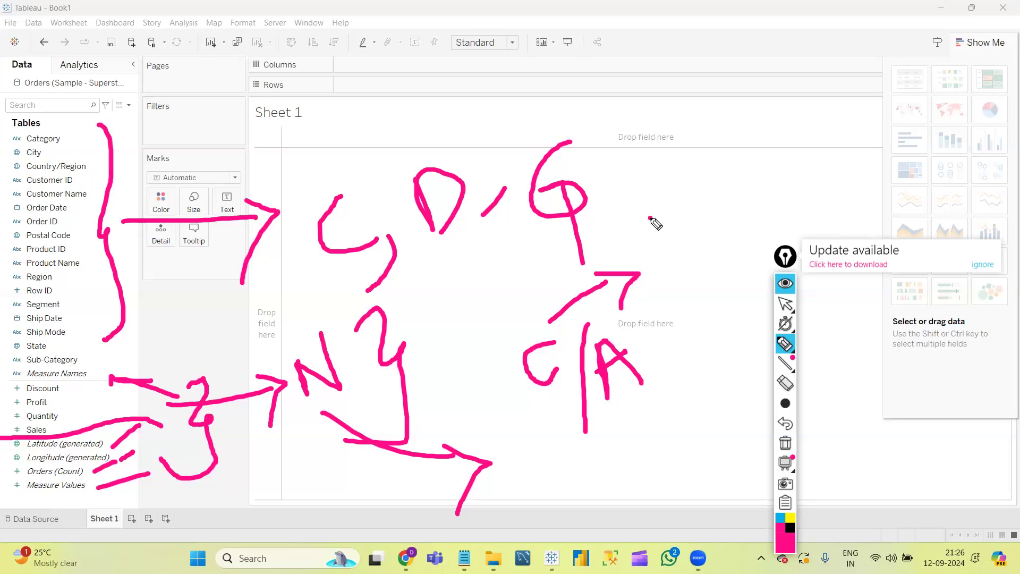
{"action": "mouse_move", "coordinate": [649, 220]}
{"action": "left_mouse_down"}
{"action": "mouse_move", "coordinate": [641, 237]}
{"action": "mouse_move", "coordinate": [650, 276]}
{"action": "mouse_move", "coordinate": [676, 253]}
{"action": "mouse_move", "coordinate": [659, 257]}
{"action": "left_mouse_up"}
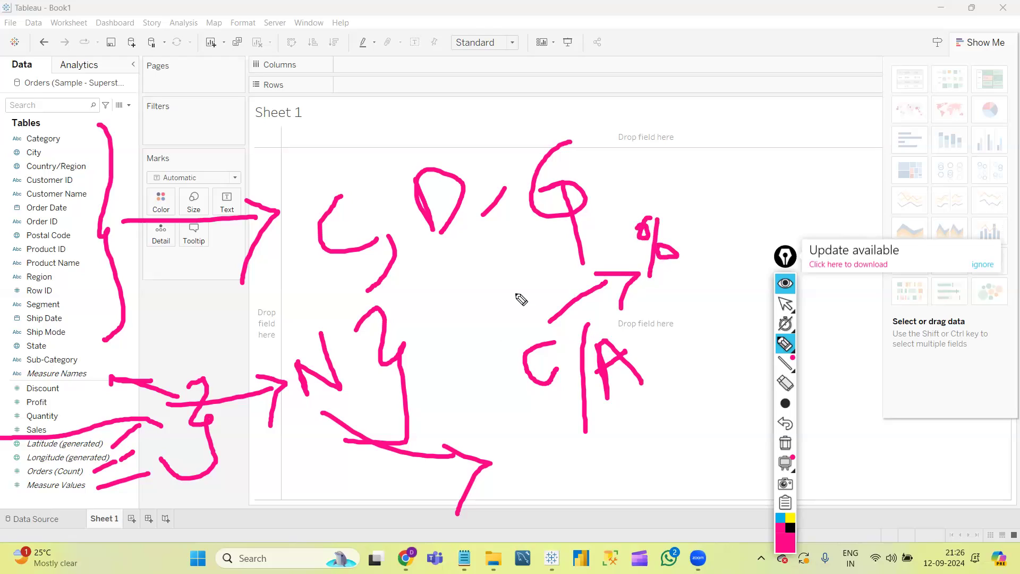
{"action": "mouse_move", "coordinate": [504, 337]}
{"action": "left_mouse_down"}
{"action": "mouse_move", "coordinate": [526, 426]}
{"action": "mouse_move", "coordinate": [575, 319]}
{"action": "left_mouse_up"}
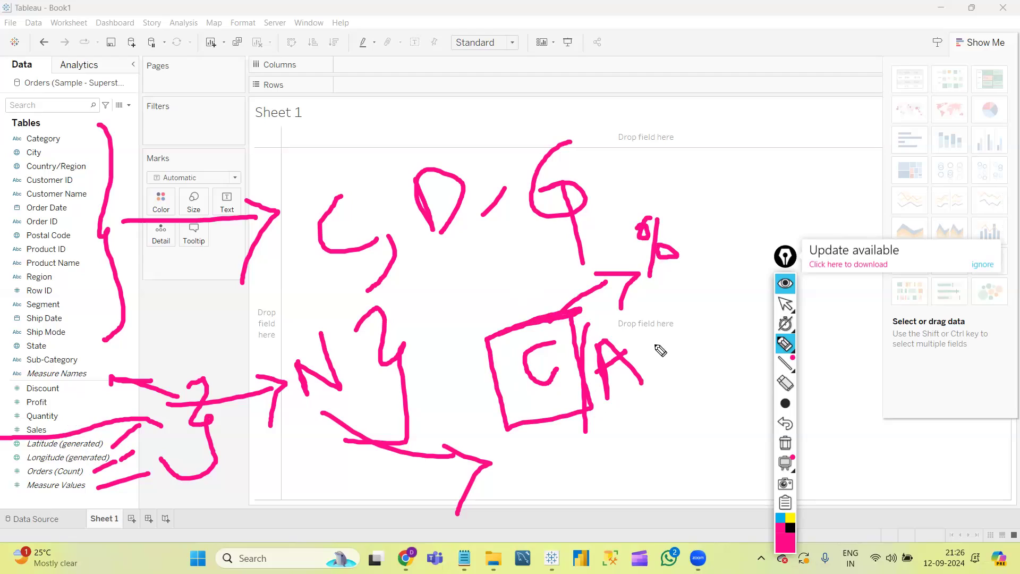
{"action": "mouse_move", "coordinate": [638, 351]}
{"action": "left_mouse_down"}
{"action": "mouse_move", "coordinate": [645, 357]}
{"action": "mouse_move", "coordinate": [665, 313]}
{"action": "left_mouse_up"}
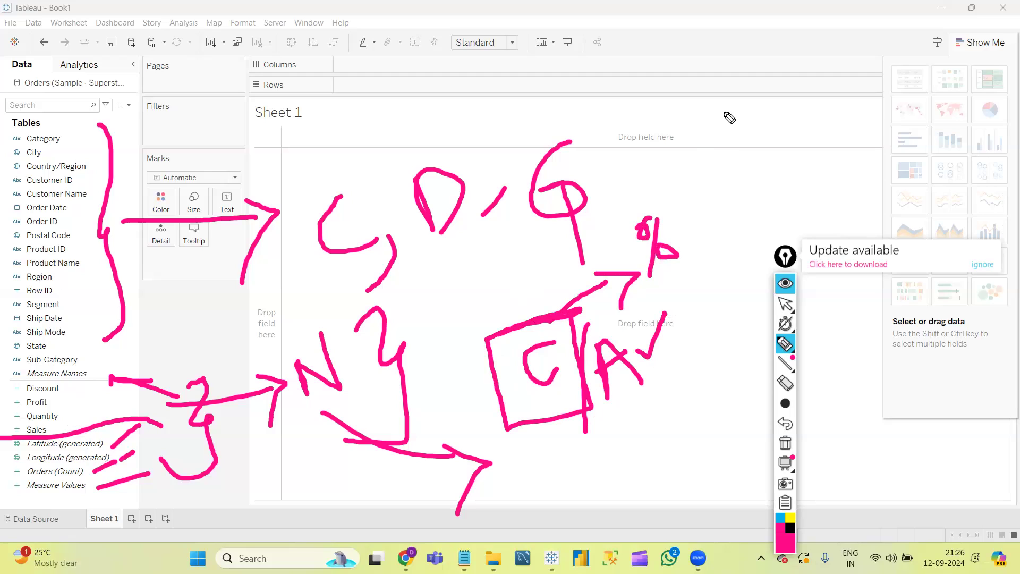
Write the aggregations Sum, Min, Max, Count and Avg as a pink list in the empty area beside the C, D, G letters
{"action": "mouse_move", "coordinate": [725, 111]}
{"action": "left_mouse_down"}
{"action": "mouse_move", "coordinate": [748, 137]}
{"action": "mouse_move", "coordinate": [707, 159]}
{"action": "left_mouse_up"}
{"action": "mouse_move", "coordinate": [754, 127]}
{"action": "left_mouse_down"}
{"action": "mouse_move", "coordinate": [775, 119]}
{"action": "mouse_move", "coordinate": [806, 130]}
{"action": "mouse_move", "coordinate": [838, 102]}
{"action": "mouse_move", "coordinate": [845, 121]}
{"action": "left_mouse_up"}
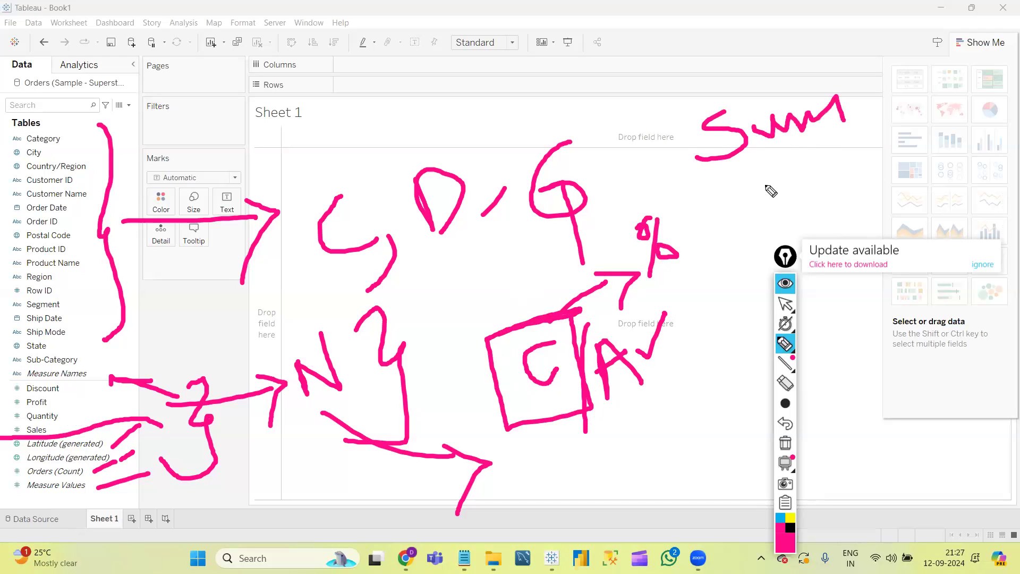
{"action": "mouse_move", "coordinate": [745, 174]}
{"action": "left_mouse_down"}
{"action": "mouse_move", "coordinate": [785, 171]}
{"action": "mouse_move", "coordinate": [800, 188]}
{"action": "mouse_move", "coordinate": [811, 170]}
{"action": "mouse_move", "coordinate": [875, 179]}
{"action": "left_mouse_up"}
{"action": "mouse_move", "coordinate": [789, 226]}
{"action": "left_mouse_down"}
{"action": "mouse_move", "coordinate": [863, 234]}
{"action": "mouse_move", "coordinate": [882, 231]}
{"action": "mouse_move", "coordinate": [890, 213]}
{"action": "mouse_move", "coordinate": [927, 220]}
{"action": "left_mouse_up"}
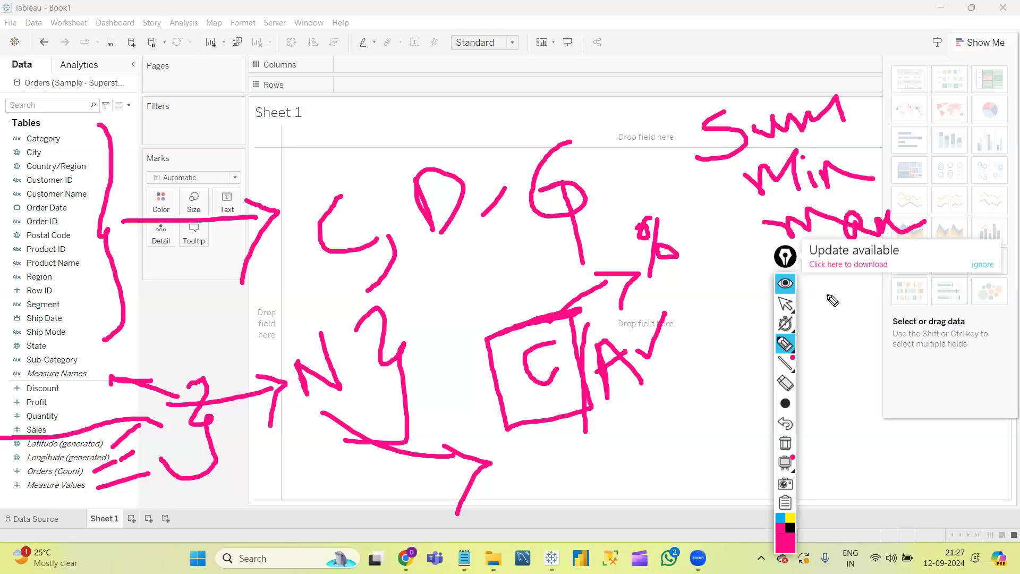
{"action": "mouse_move", "coordinate": [830, 294]}
{"action": "left_mouse_down"}
{"action": "mouse_move", "coordinate": [893, 327]}
{"action": "mouse_move", "coordinate": [849, 316]}
{"action": "mouse_move", "coordinate": [964, 313]}
{"action": "left_mouse_up"}
{"action": "mouse_move", "coordinate": [951, 276]}
{"action": "left_mouse_down"}
{"action": "mouse_move", "coordinate": [981, 307]}
{"action": "mouse_move", "coordinate": [985, 276]}
{"action": "left_mouse_up"}
{"action": "mouse_move", "coordinate": [841, 406]}
{"action": "left_mouse_down"}
{"action": "mouse_move", "coordinate": [860, 398]}
{"action": "mouse_move", "coordinate": [853, 392]}
{"action": "mouse_move", "coordinate": [884, 403]}
{"action": "mouse_move", "coordinate": [893, 362]}
{"action": "mouse_move", "coordinate": [933, 410]}
{"action": "mouse_move", "coordinate": [939, 393]}
{"action": "left_mouse_up"}
Enclose the aggregation list in brackets on both sides, and mark the Sum and Avg entries
{"action": "left_click_drag", "start_coordinate": [860, 92], "coordinate": [923, 162]}
{"action": "mouse_move", "coordinate": [942, 230]}
{"action": "left_mouse_down"}
{"action": "mouse_move", "coordinate": [1001, 385]}
{"action": "mouse_move", "coordinate": [987, 439]}
{"action": "left_mouse_up"}
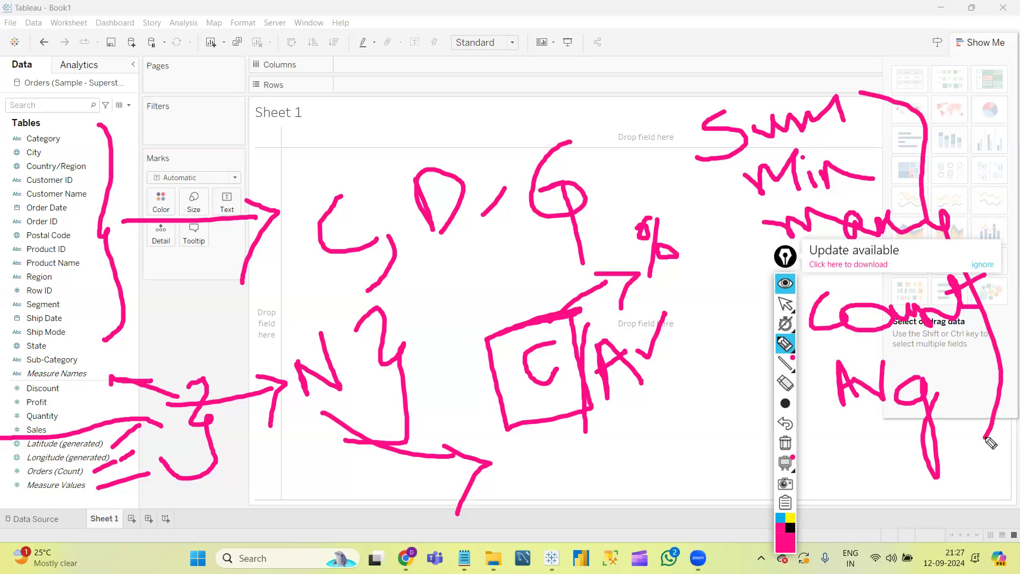
{"action": "left_click_drag", "start_coordinate": [824, 73], "coordinate": [810, 96]}
{"action": "mouse_move", "coordinate": [881, 423]}
{"action": "left_mouse_down"}
{"action": "mouse_move", "coordinate": [906, 467]}
{"action": "mouse_move", "coordinate": [884, 411]}
{"action": "mouse_move", "coordinate": [910, 428]}
{"action": "left_mouse_up"}
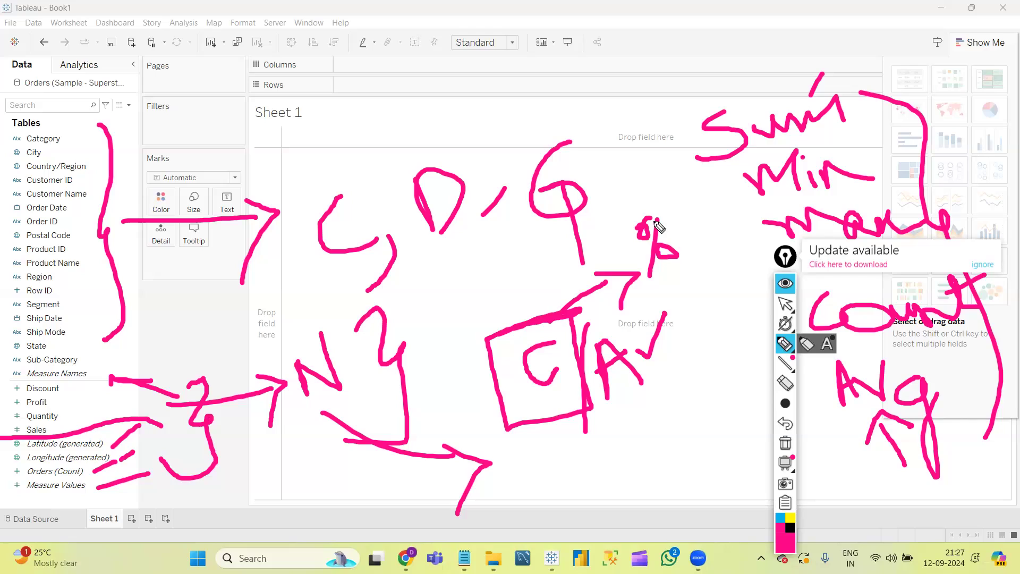
{"action": "mouse_move", "coordinate": [685, 130]}
{"action": "left_mouse_down"}
{"action": "mouse_move", "coordinate": [733, 392]}
{"action": "mouse_move", "coordinate": [775, 449]}
{"action": "left_mouse_up"}
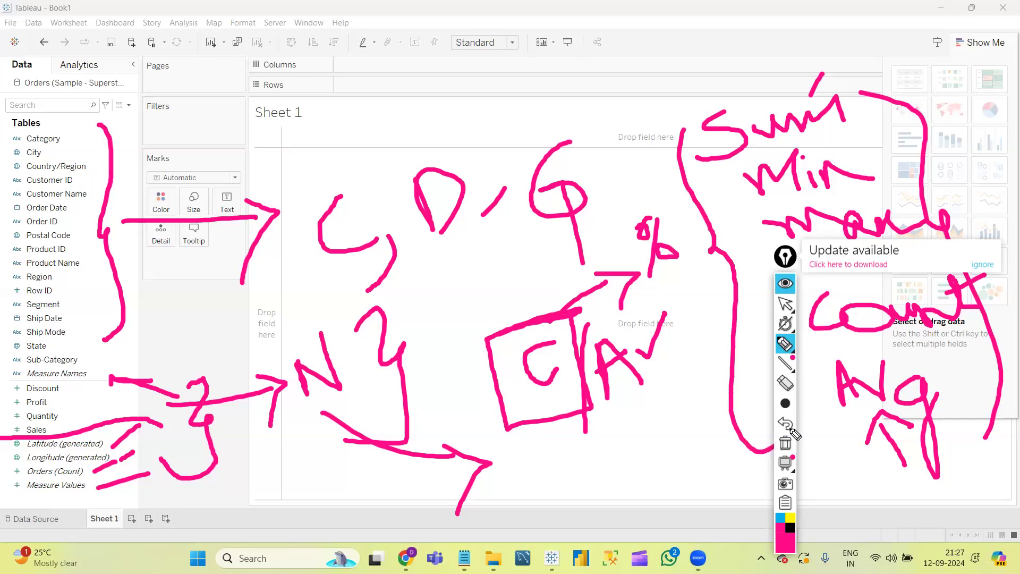
Circle the boxed C again in pink, and draw a large tick beside the G
{"action": "mouse_move", "coordinate": [554, 324]}
{"action": "left_mouse_down"}
{"action": "mouse_move", "coordinate": [528, 410]}
{"action": "mouse_move", "coordinate": [579, 327]}
{"action": "mouse_move", "coordinate": [537, 318]}
{"action": "left_mouse_up"}
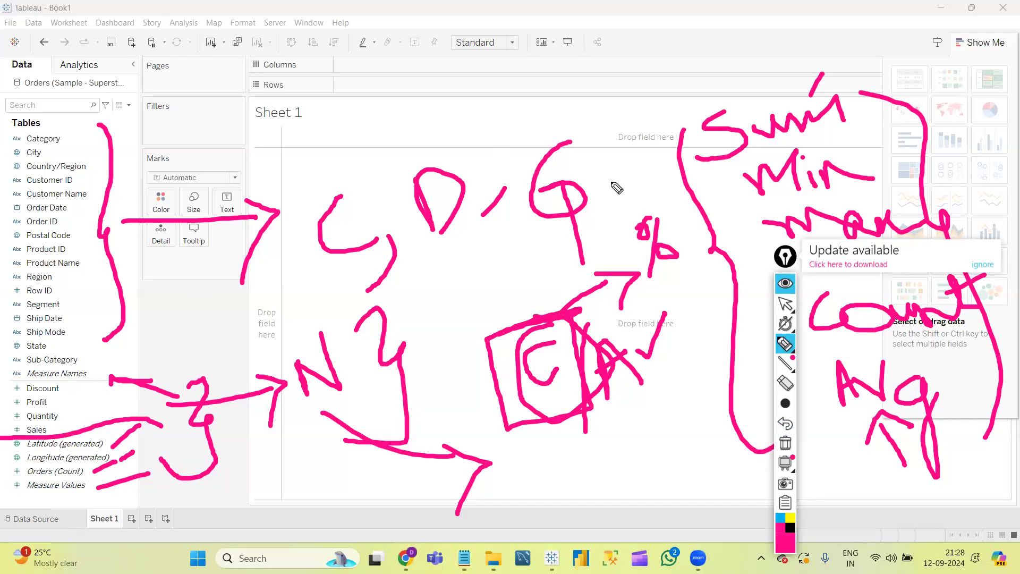
{"action": "left_click_drag", "start_coordinate": [609, 191], "coordinate": [640, 92]}
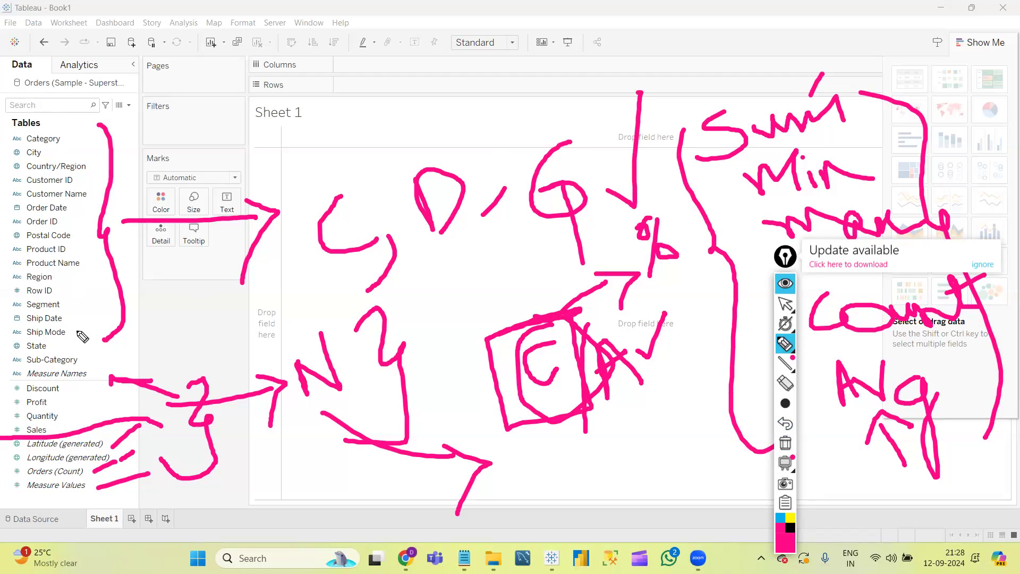
Mark Row ID and Product ID in pink, and use the blue pen to mark Row ID, tick Order ID and Product ID, and circle Order ID
{"action": "left_click_drag", "start_coordinate": [62, 291], "coordinate": [149, 291]}
{"action": "left_click_drag", "start_coordinate": [78, 247], "coordinate": [142, 283]}
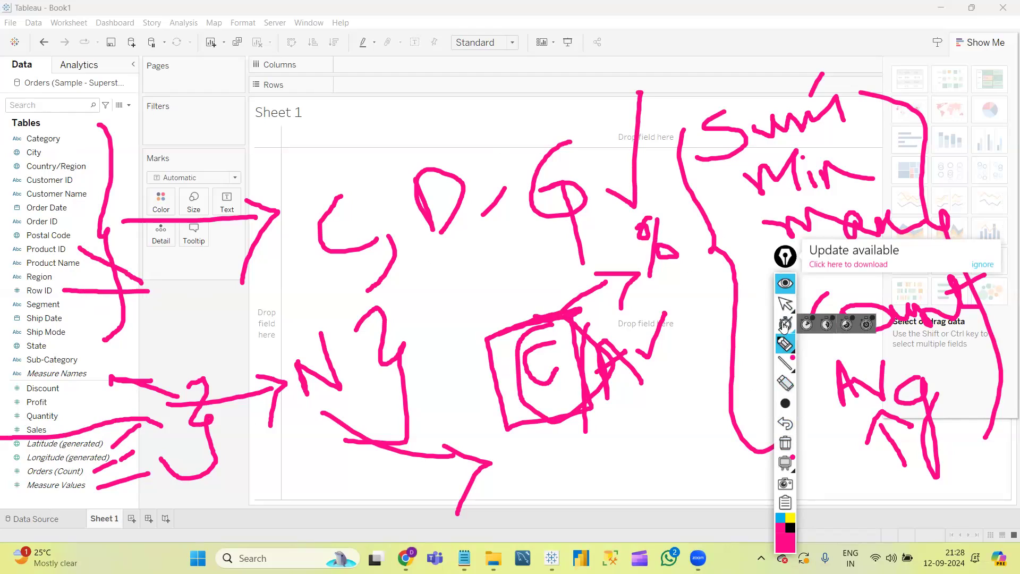
{"action": "left_click", "coordinate": [791, 527]}
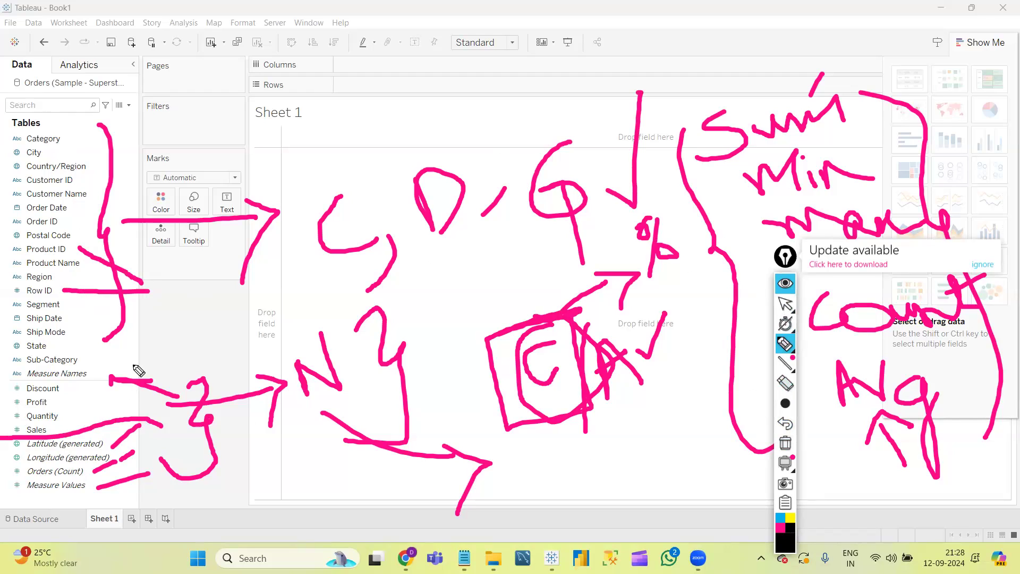
{"action": "left_click", "coordinate": [780, 518]}
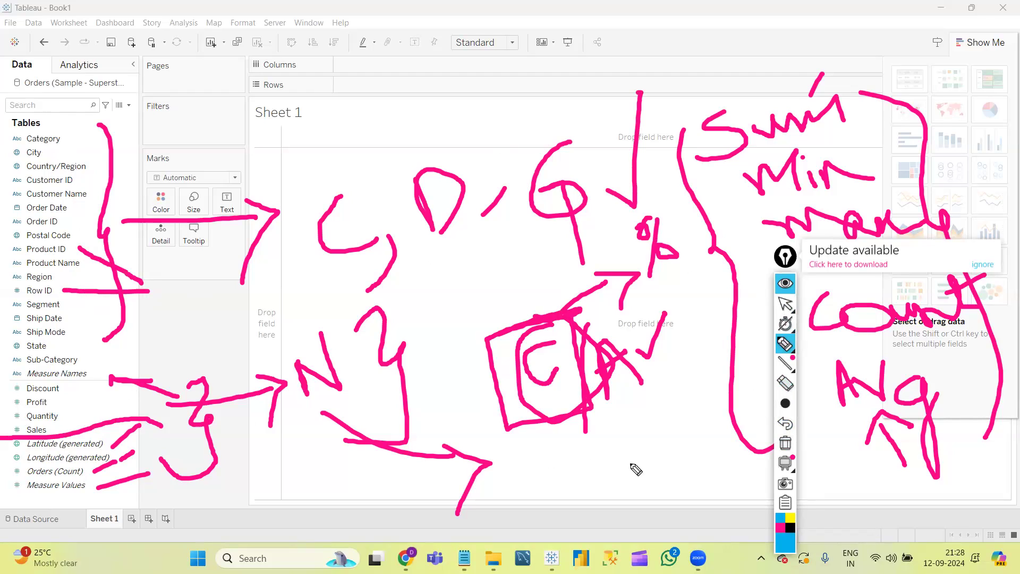
{"action": "left_click_drag", "start_coordinate": [55, 288], "coordinate": [159, 331]}
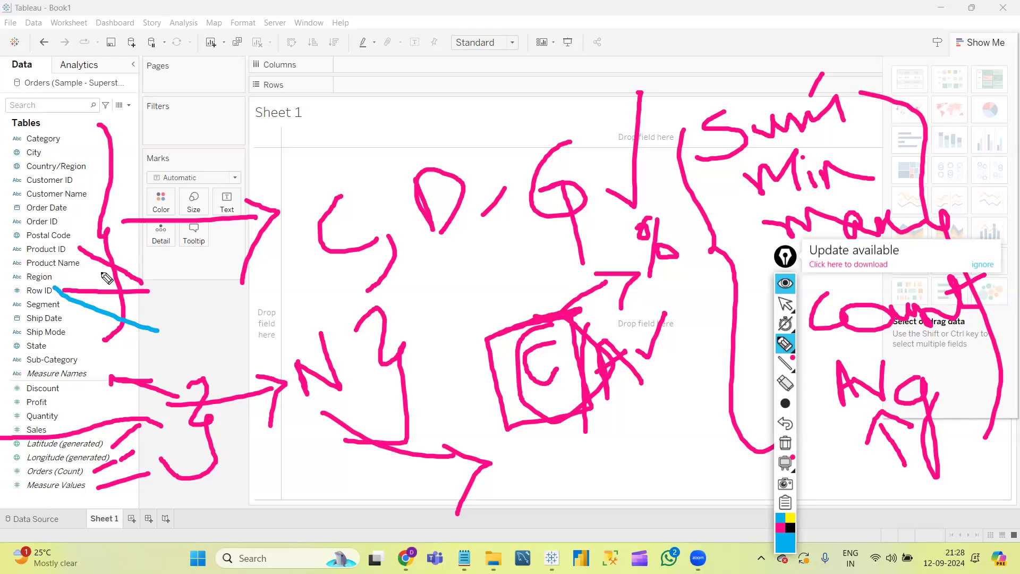
{"action": "left_click_drag", "start_coordinate": [61, 219], "coordinate": [108, 187]}
{"action": "mouse_move", "coordinate": [69, 246]}
{"action": "left_mouse_down"}
{"action": "mouse_move", "coordinate": [92, 251]}
{"action": "mouse_move", "coordinate": [111, 216]}
{"action": "mouse_move", "coordinate": [28, 212]}
{"action": "mouse_move", "coordinate": [24, 230]}
{"action": "mouse_move", "coordinate": [77, 223]}
{"action": "mouse_move", "coordinate": [21, 219]}
{"action": "left_mouse_up"}
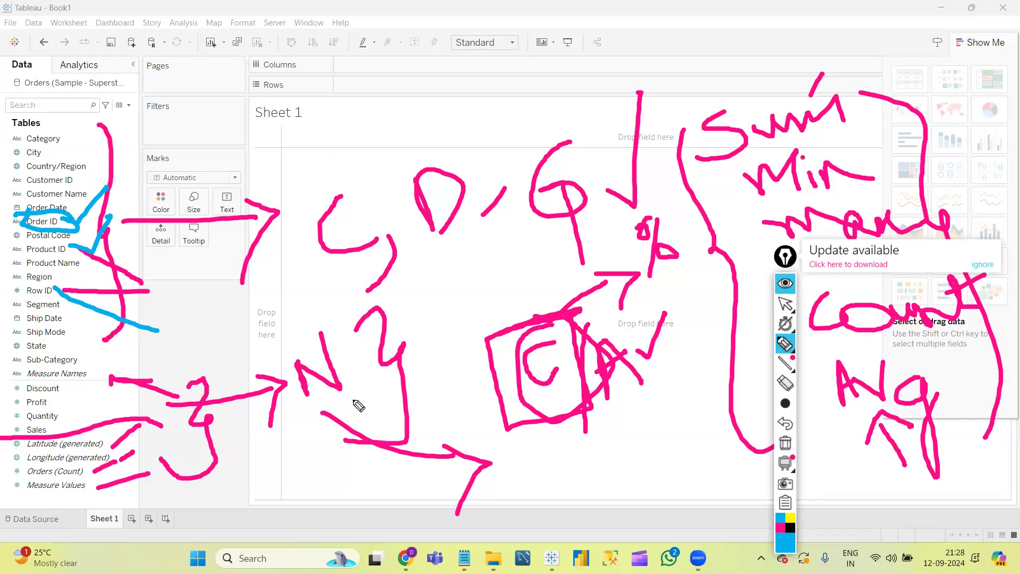
Switch from the pen to the pointer, open the Data Source page, and move the annotation toolbar off the Orders data preview
{"action": "left_click", "coordinate": [787, 304]}
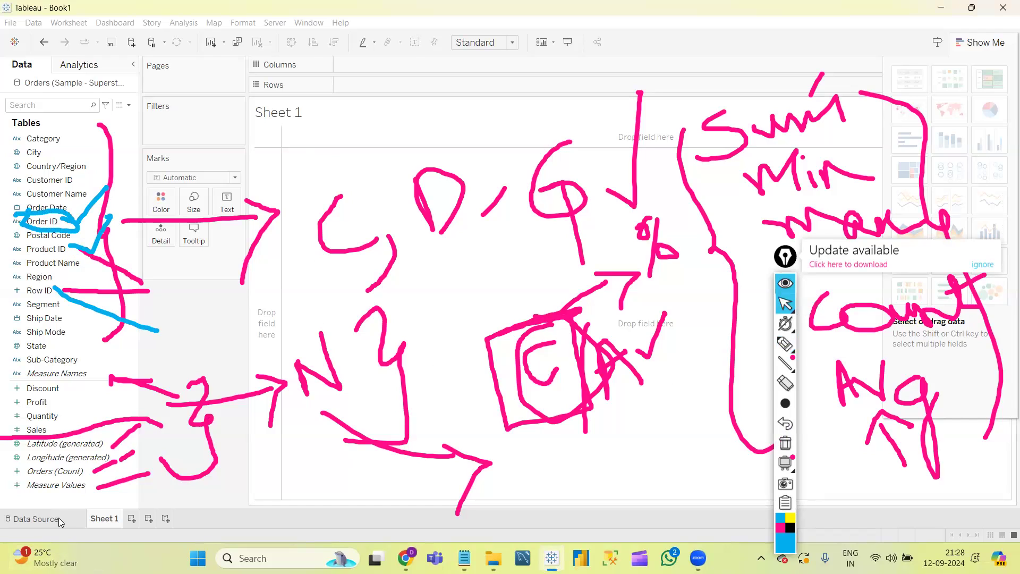
{"action": "left_click", "coordinate": [59, 520]}
{"action": "mouse_move", "coordinate": [792, 404]}
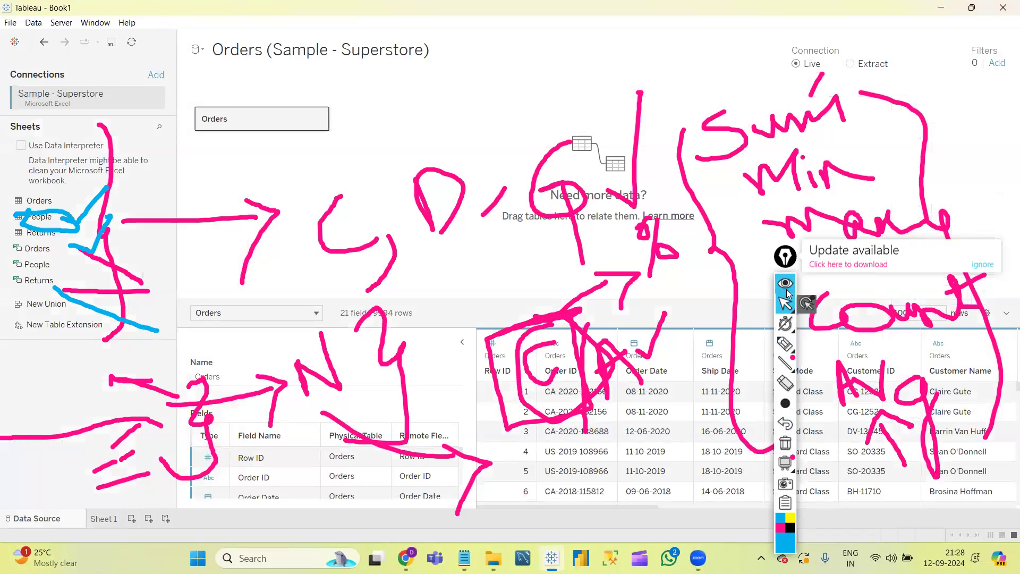
{"action": "left_click_drag", "start_coordinate": [766, 269], "coordinate": [115, 246]}
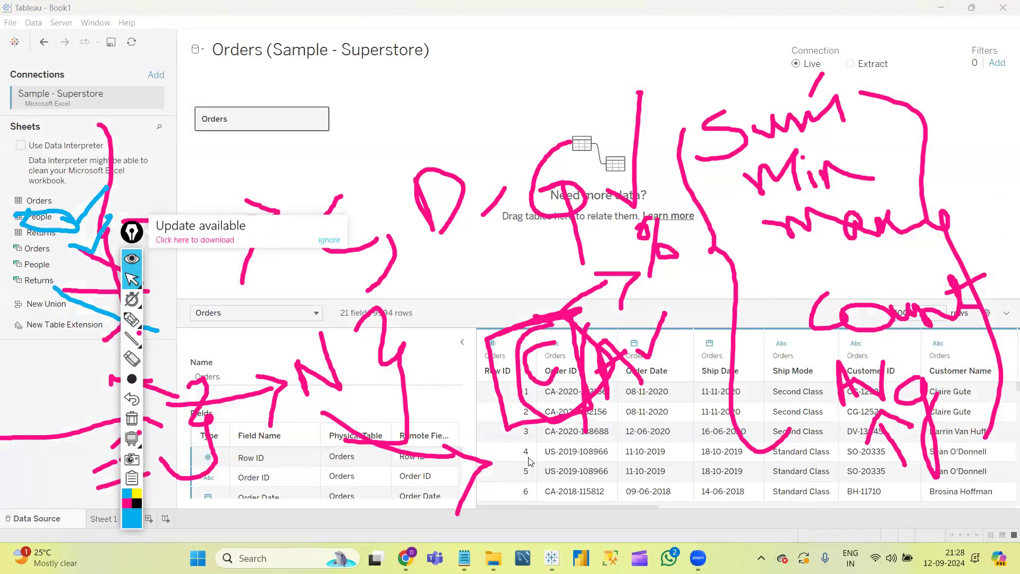
Examine the columns and data types in the Orders data preview, and compare them with Row ID in Sheet 1's field list
{"action": "left_click", "coordinate": [607, 506]}
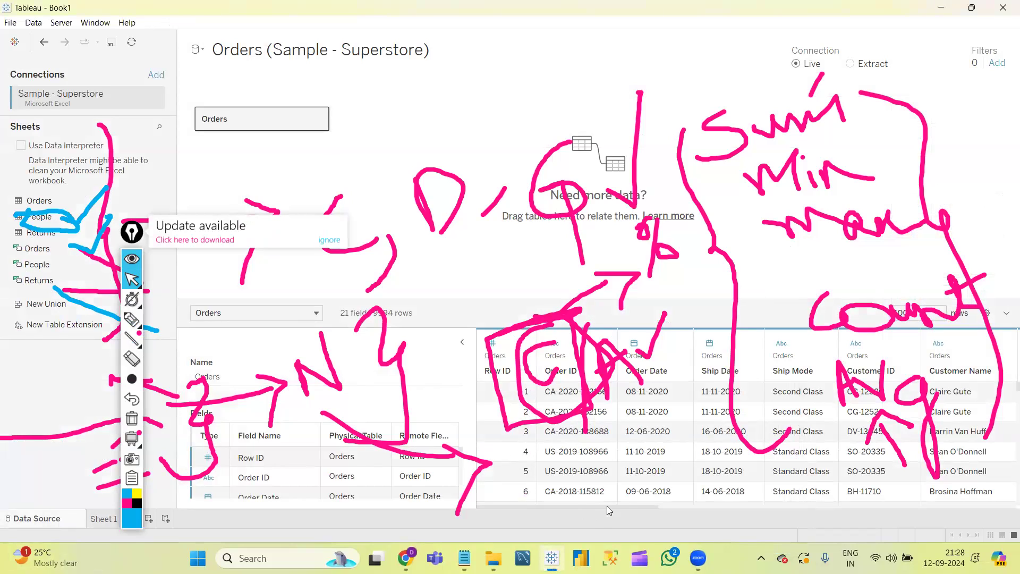
{"action": "left_click_drag", "start_coordinate": [654, 506], "coordinate": [921, 508]}
{"action": "left_click_drag", "start_coordinate": [795, 492], "coordinate": [866, 505]}
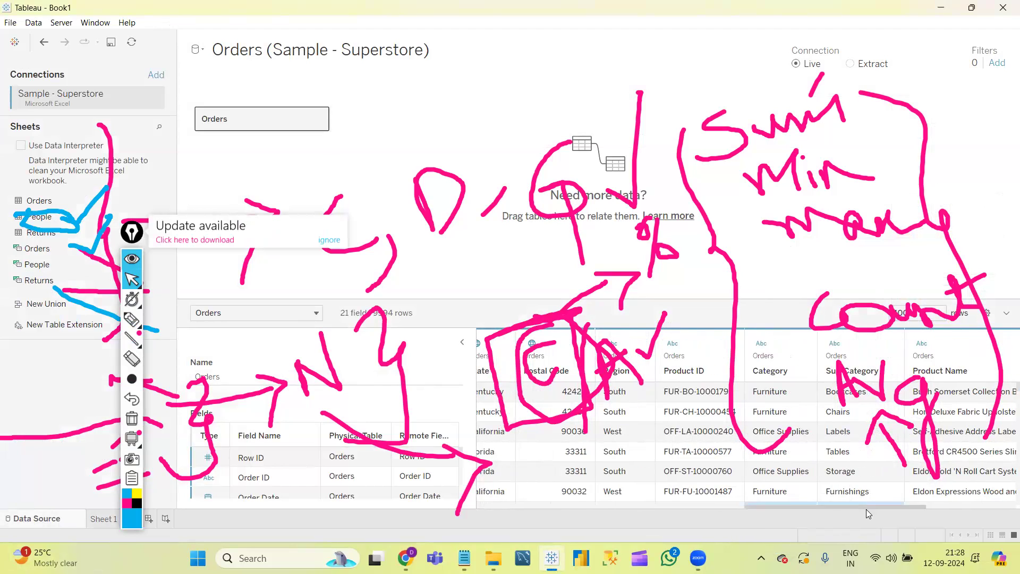
{"action": "left_click_drag", "start_coordinate": [884, 506], "coordinate": [648, 537]}
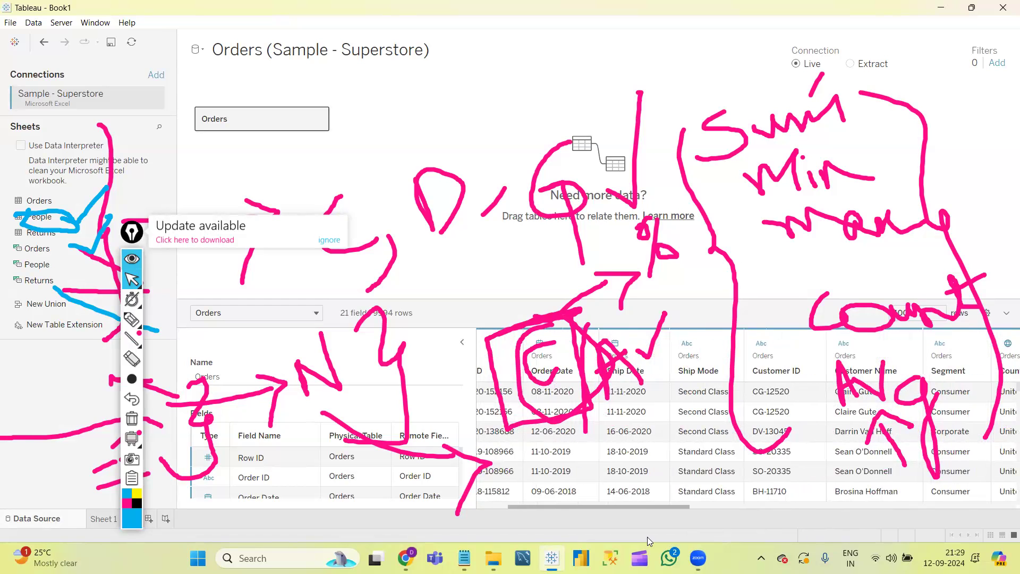
{"action": "left_click_drag", "start_coordinate": [668, 511], "coordinate": [565, 518]}
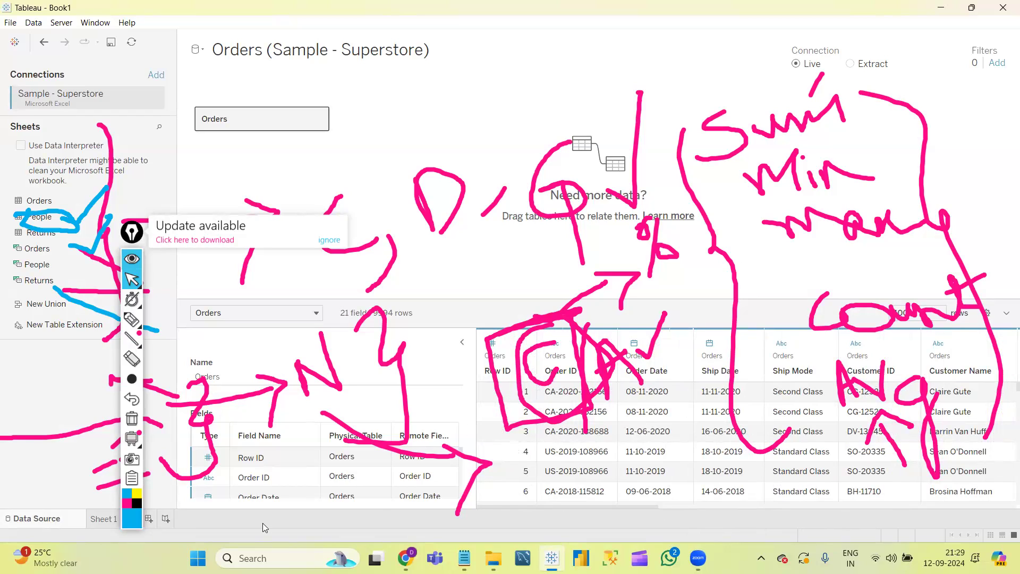
{"action": "left_click", "coordinate": [102, 522]}
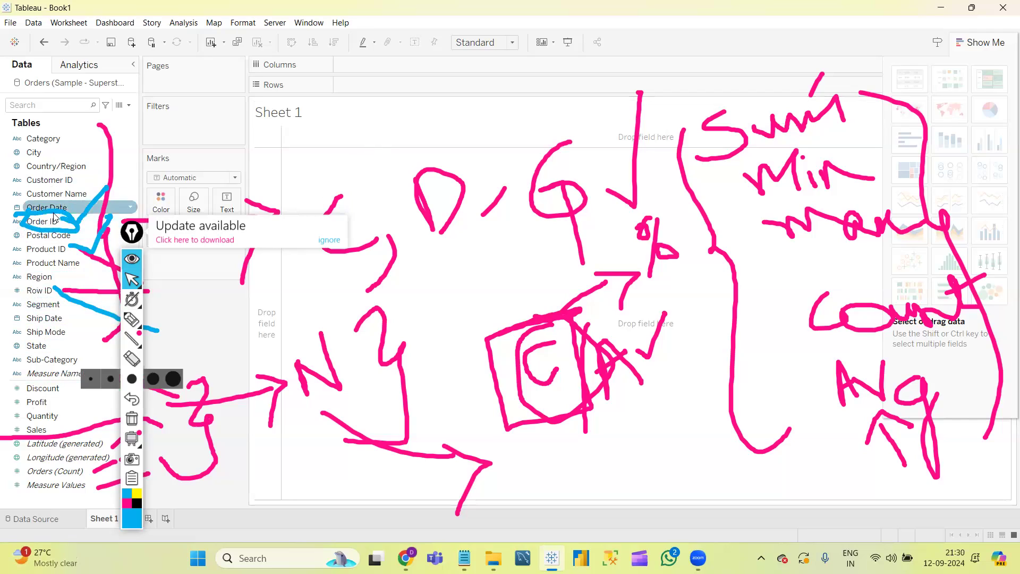
{"action": "left_click", "coordinate": [40, 291]}
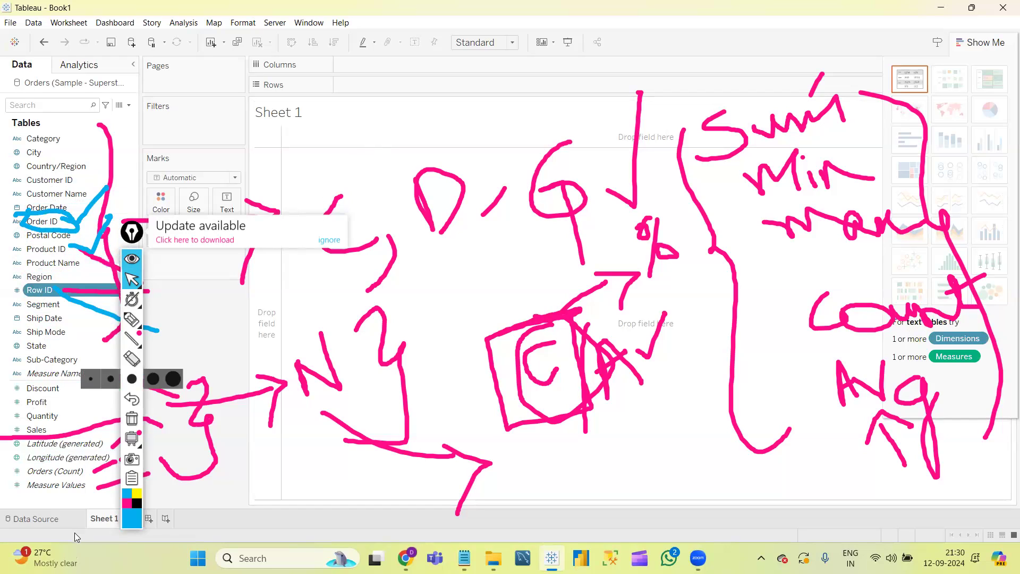
{"action": "left_click", "coordinate": [36, 519]}
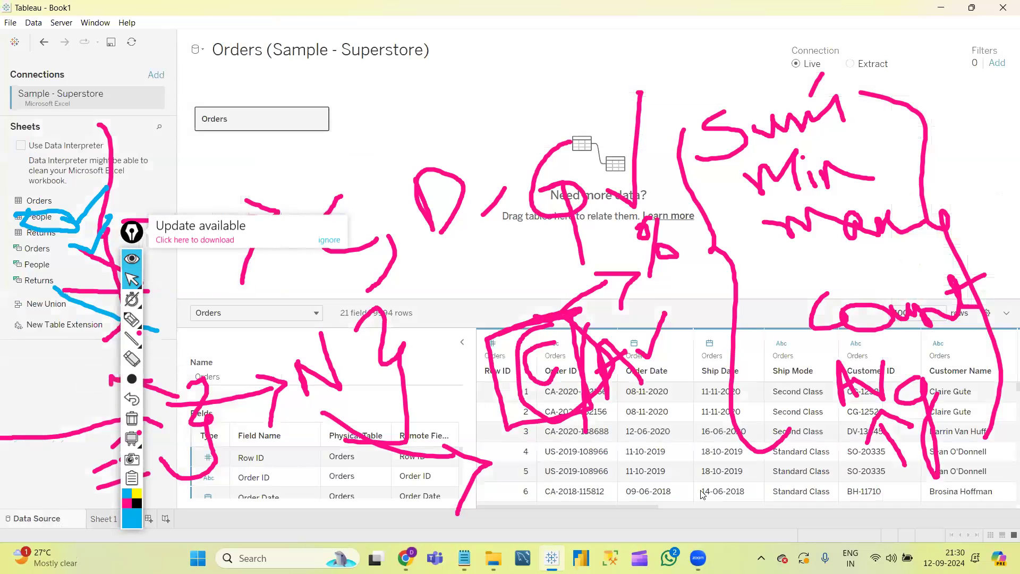
{"action": "left_click_drag", "start_coordinate": [639, 508], "coordinate": [877, 495]}
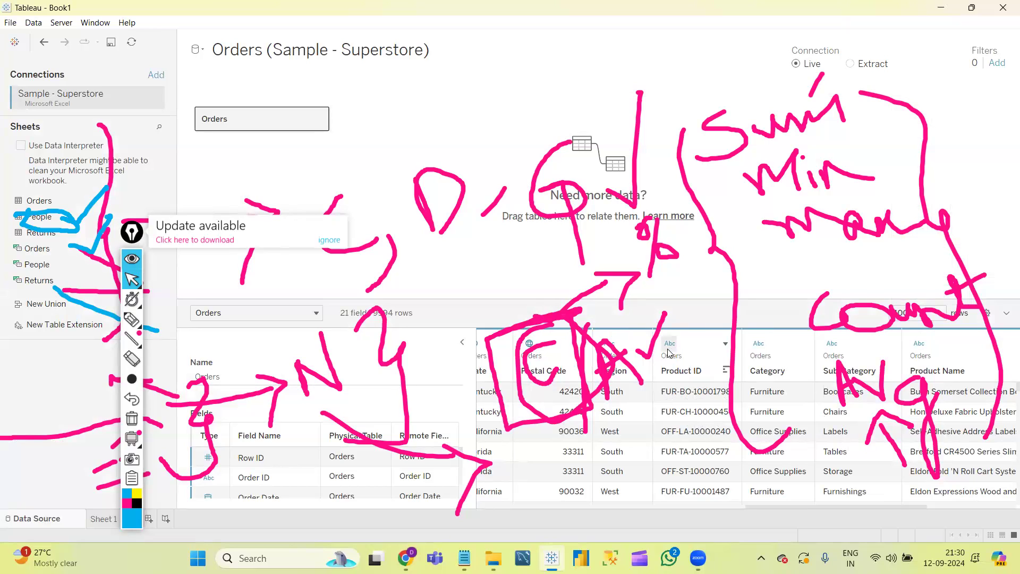
{"action": "left_click_drag", "start_coordinate": [800, 506], "coordinate": [492, 511]}
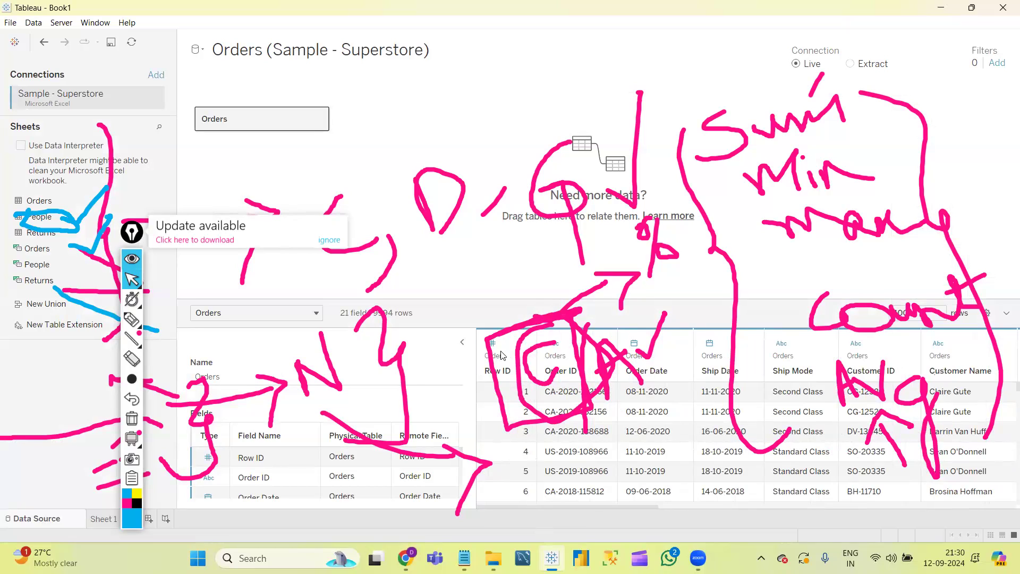
Clear all pen annotations, return to Sheet 1 and move the annotation toolbar off the field list
{"action": "left_click", "coordinate": [133, 420]}
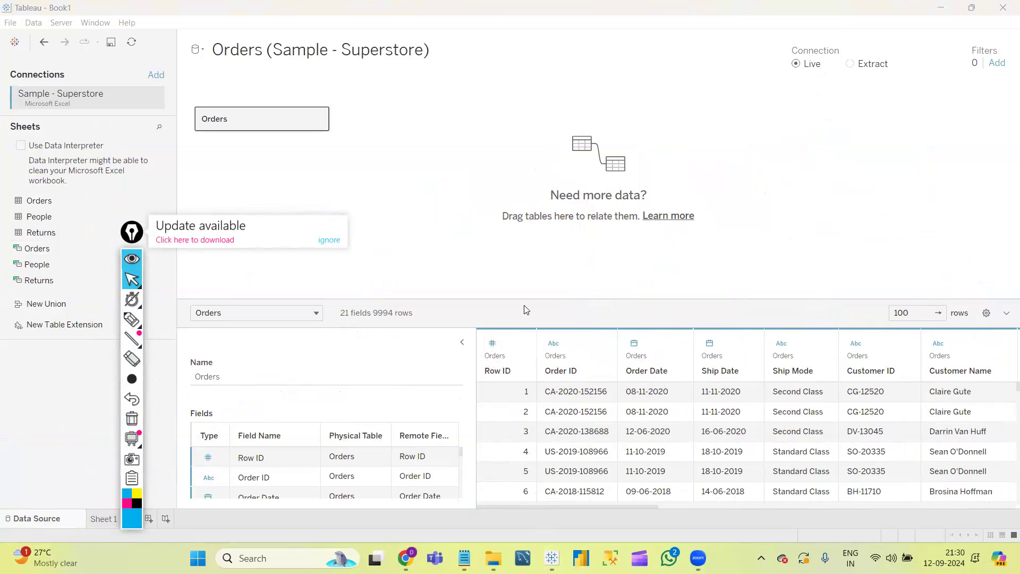
{"action": "left_click", "coordinate": [106, 519]}
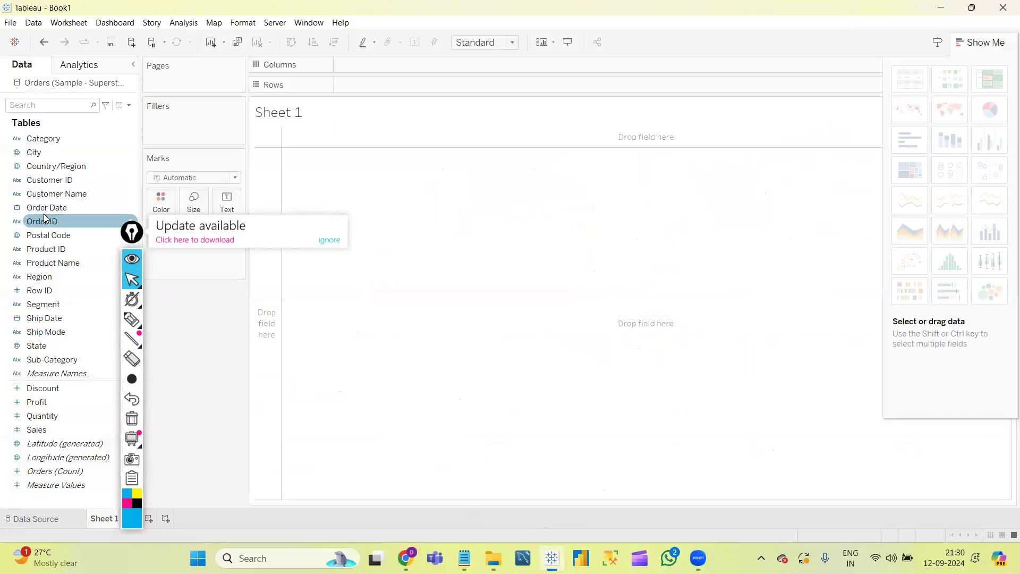
{"action": "left_click", "coordinate": [48, 291]}
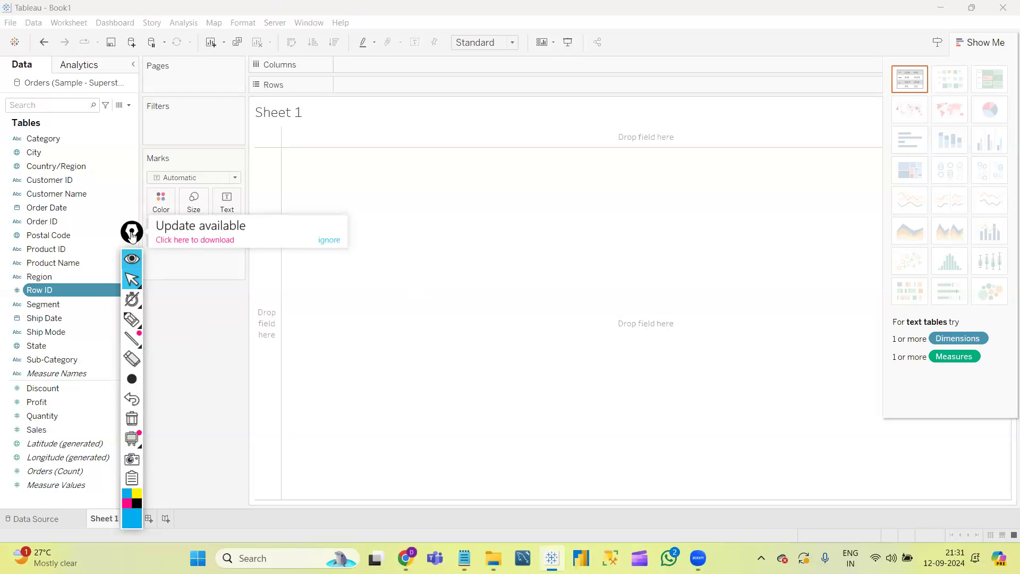
{"action": "left_click_drag", "start_coordinate": [132, 233], "coordinate": [771, 463]}
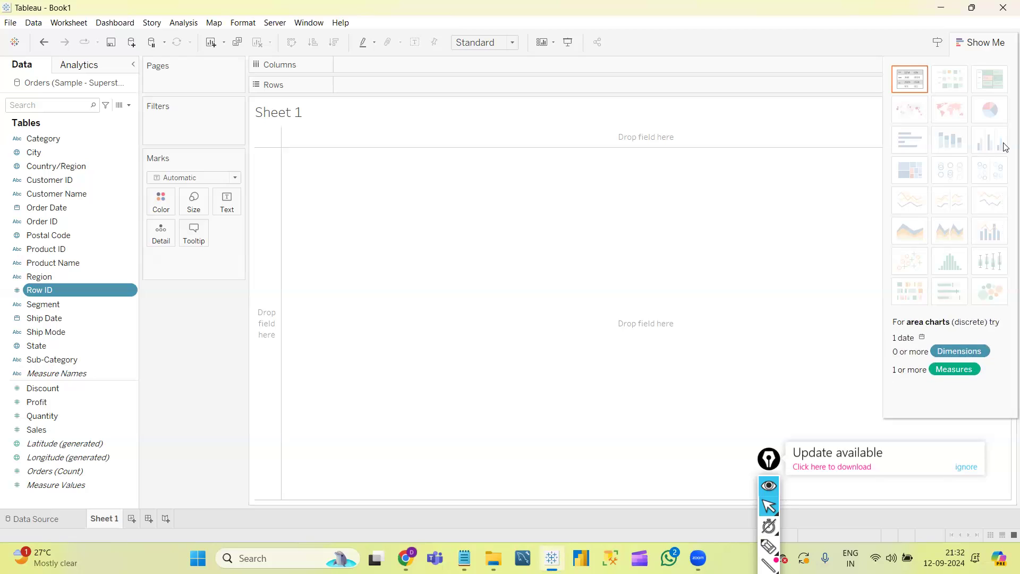
{"action": "left_click", "coordinate": [973, 42]}
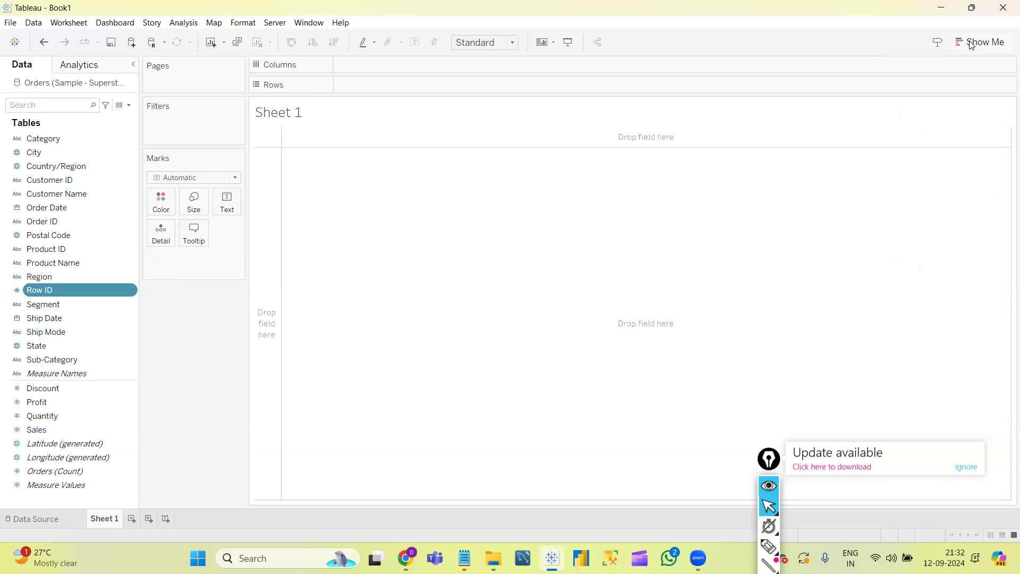
{"action": "left_click", "coordinate": [971, 42]}
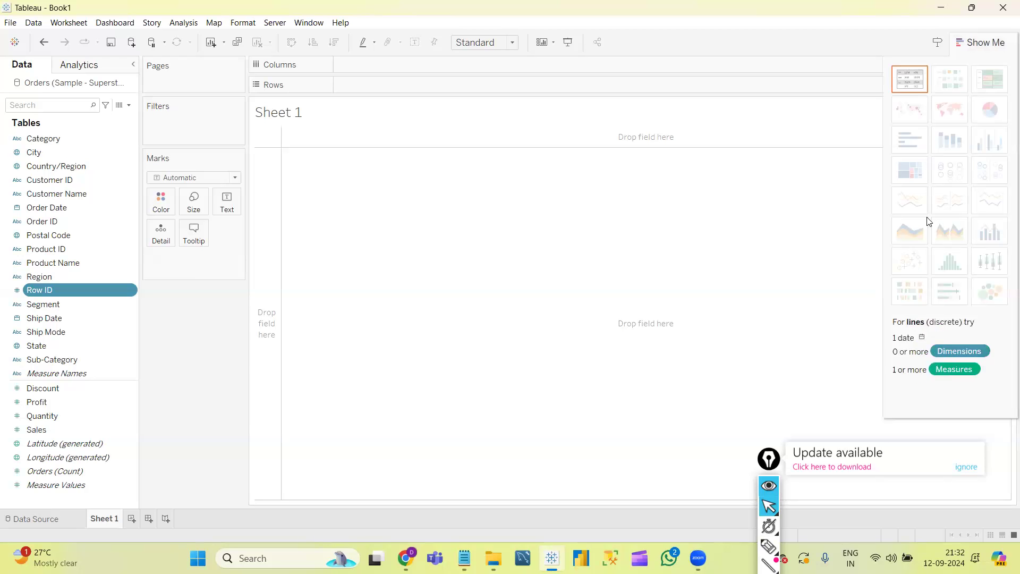
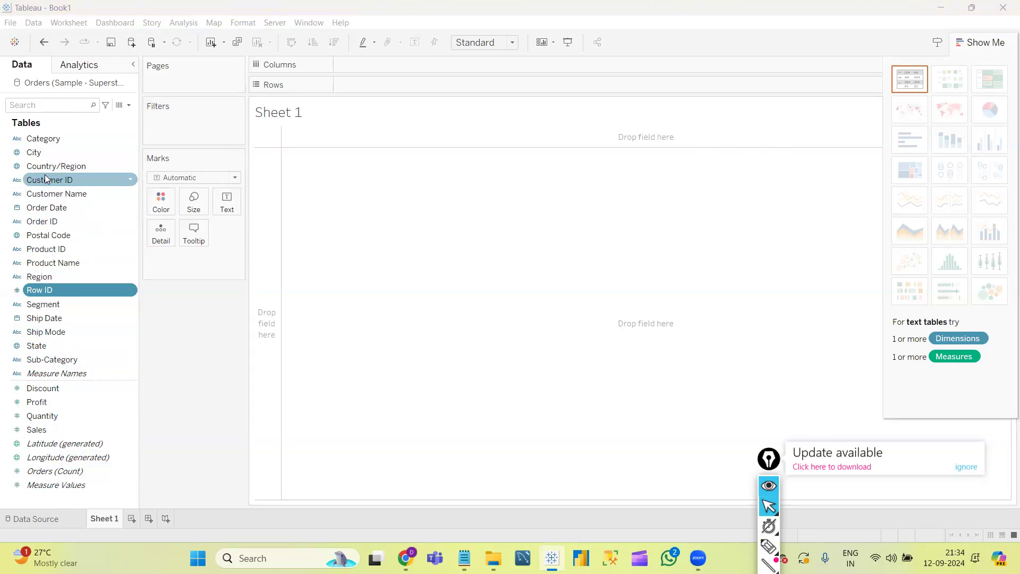
Build a sales bar chart by placing Sub-Category on Rows and Sales on Columns
{"action": "left_click", "coordinate": [47, 137]}
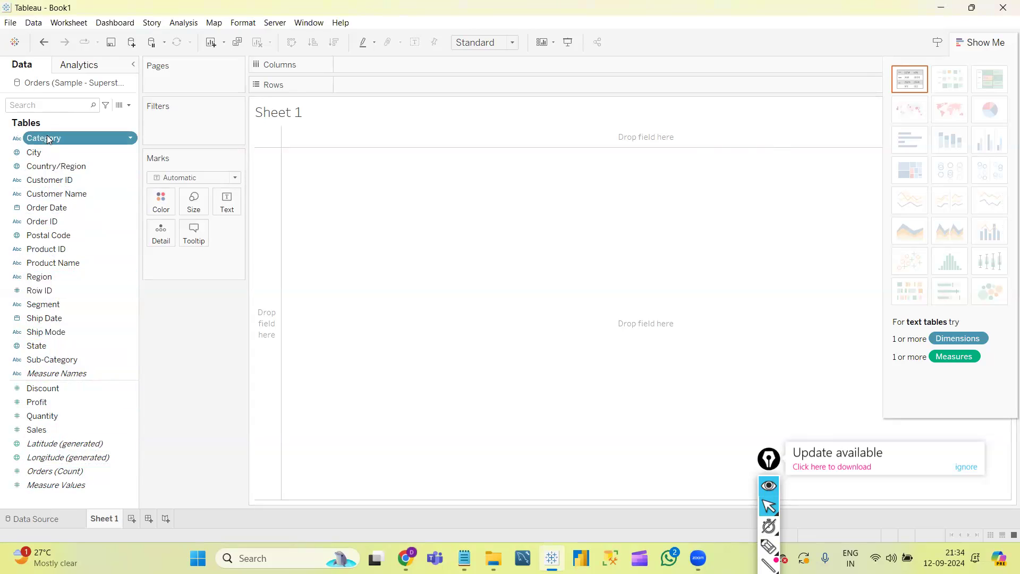
{"action": "left_click", "coordinate": [45, 358]}
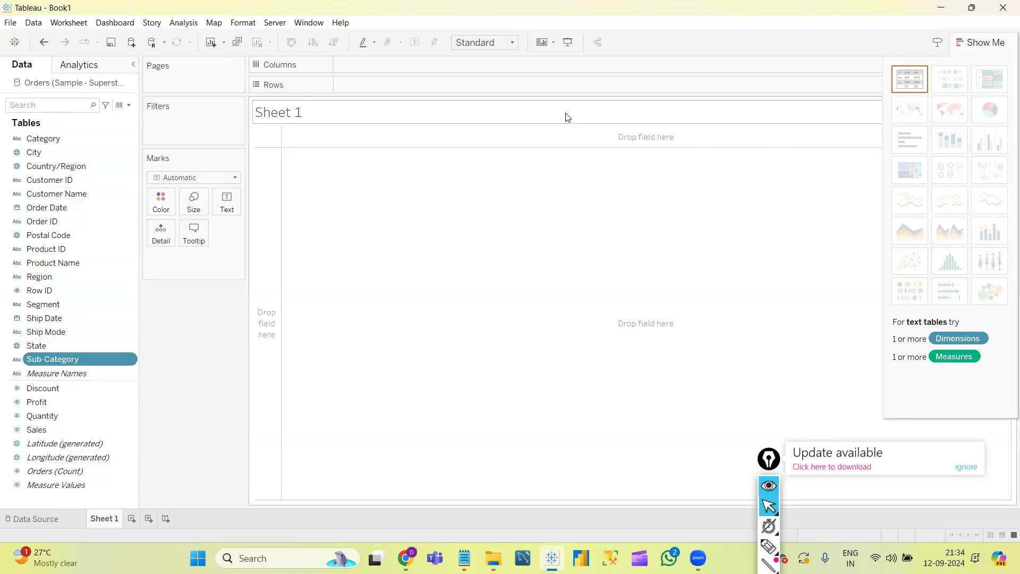
{"action": "left_click_drag", "start_coordinate": [76, 363], "coordinate": [399, 84]}
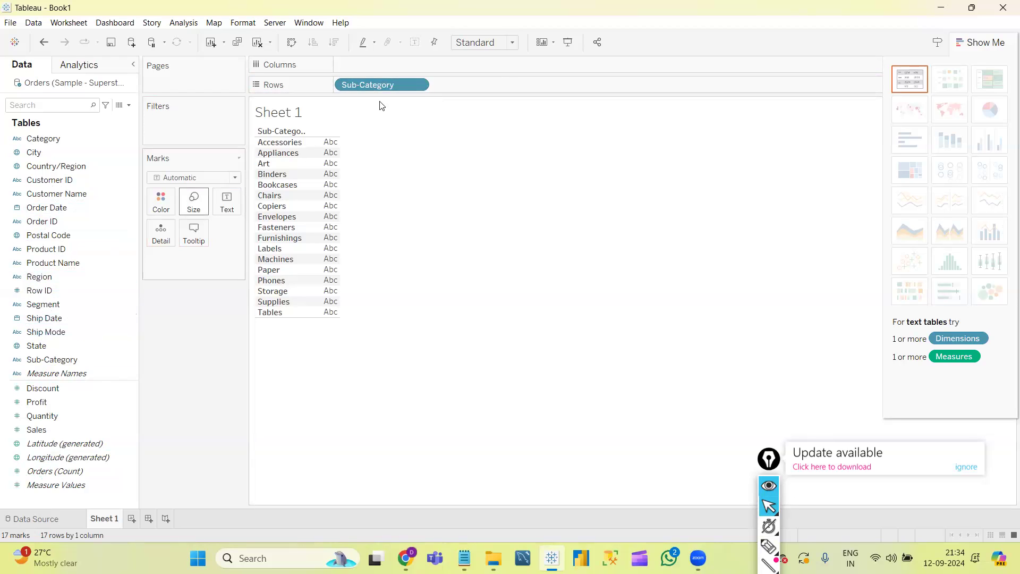
{"action": "left_click", "coordinate": [94, 360]}
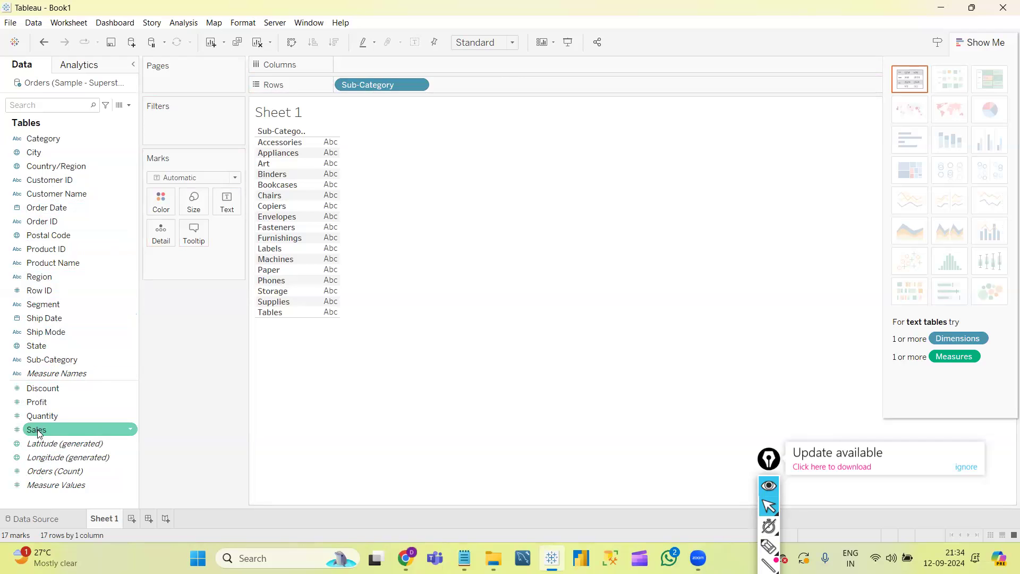
{"action": "left_click_drag", "start_coordinate": [36, 430], "coordinate": [364, 70]}
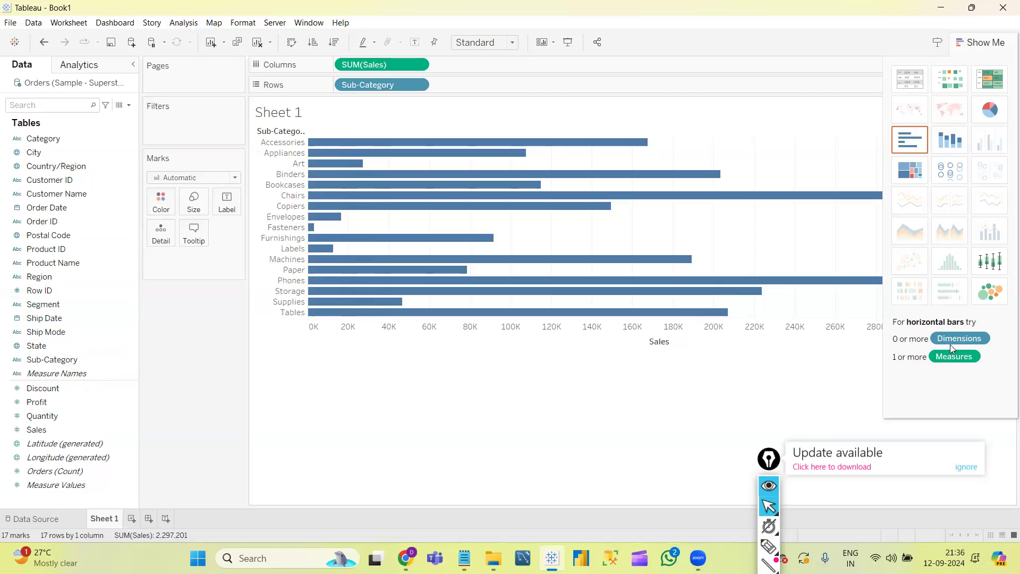
{"action": "left_click", "coordinate": [63, 429]}
{"action": "left_click", "coordinate": [53, 250]}
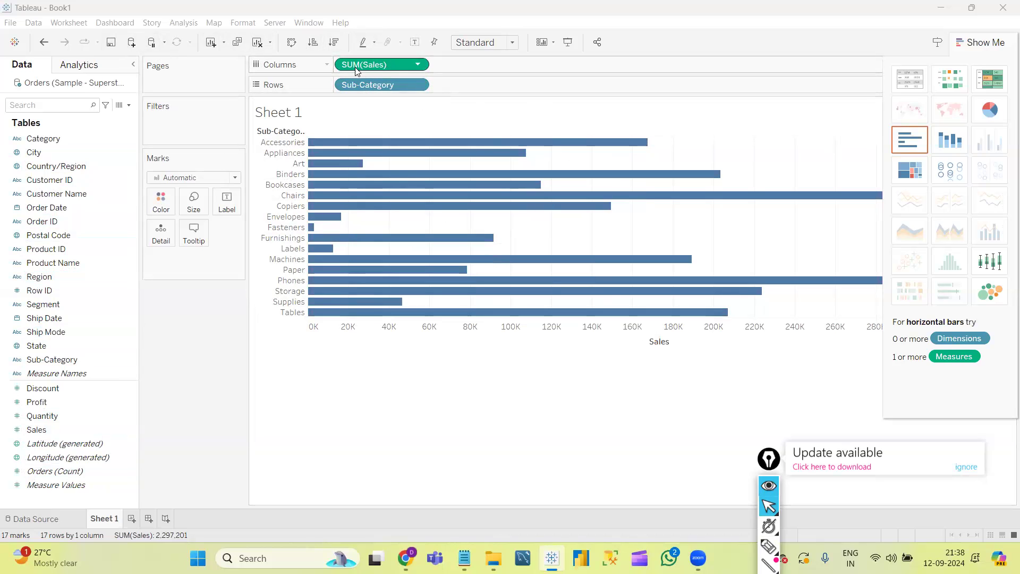
Remove Sub-Category from Rows and clear the rest of the worksheet
{"action": "left_click", "coordinate": [418, 86]}
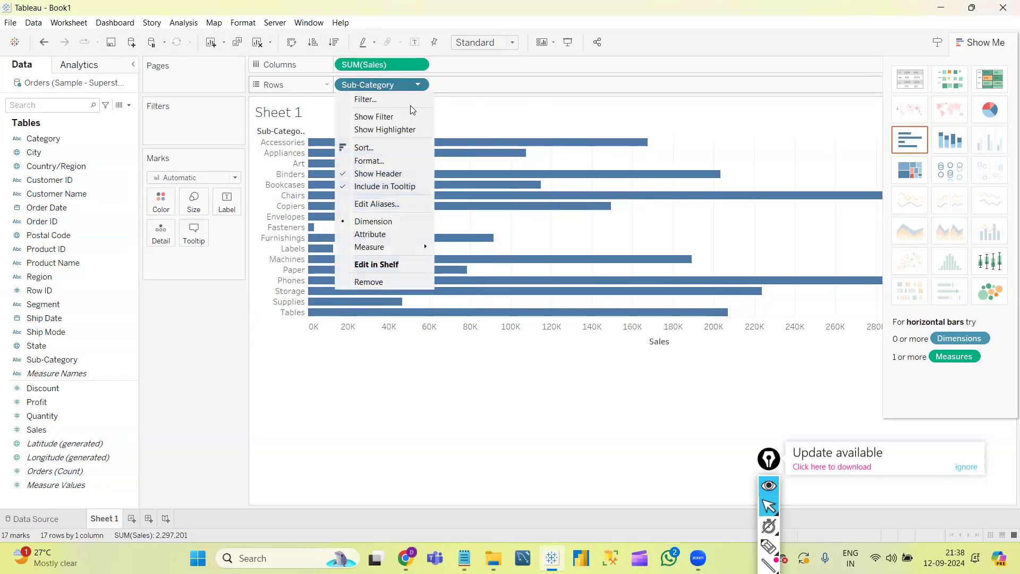
{"action": "left_click", "coordinate": [368, 283]}
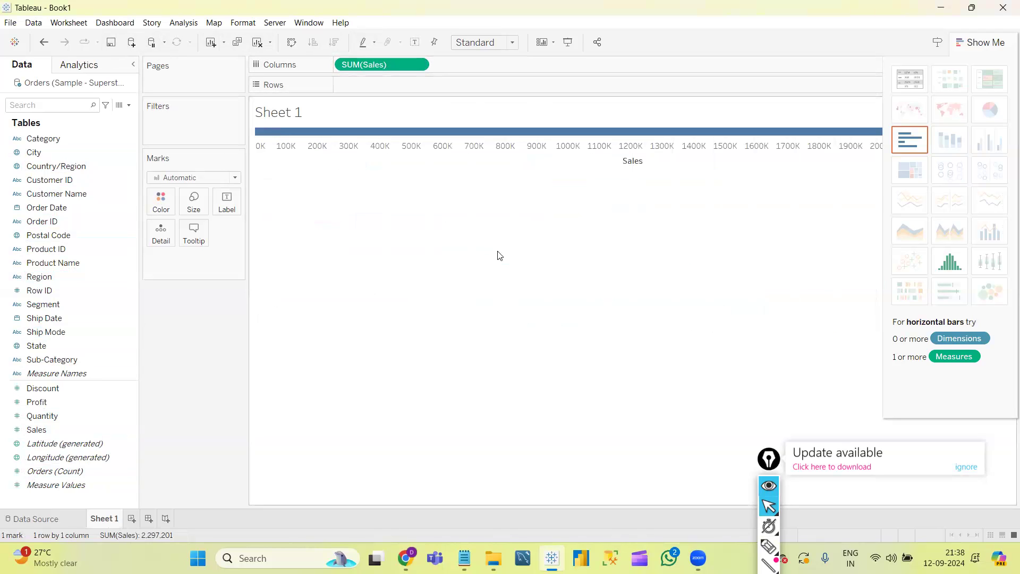
{"action": "left_click", "coordinate": [257, 42]}
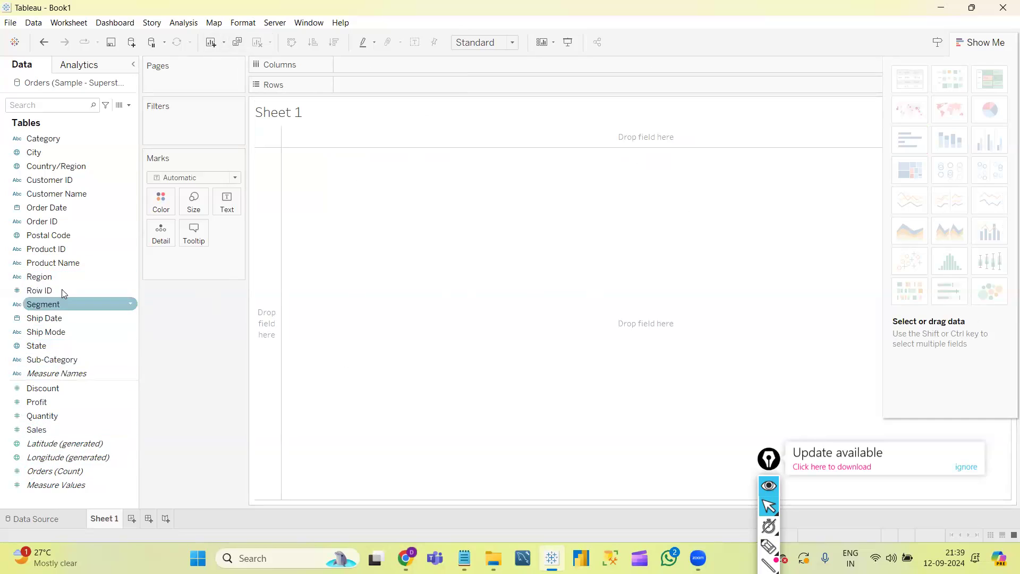
Add Sub-Category and Sales to the empty sheet as a text table, and convert it to horizontal bars with Show Me
{"action": "double_click", "coordinate": [44, 362]}
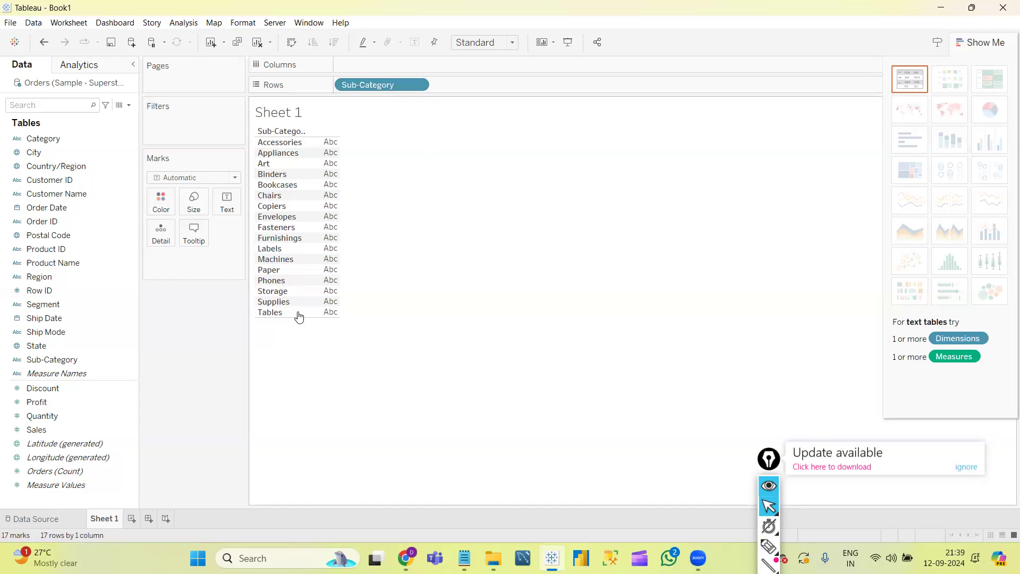
{"action": "double_click", "coordinate": [52, 429]}
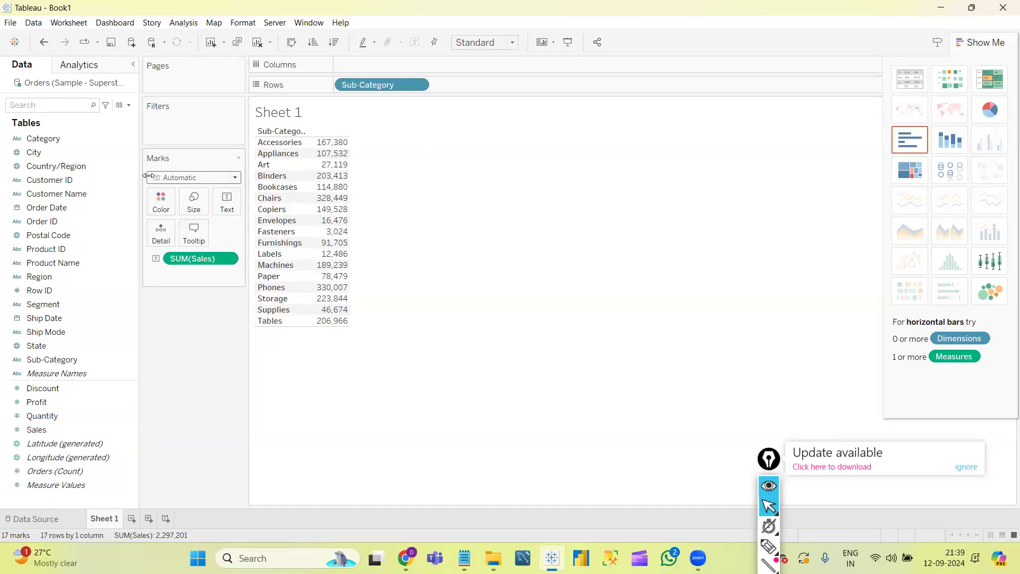
{"action": "mouse_move", "coordinate": [310, 213]}
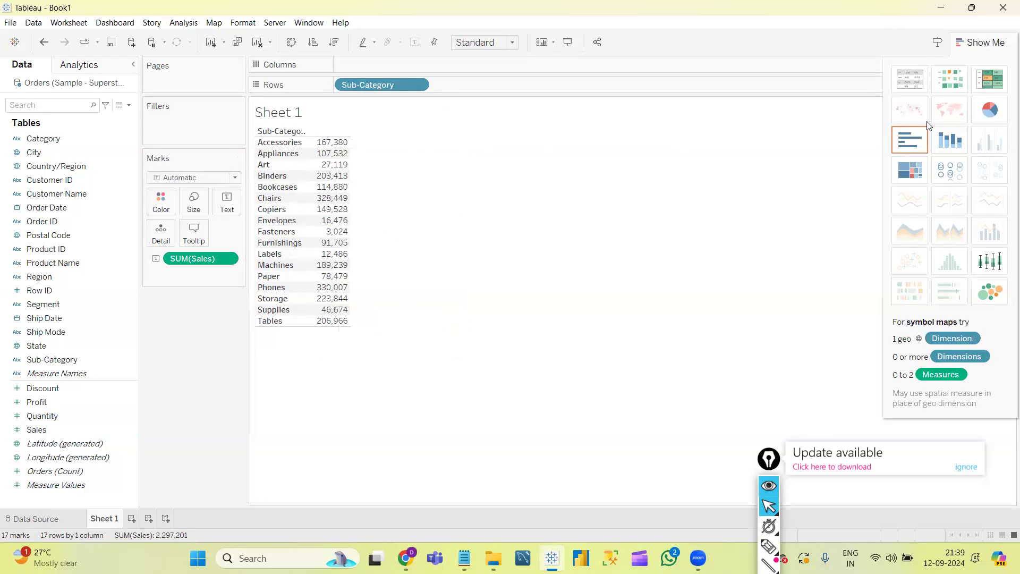
{"action": "left_click", "coordinate": [907, 142]}
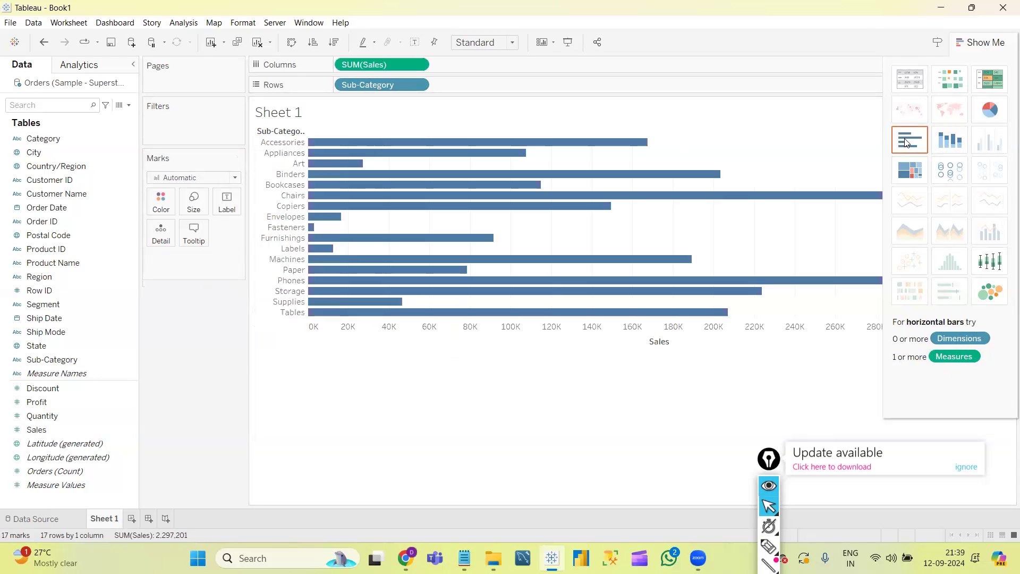
Swap rows and columns back and forth to compare vertical and horizontal bars, finishing with the horizontal layout
{"action": "mouse_move", "coordinate": [555, 140]}
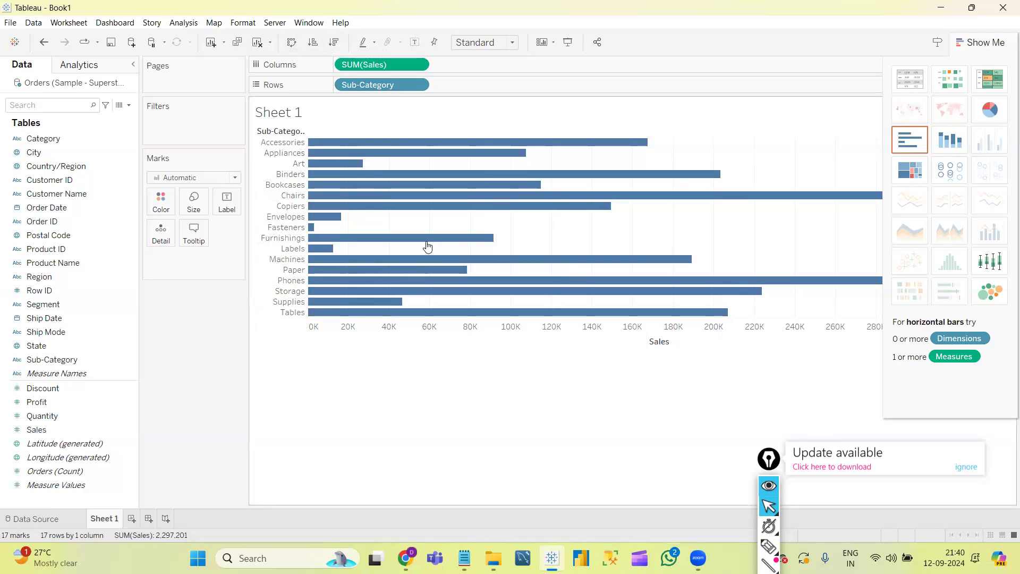
{"action": "left_click", "coordinate": [291, 42]}
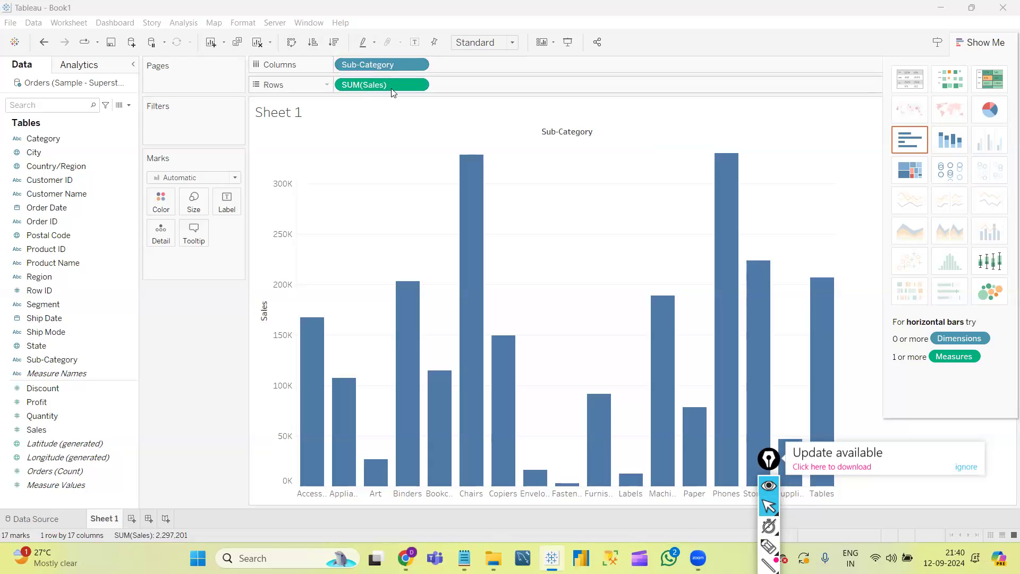
{"action": "left_click", "coordinate": [290, 46]}
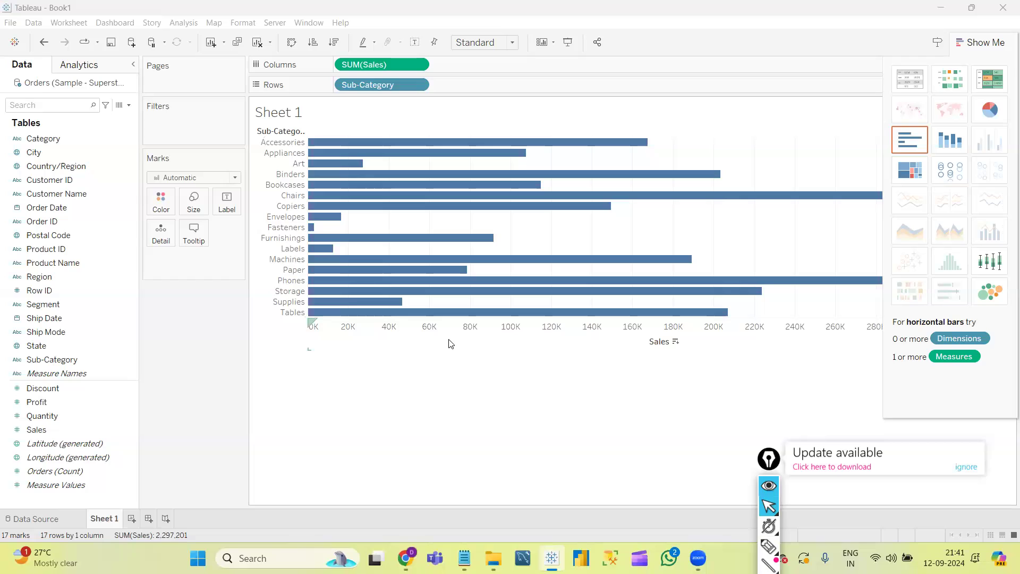
{"action": "left_click", "coordinate": [293, 42]}
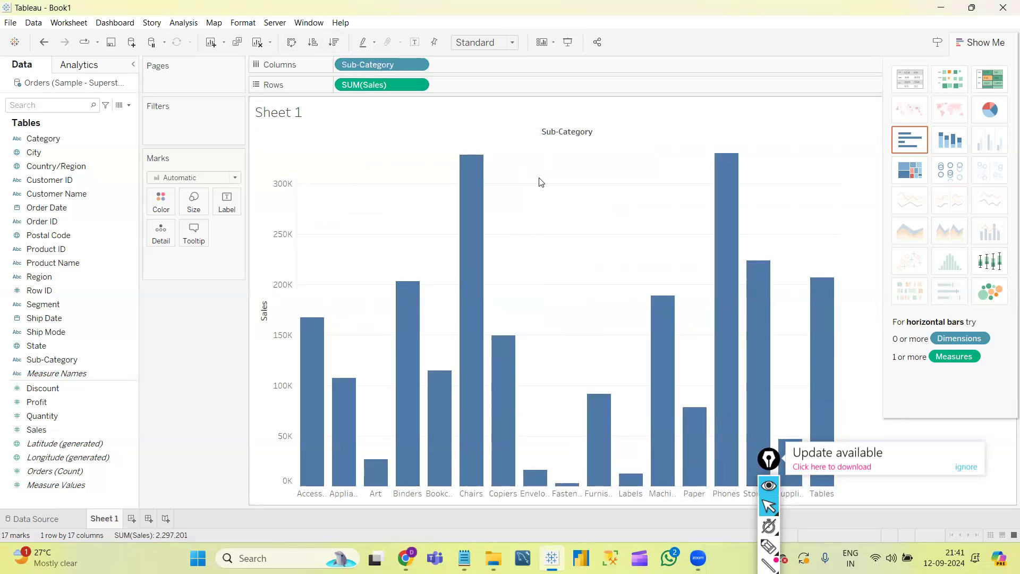
{"action": "left_click", "coordinate": [292, 44]}
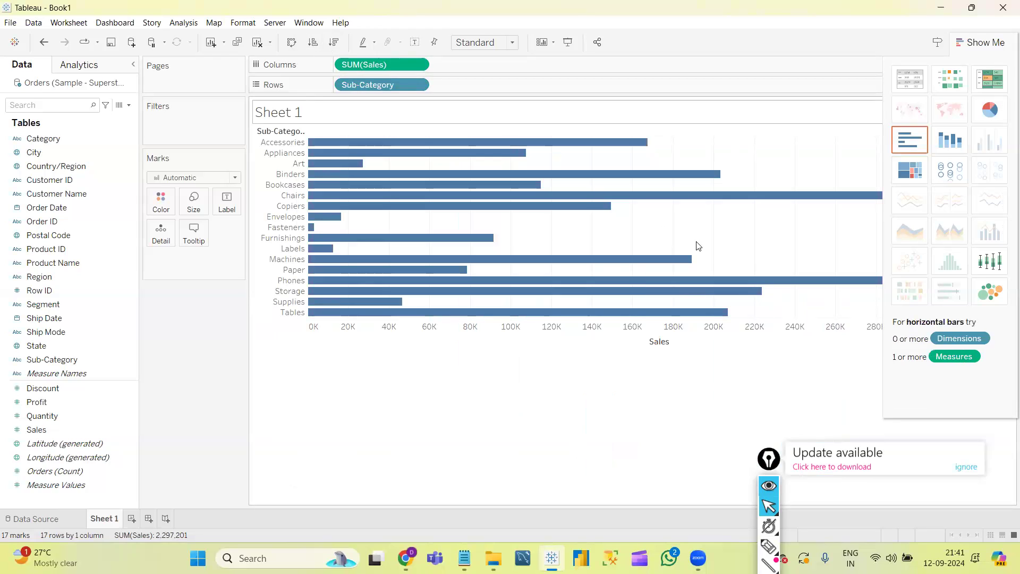
{"action": "mouse_move", "coordinate": [689, 295]}
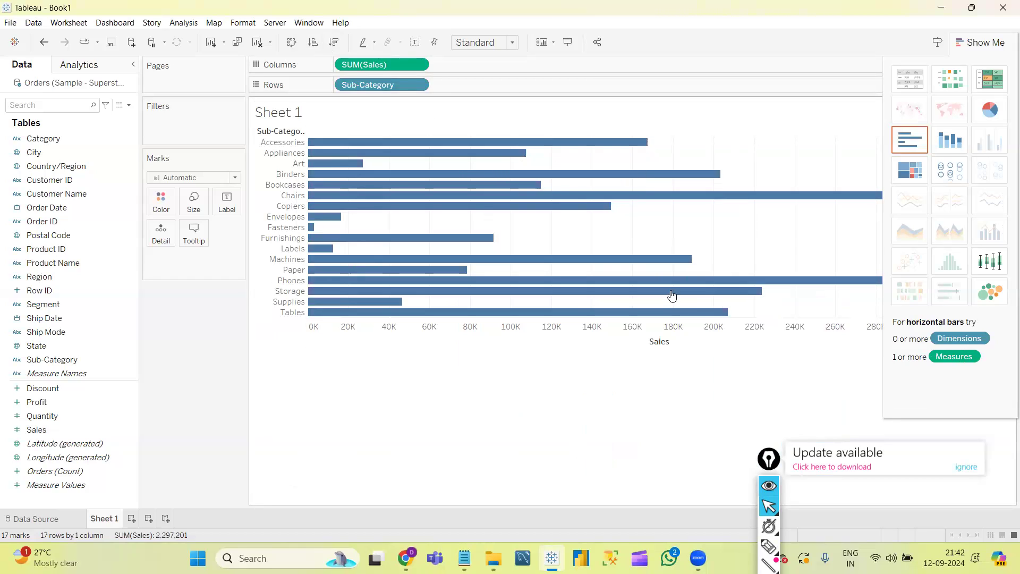
Sort the sub-category bars by Sales in ascending order and switch the sort to descending
{"action": "left_click", "coordinate": [313, 45]}
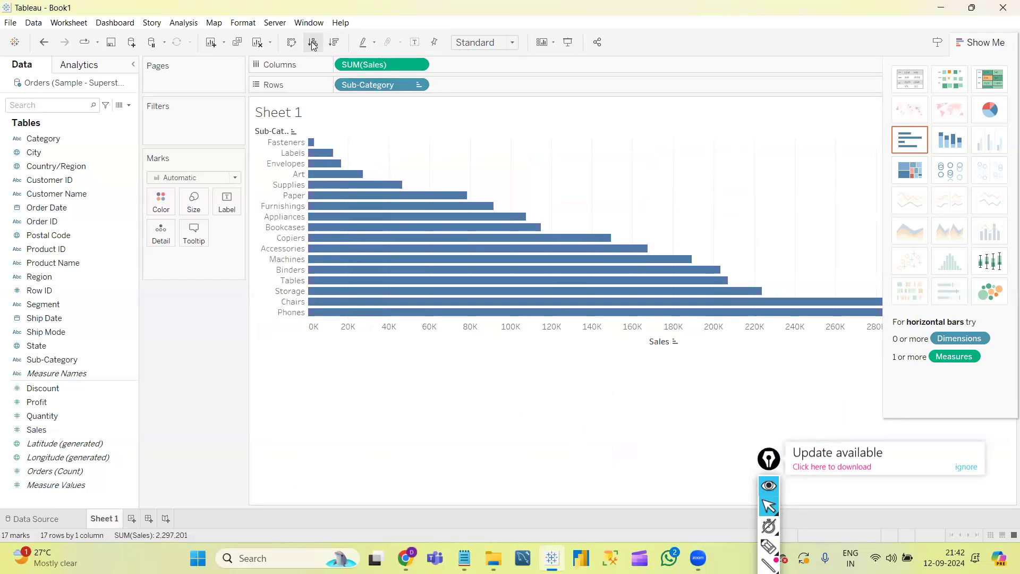
{"action": "left_click", "coordinate": [984, 46]}
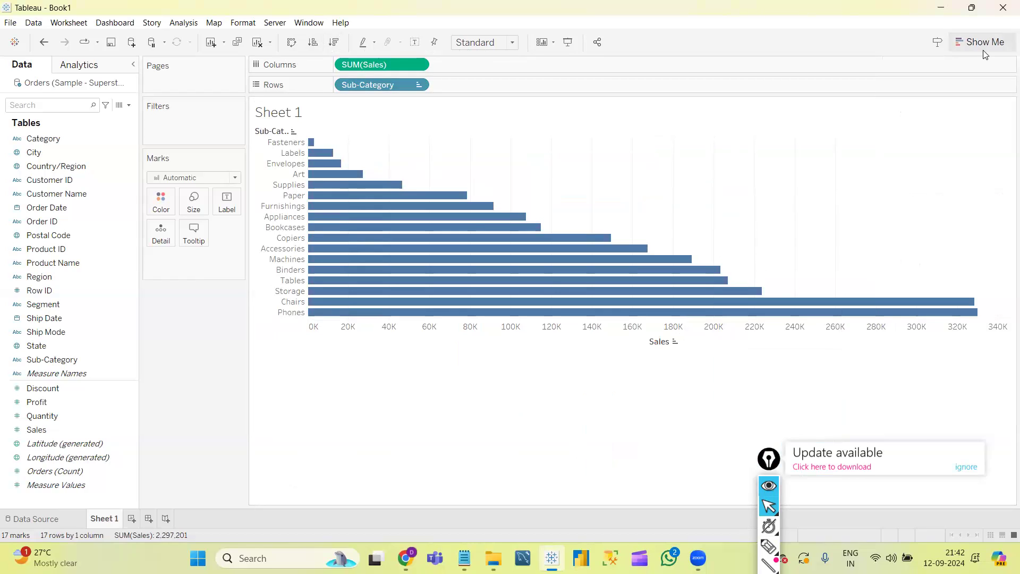
{"action": "left_click", "coordinate": [335, 47]}
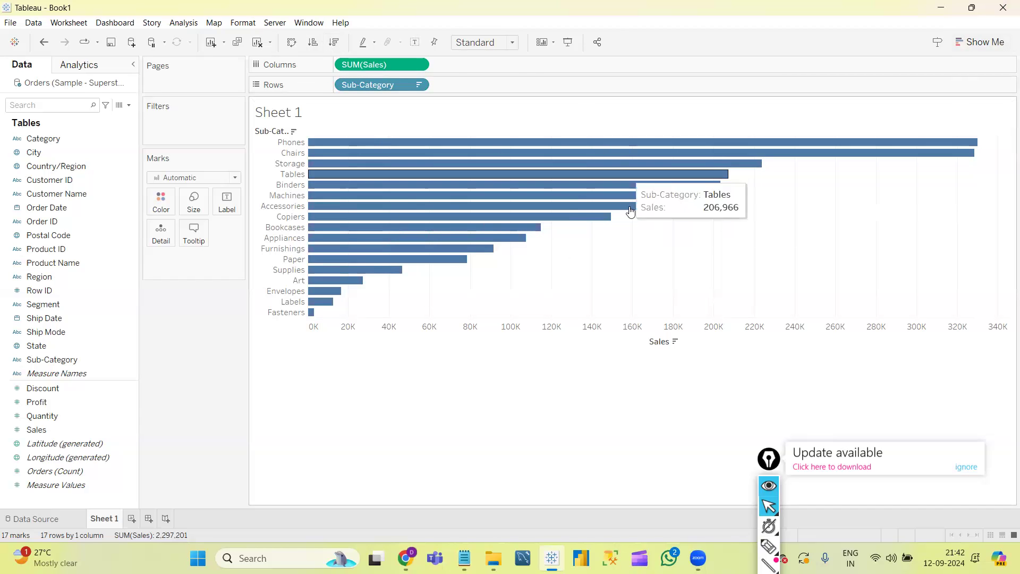
{"action": "left_click", "coordinate": [975, 45]}
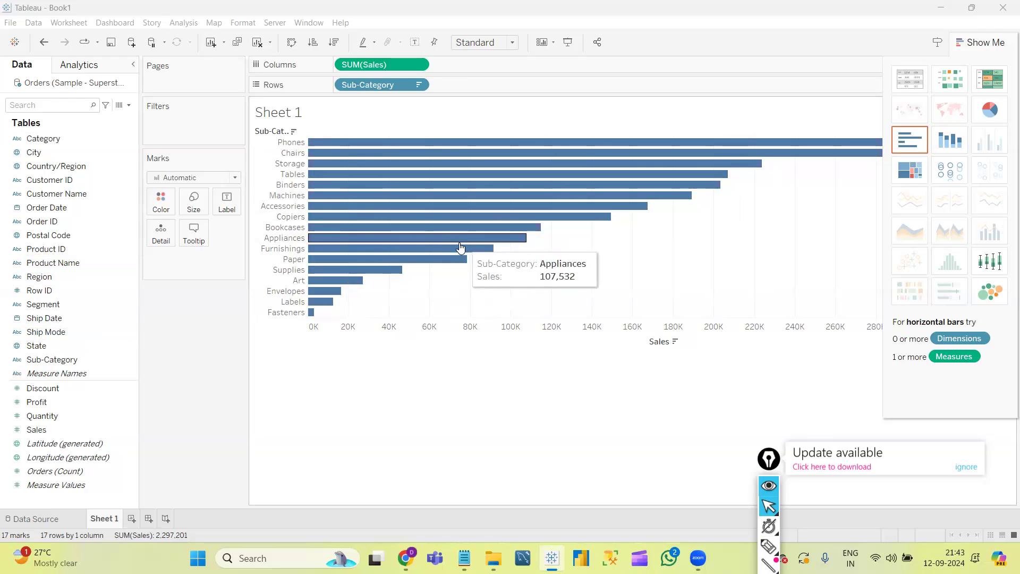
Color the bars by Sub-Category so each sub-category has its own color, and bring the color legend into view
{"action": "left_click", "coordinate": [48, 364]}
{"action": "left_click_drag", "start_coordinate": [48, 366], "coordinate": [163, 206]}
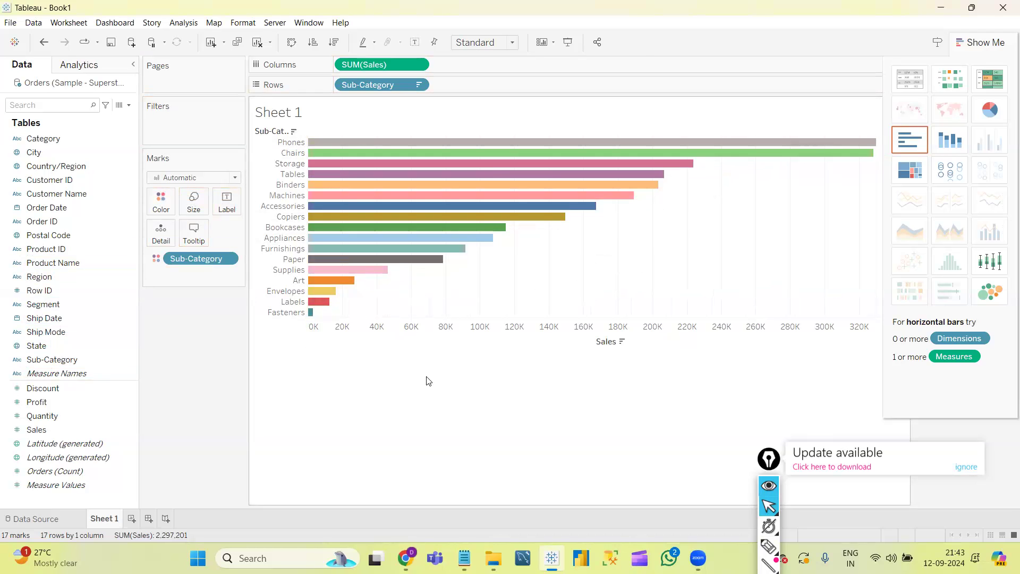
{"action": "left_click", "coordinate": [991, 46]}
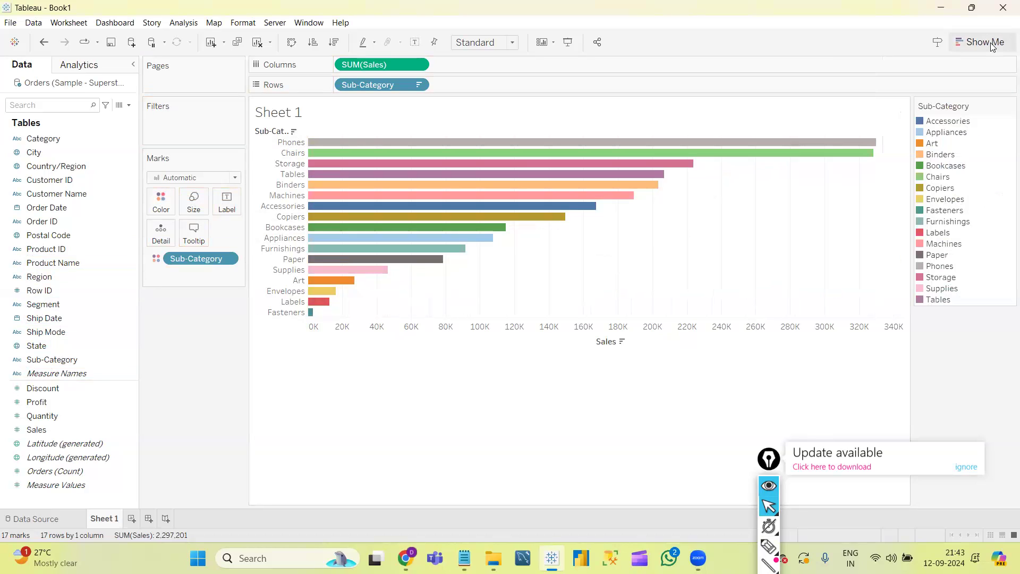
{"action": "left_click", "coordinate": [981, 43]}
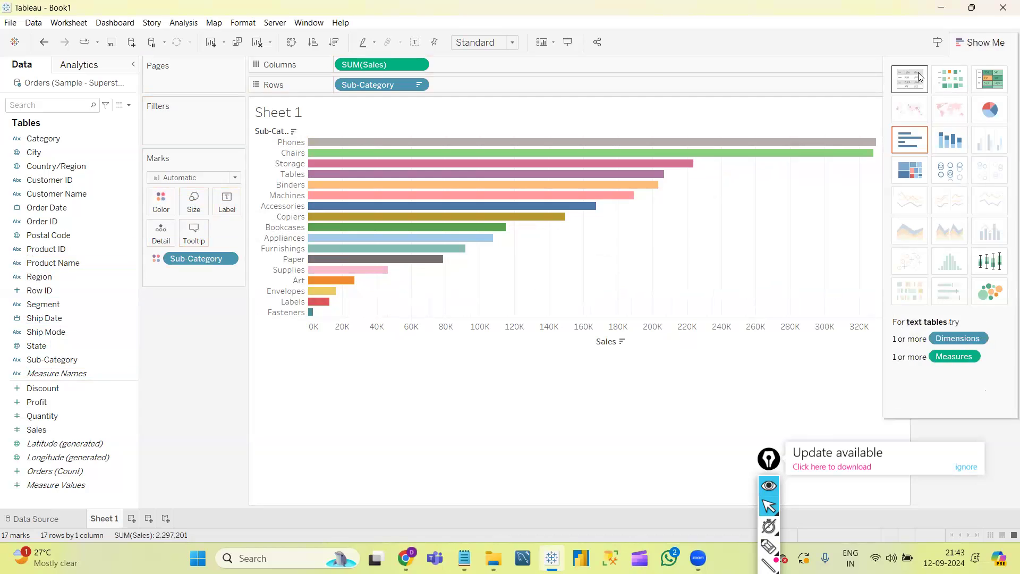
{"action": "left_click", "coordinate": [975, 44]}
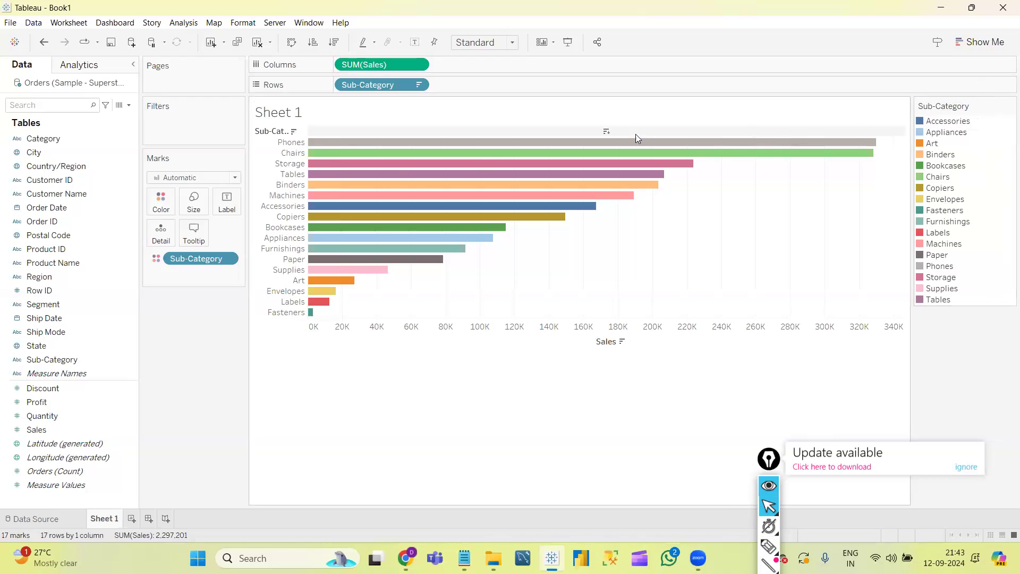
{"action": "mouse_move", "coordinate": [480, 204]}
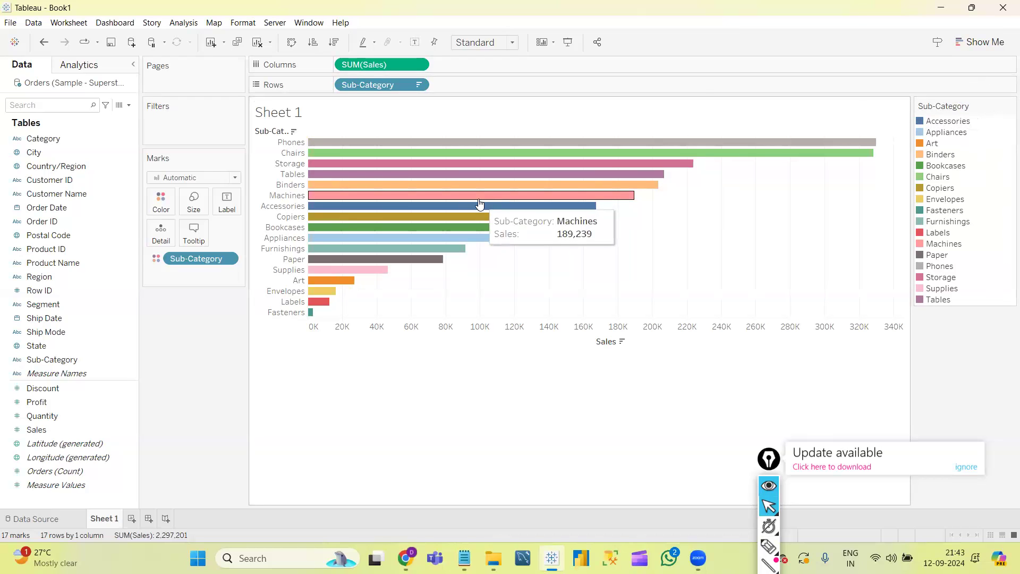
{"action": "mouse_move", "coordinate": [453, 145]}
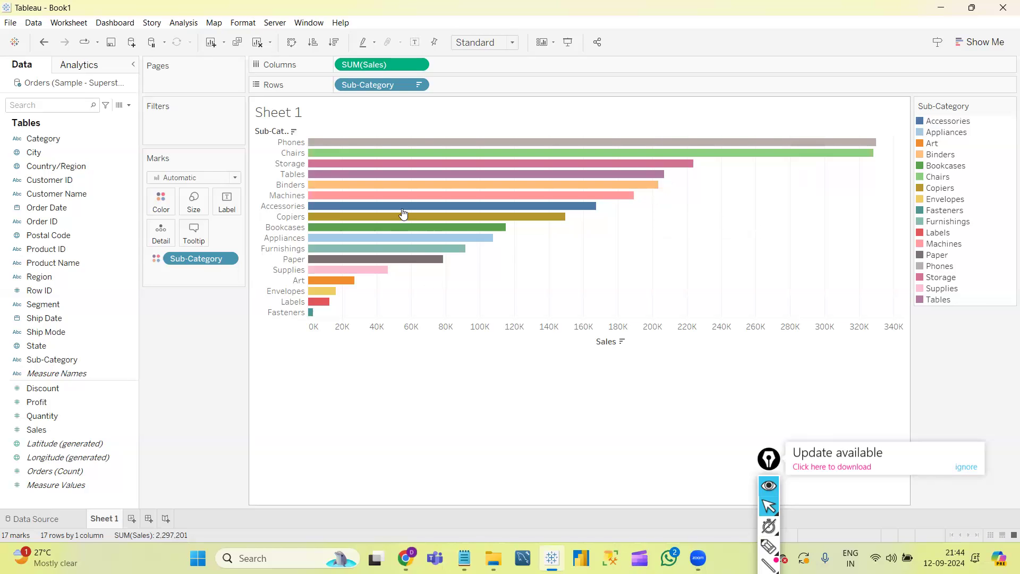
Turn on mark labels to show the sales values on the sub-category bars
{"action": "left_click", "coordinate": [415, 44]}
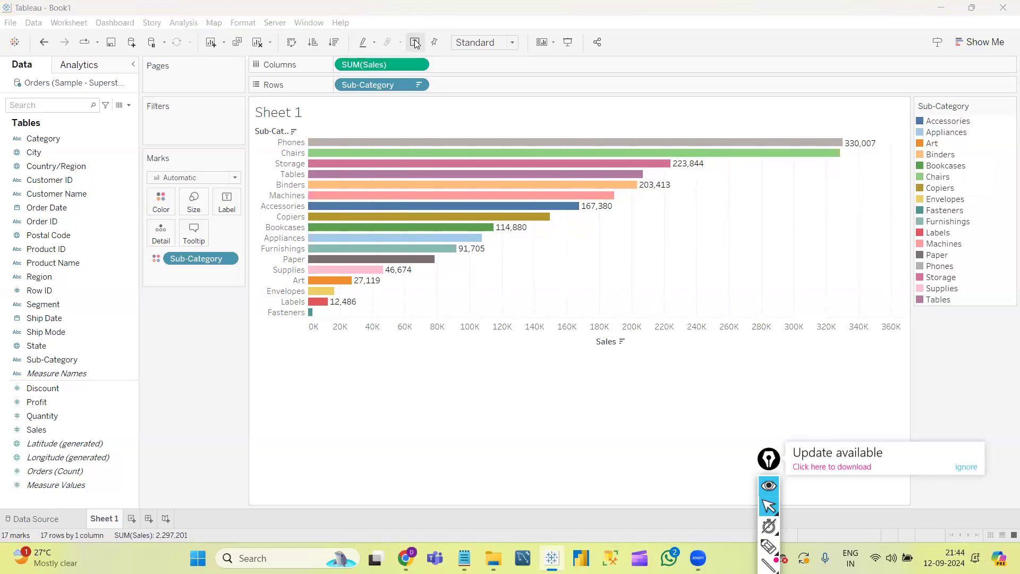
{"action": "left_click", "coordinate": [226, 203]}
{"action": "left_click", "coordinate": [227, 204]}
{"action": "left_click", "coordinate": [227, 204]}
{"action": "left_click", "coordinate": [227, 204]}
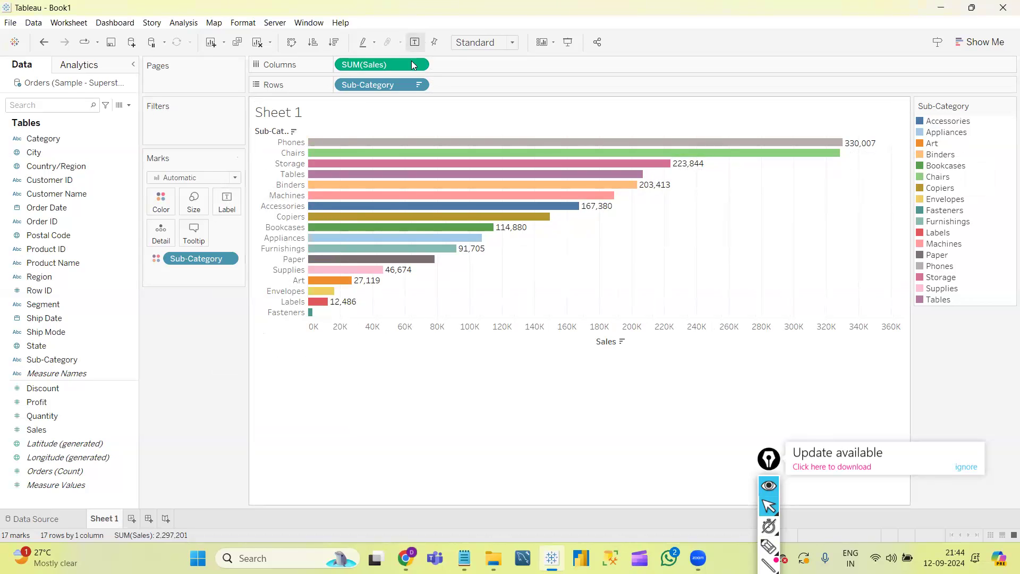
{"action": "left_click", "coordinate": [416, 46]}
{"action": "left_click", "coordinate": [416, 45]}
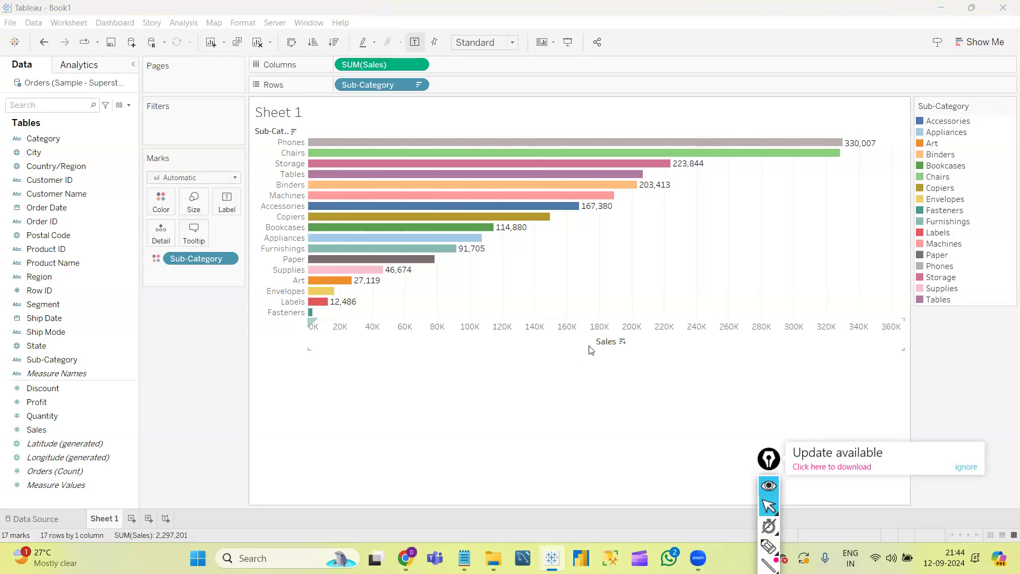
Rename Sheet 1 as "Subcategory Wise Sales"
{"action": "left_click", "coordinate": [993, 44]}
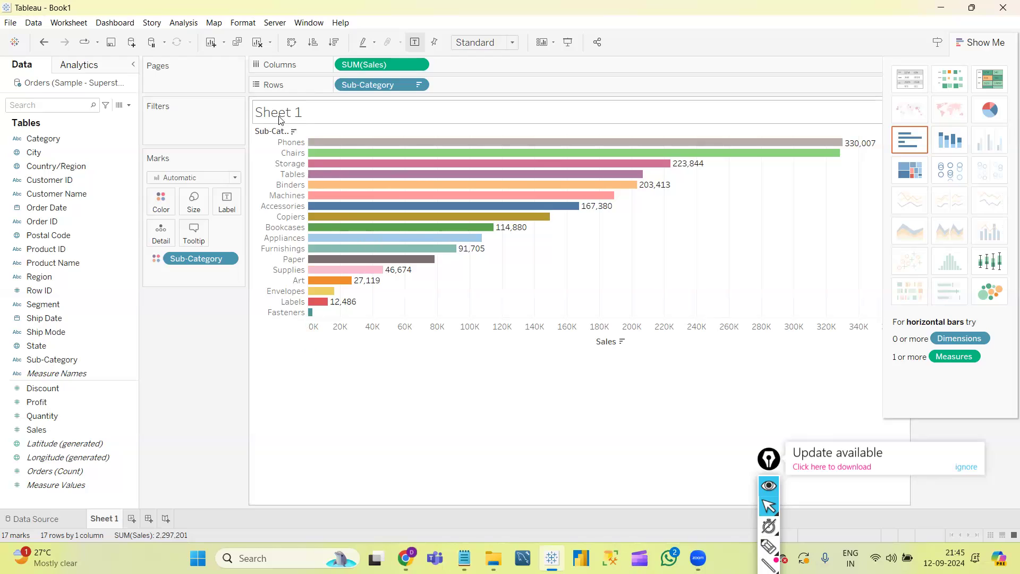
{"action": "double_click", "coordinate": [103, 519]}
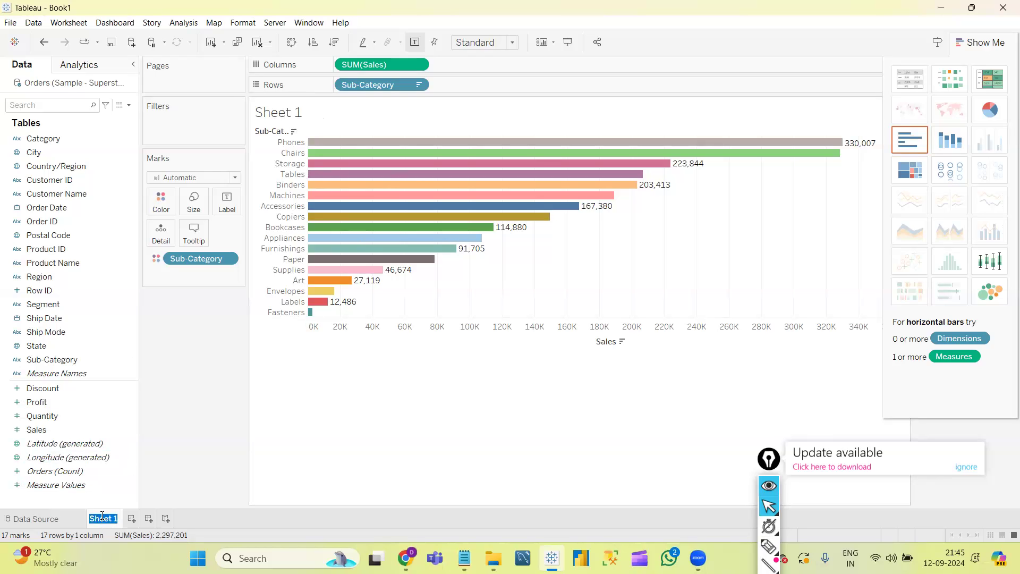
{"action": "key", "text": "BackSpace"}
{"action": "type", "text": "Subcategor"}
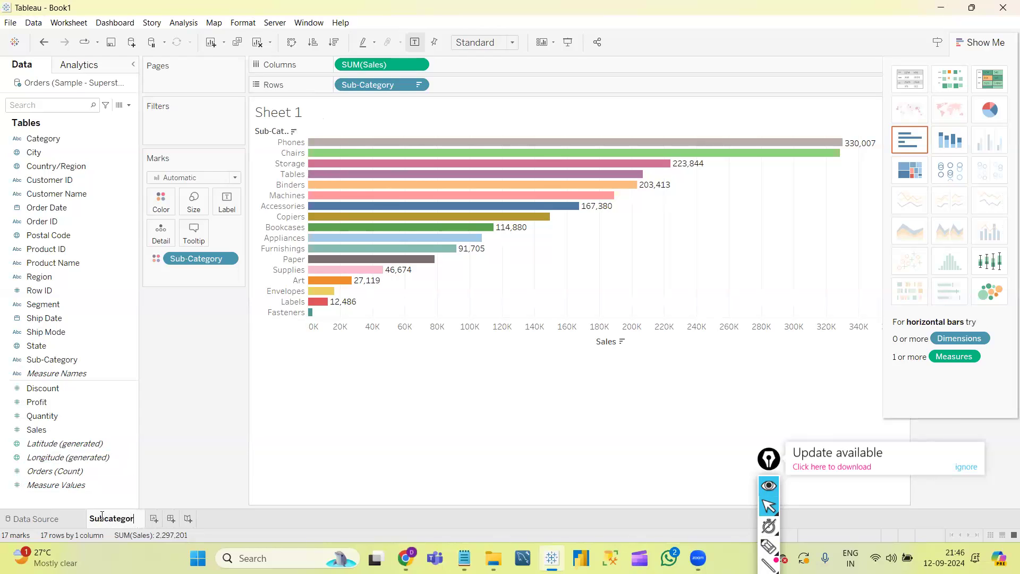
{"action": "type", "text": "y Wise "}
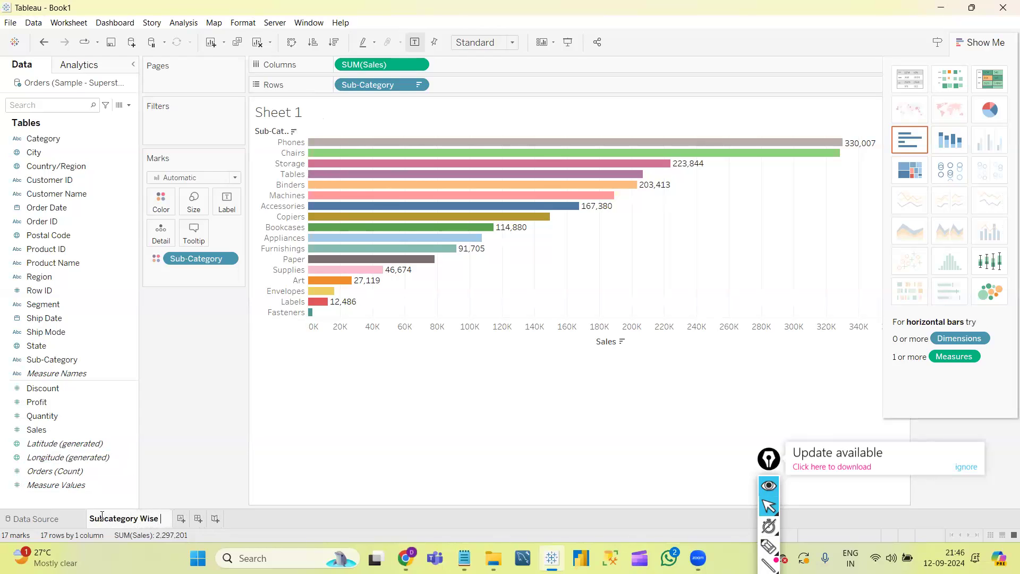
{"action": "type", "text": "Sales"}
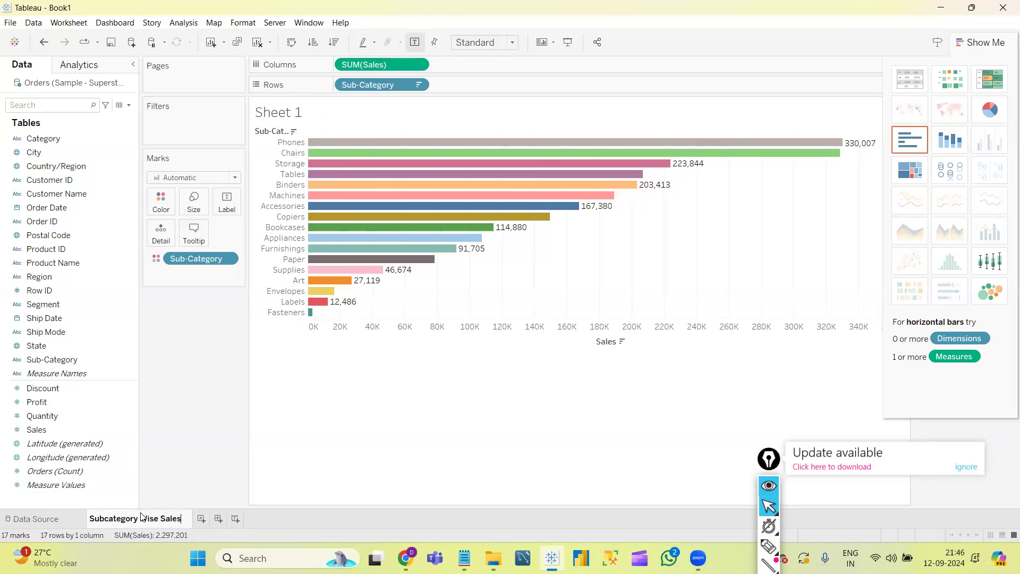
{"action": "left_click", "coordinate": [199, 425]}
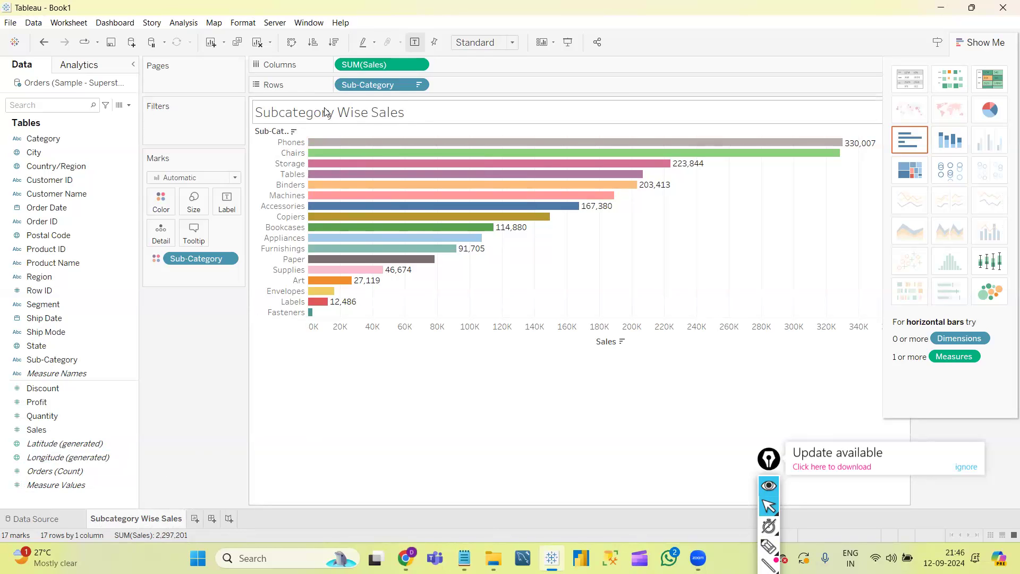
Format the worksheet title's sheet-name text as bold and red
{"action": "double_click", "coordinate": [410, 123]}
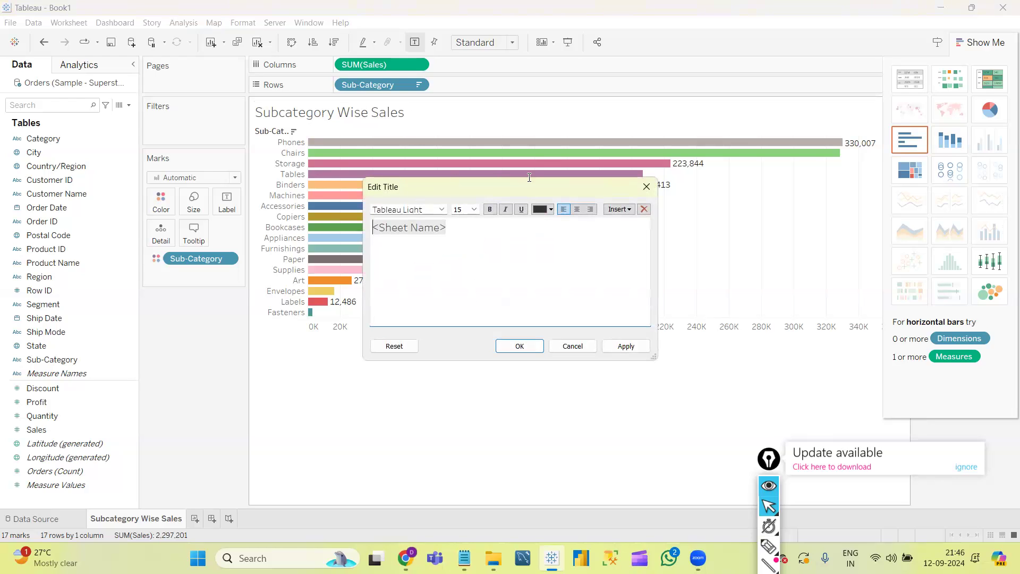
{"action": "left_click", "coordinate": [646, 187]}
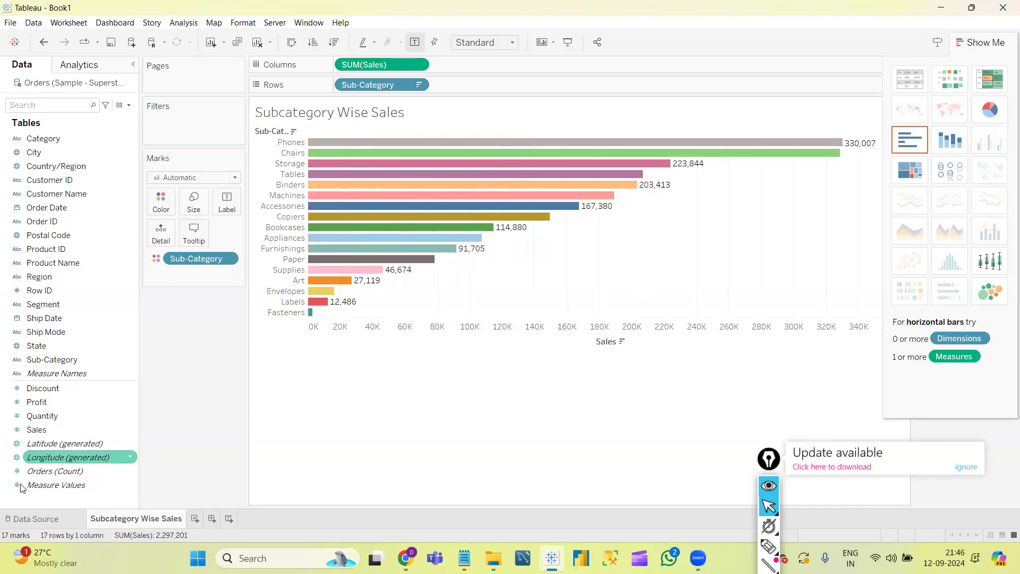
{"action": "double_click", "coordinate": [422, 120]}
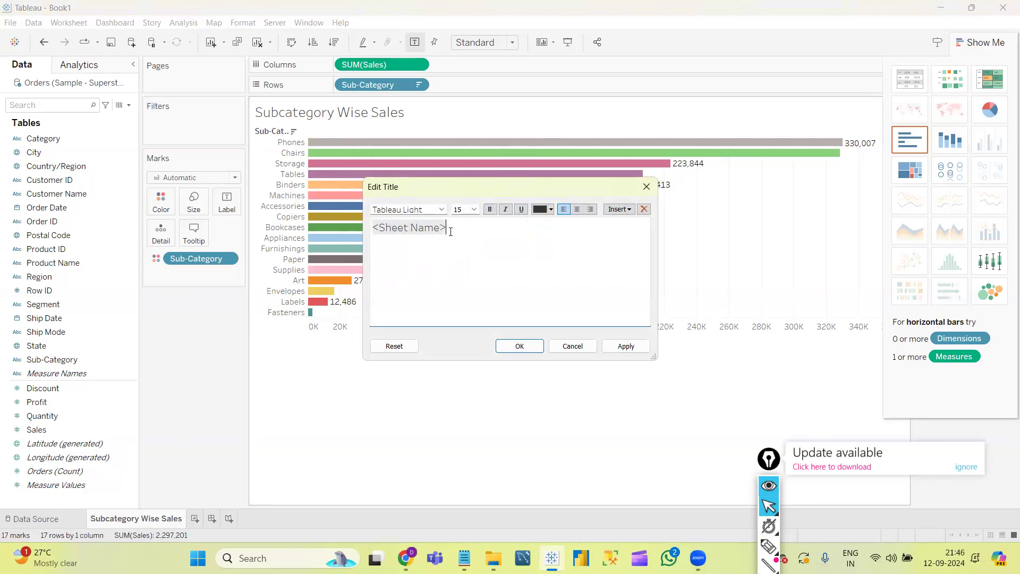
{"action": "left_click_drag", "start_coordinate": [451, 231], "coordinate": [355, 229]}
{"action": "left_click", "coordinate": [490, 210]}
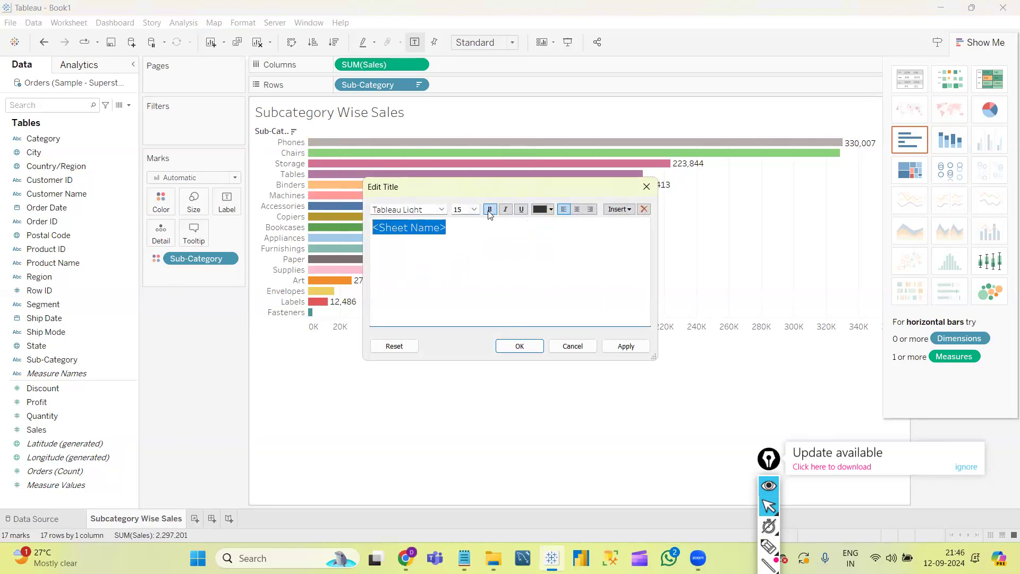
{"action": "left_click", "coordinate": [551, 209]}
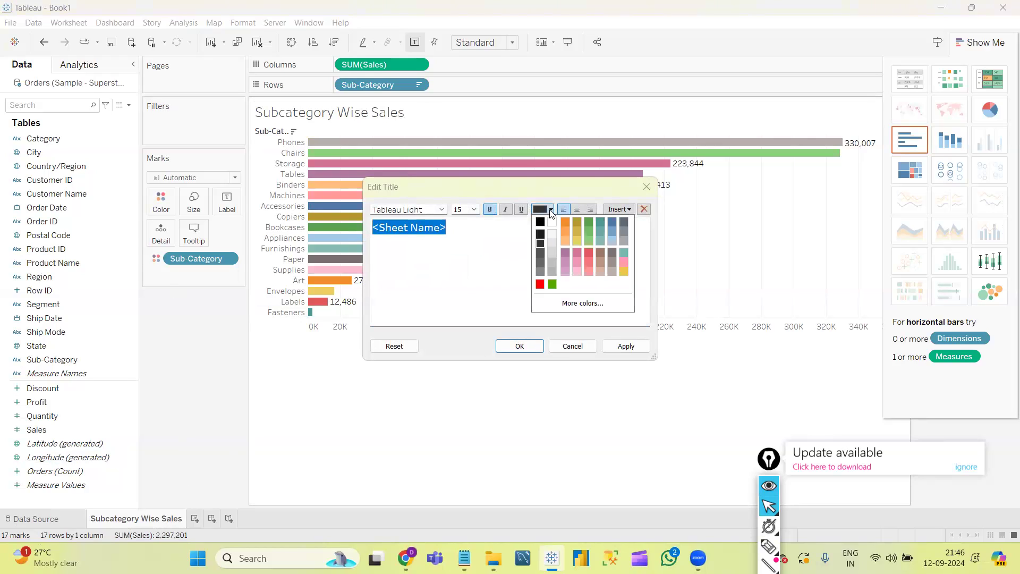
{"action": "left_click", "coordinate": [541, 285]}
{"action": "left_click", "coordinate": [518, 345]}
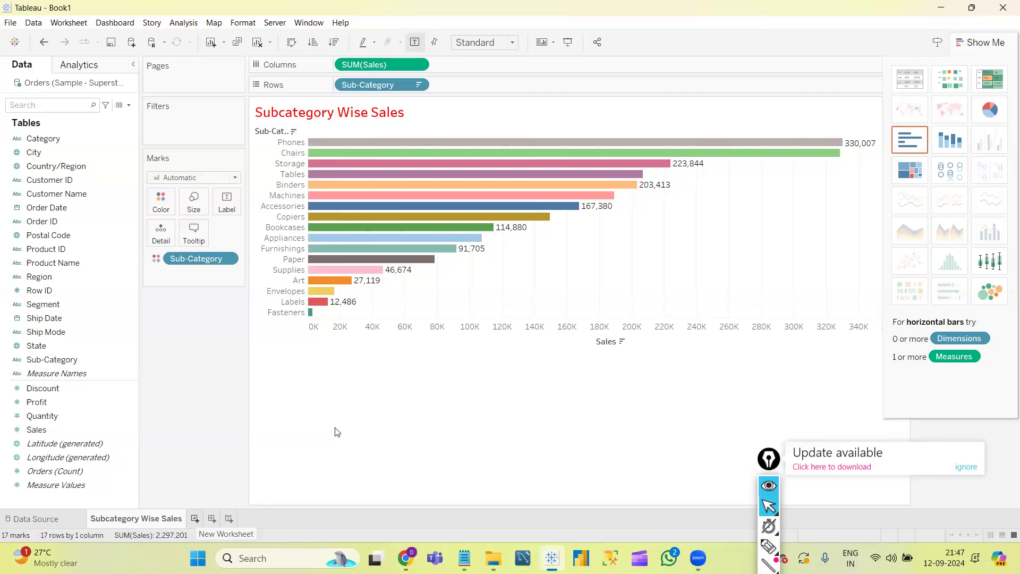
Add a new worksheet and switch between it and the Subcategory Wise Sales sheet, ending on the blank sheet
{"action": "key", "text": "ctrl+m"}
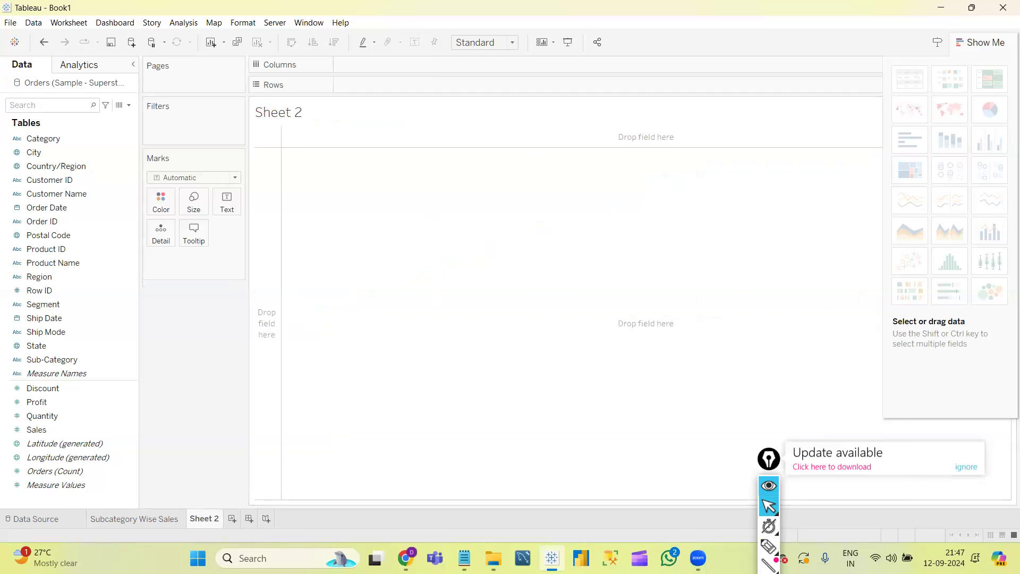
{"action": "left_click", "coordinate": [133, 519]}
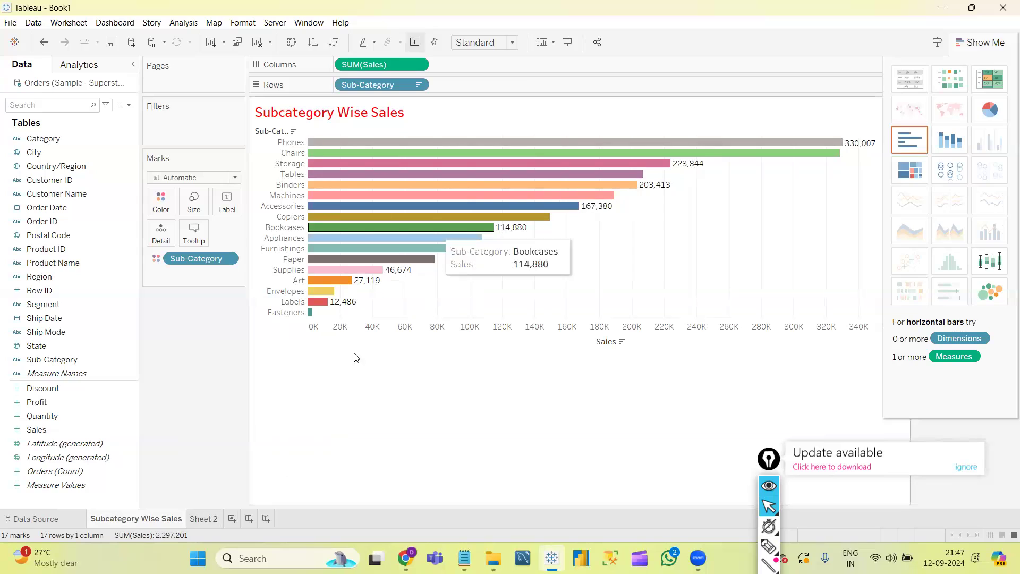
{"action": "key", "text": "ctrl+Tab"}
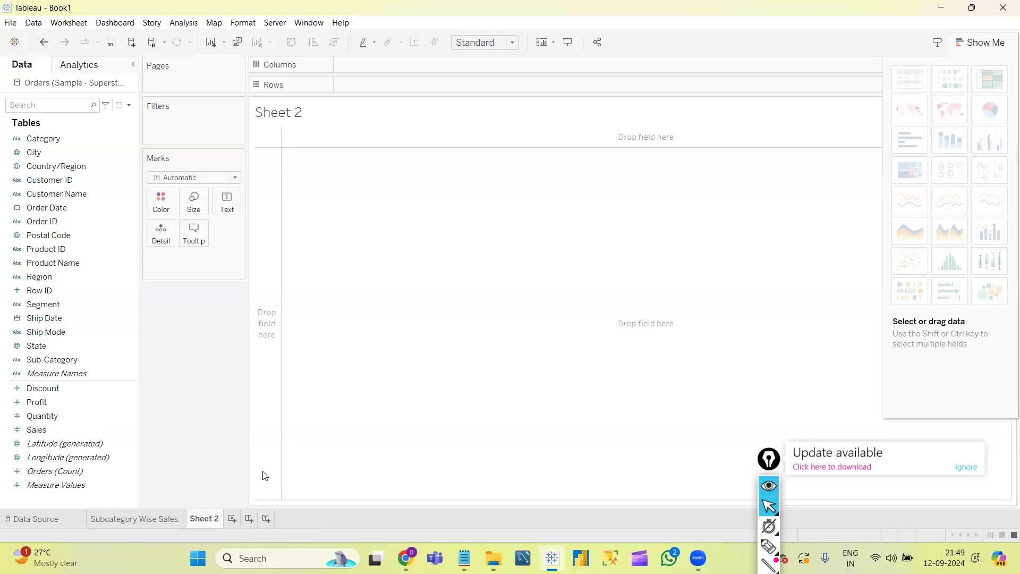
{"action": "left_click", "coordinate": [150, 523]}
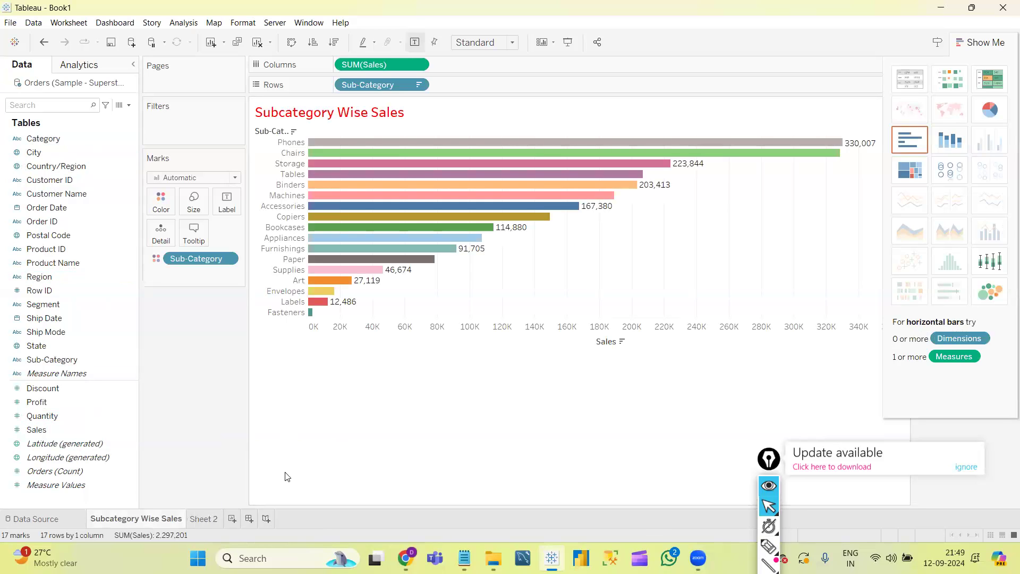
{"action": "key", "text": "ctrl+Tab"}
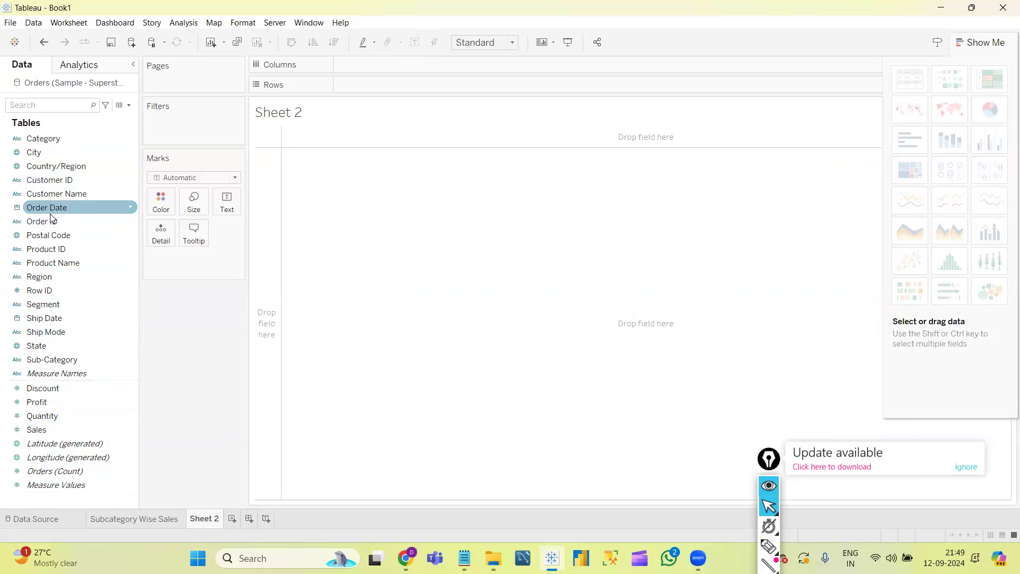
Build a text table of Sales by Category and Sub-Category on Sheet 2, and compare it with the Subcategory Wise Sales chart
{"action": "double_click", "coordinate": [54, 138]}
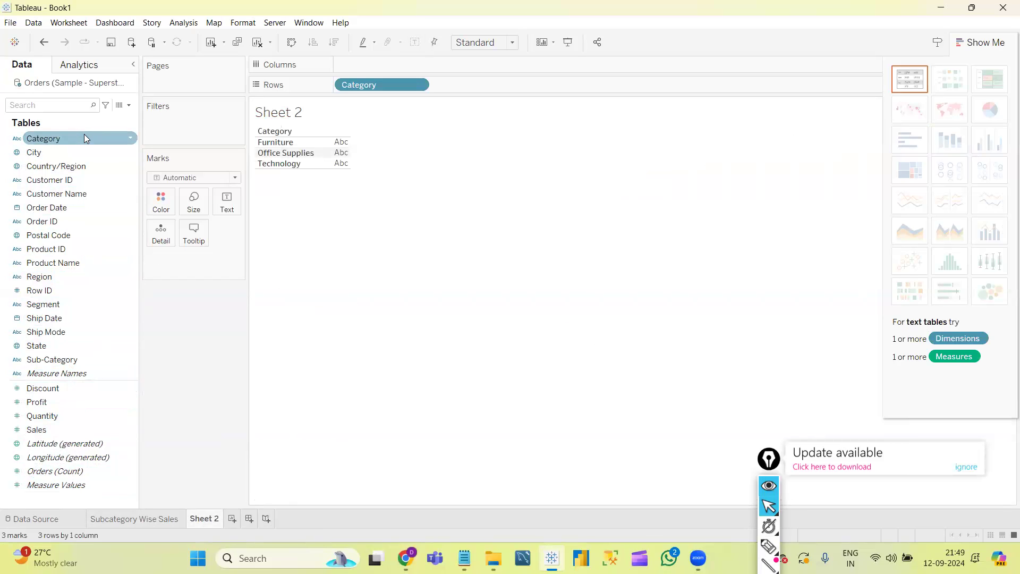
{"action": "double_click", "coordinate": [74, 360]}
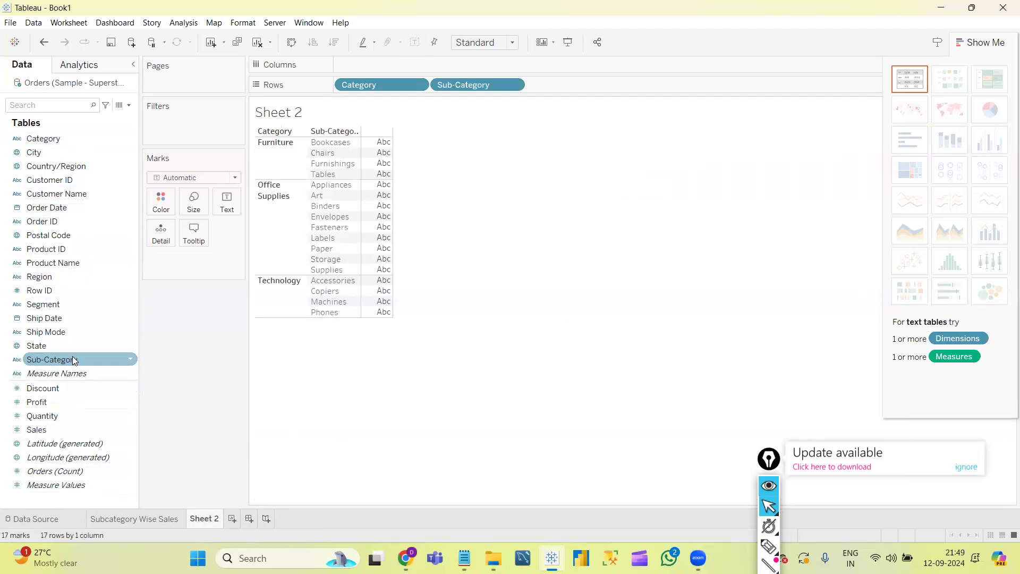
{"action": "double_click", "coordinate": [68, 431]}
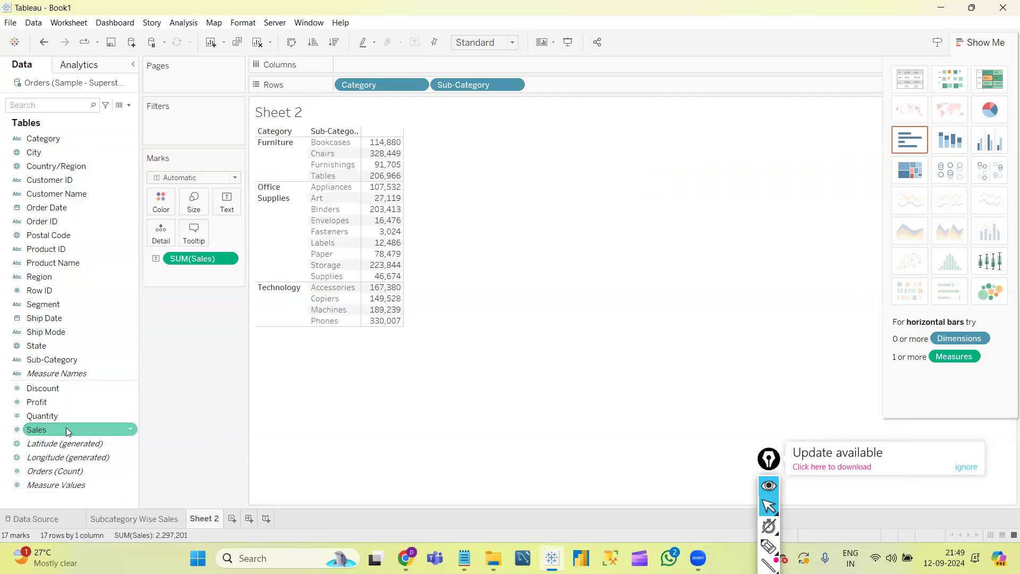
{"action": "left_click", "coordinate": [119, 520]}
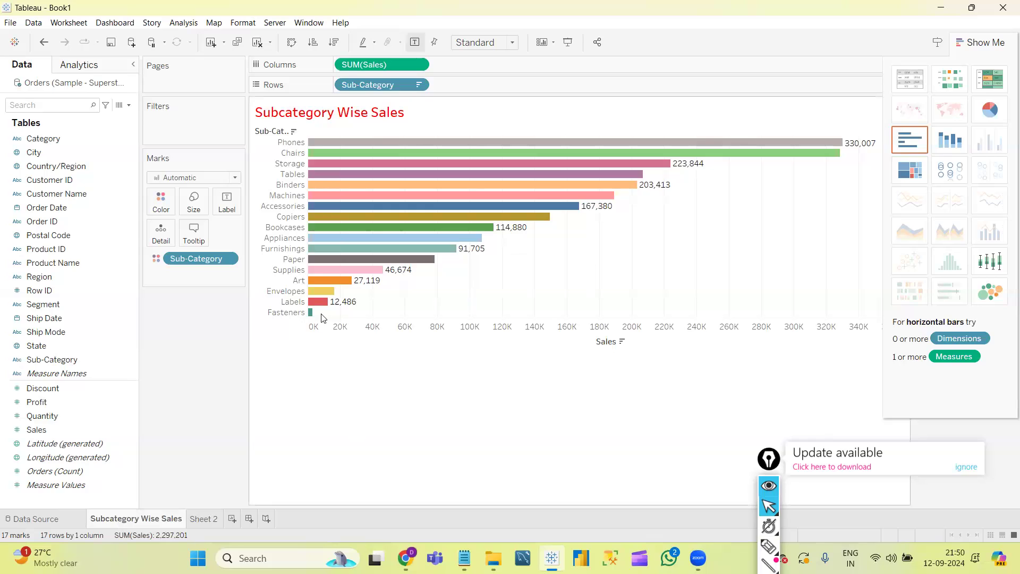
{"action": "key", "text": "ctrl+Tab"}
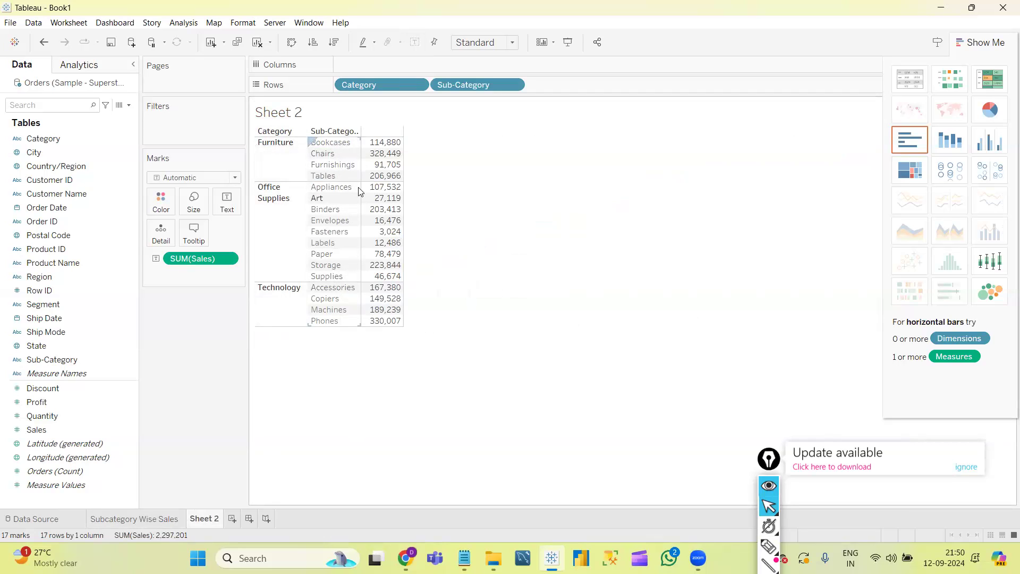
Convert the Category and Sub-Category sales table to a side-by-side bar chart and show the mark labels
{"action": "mouse_move", "coordinate": [391, 181]}
{"action": "left_click", "coordinate": [991, 143]}
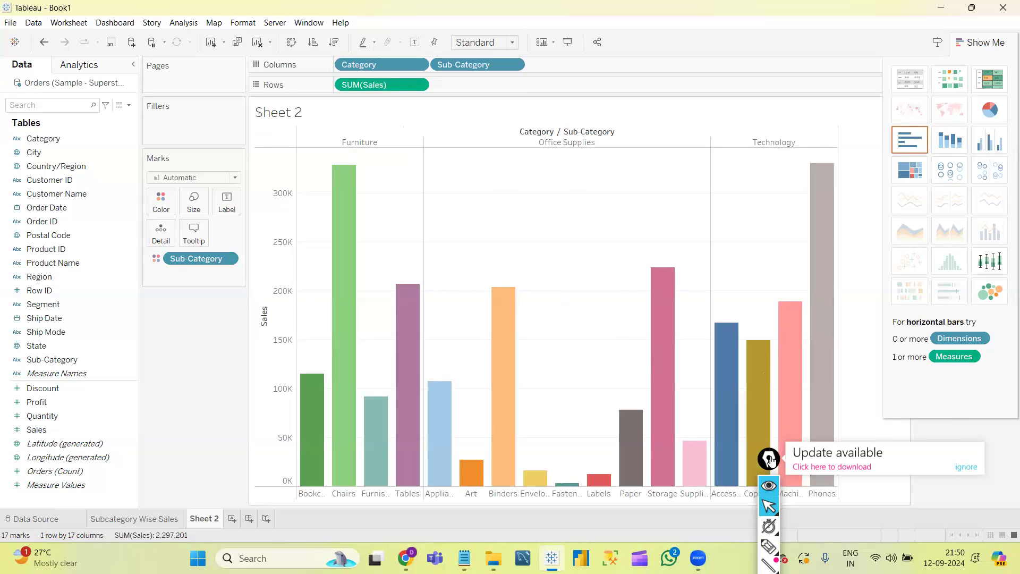
{"action": "left_click_drag", "start_coordinate": [772, 461], "coordinate": [938, 487]}
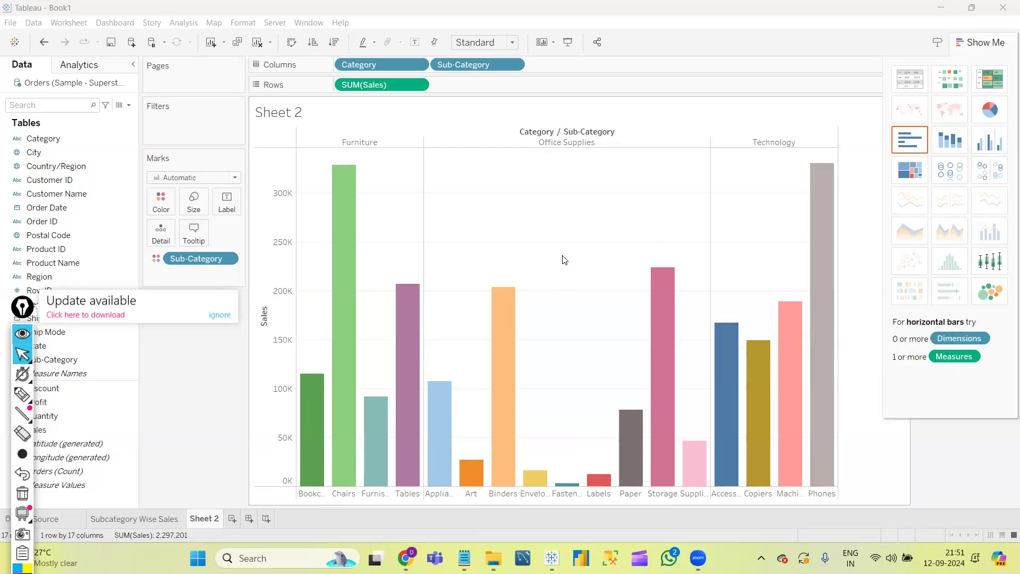
{"action": "left_click", "coordinate": [415, 42]}
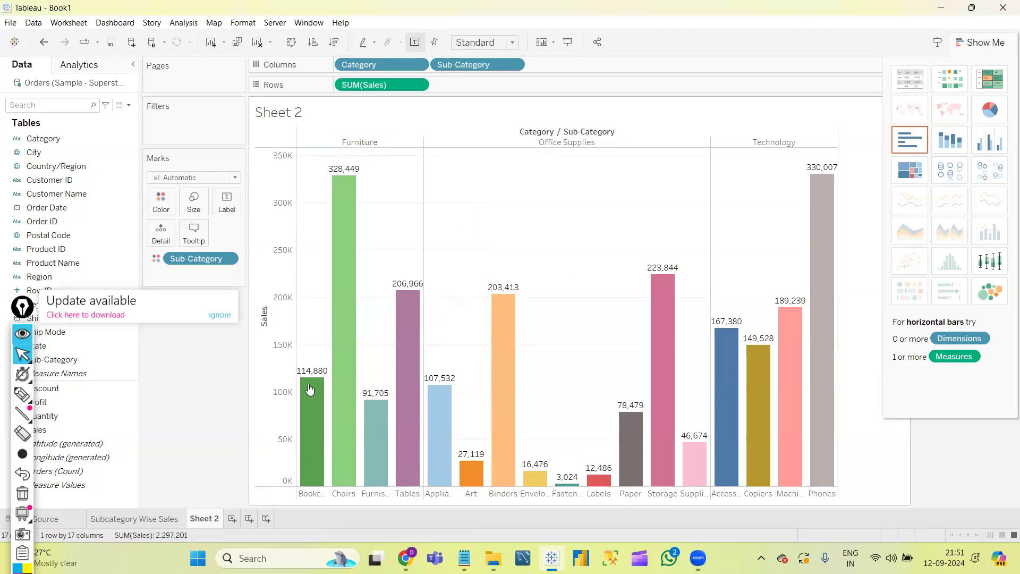
{"action": "mouse_move", "coordinate": [339, 272]}
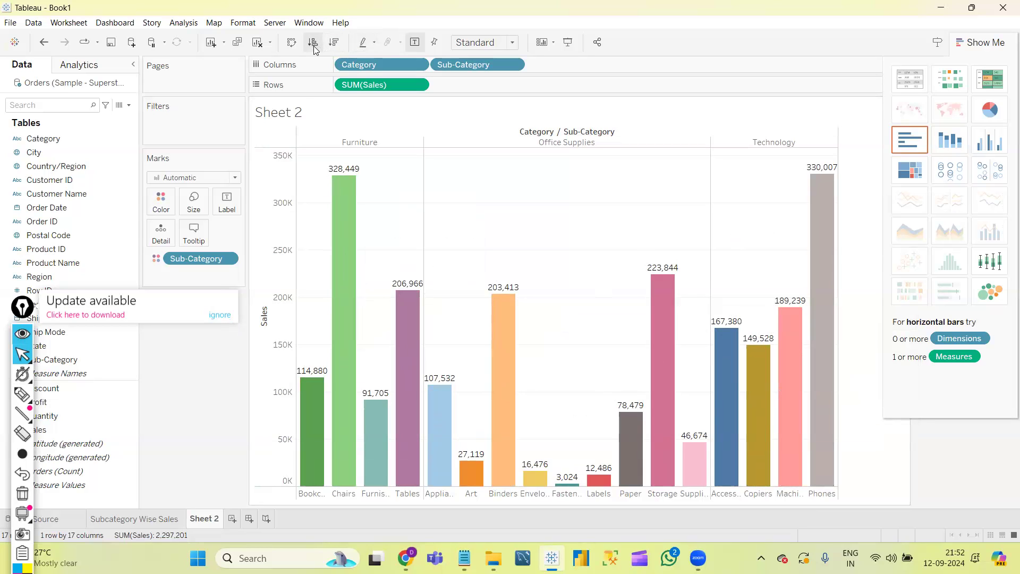
Sort the sub-category bars in descending order of Sales within each category
{"action": "left_click", "coordinate": [334, 47]}
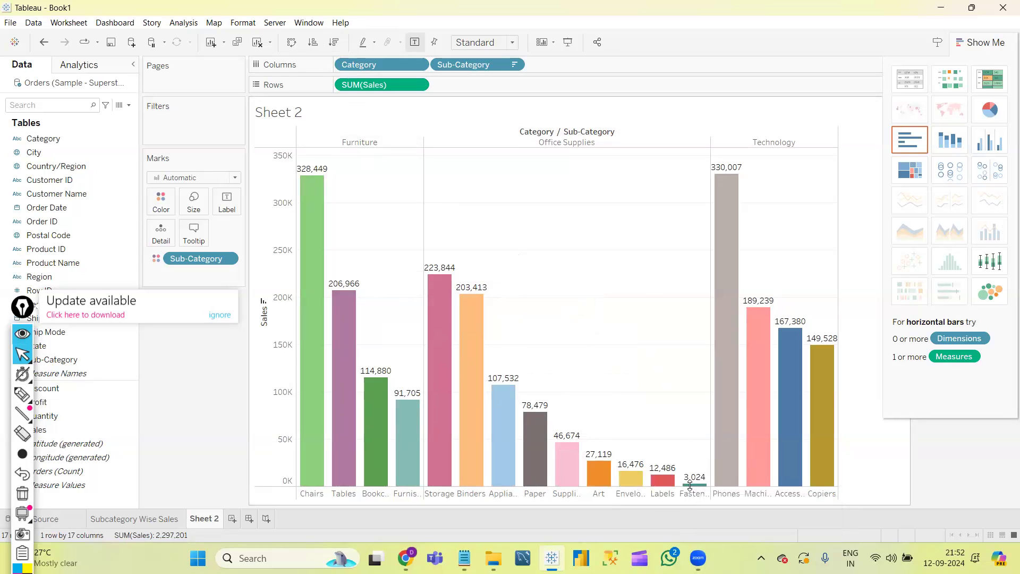
{"action": "mouse_move", "coordinate": [691, 483]}
{"action": "mouse_move", "coordinate": [464, 291]}
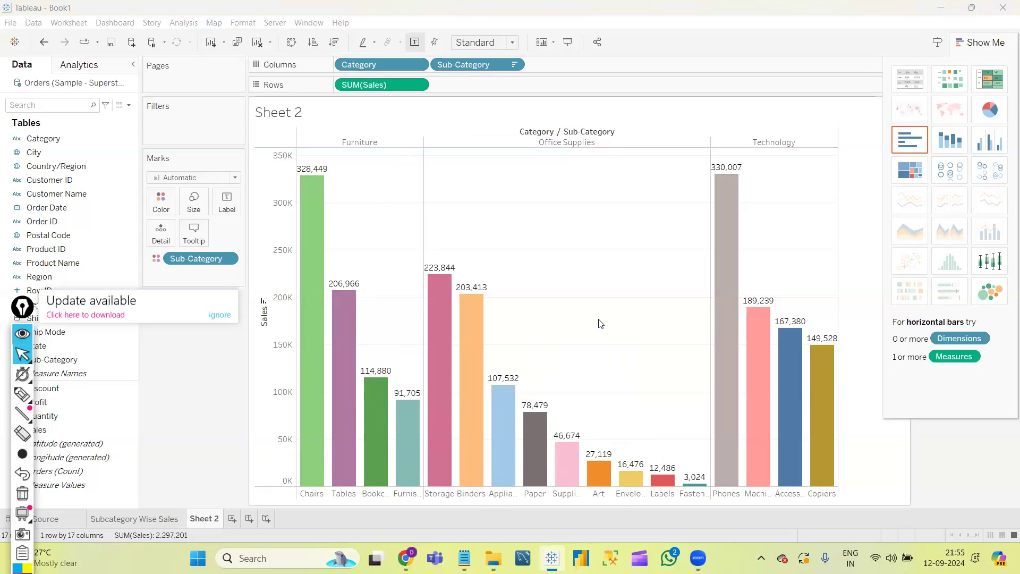
Rename Sheet 2 as "Category Wise & Sub Category Wise Sales"
{"action": "key", "text": "F2"}
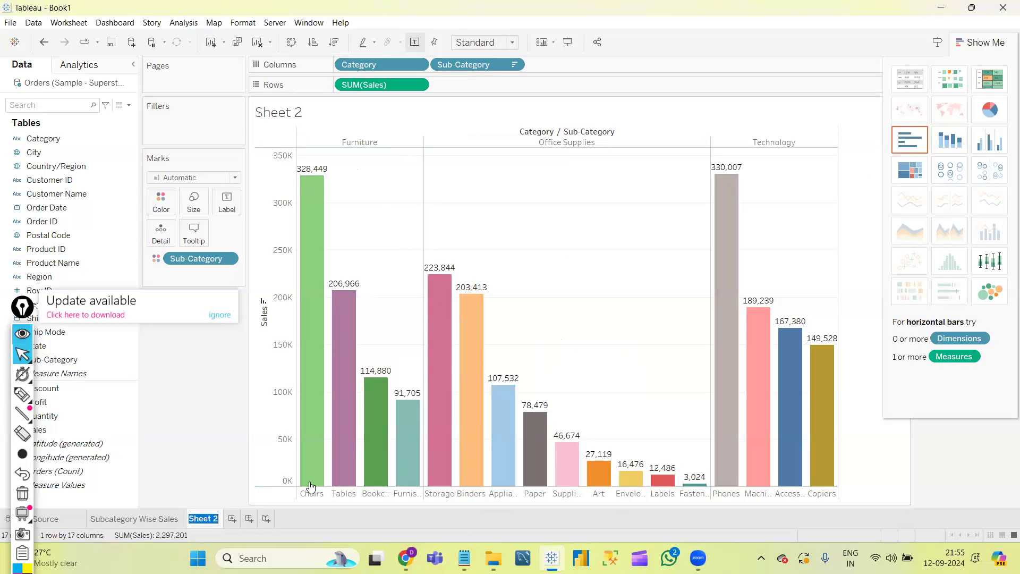
{"action": "key", "text": "BackSpace"}
{"action": "type", "text": "Category WIs"}
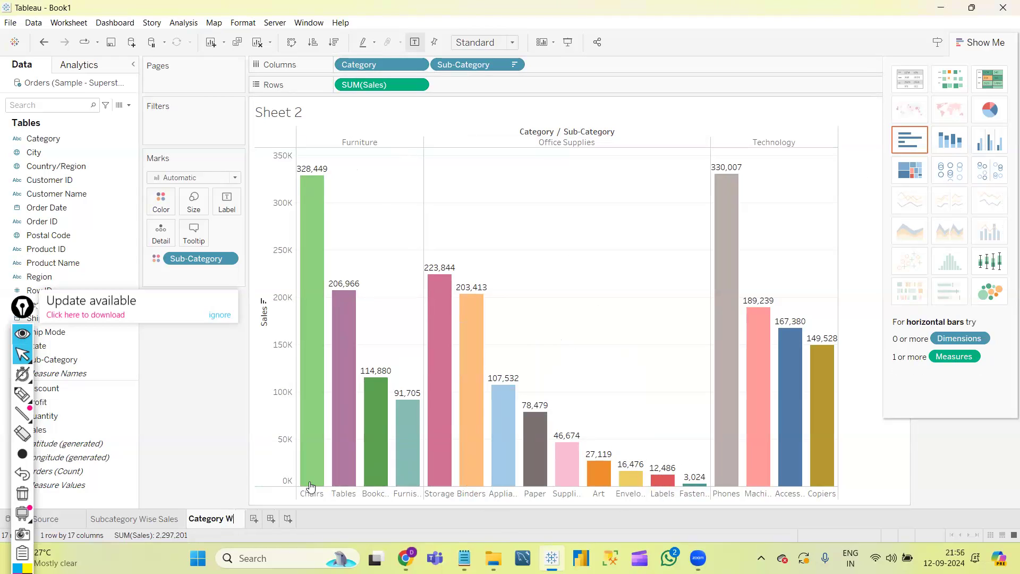
{"action": "key", "text": "BackSpace"}
{"action": "key", "text": "BackSpace"}
{"action": "type", "text": "ise & "}
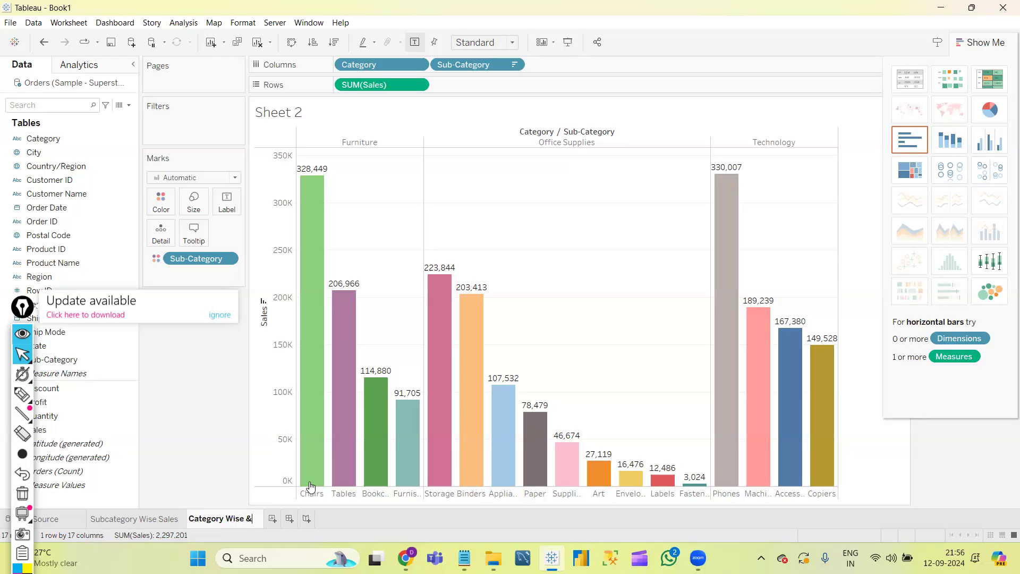
{"action": "type", "text": "Sun"}
{"action": "key", "text": "BackSpace"}
{"action": "type", "text": "b Category Wise Sales"}
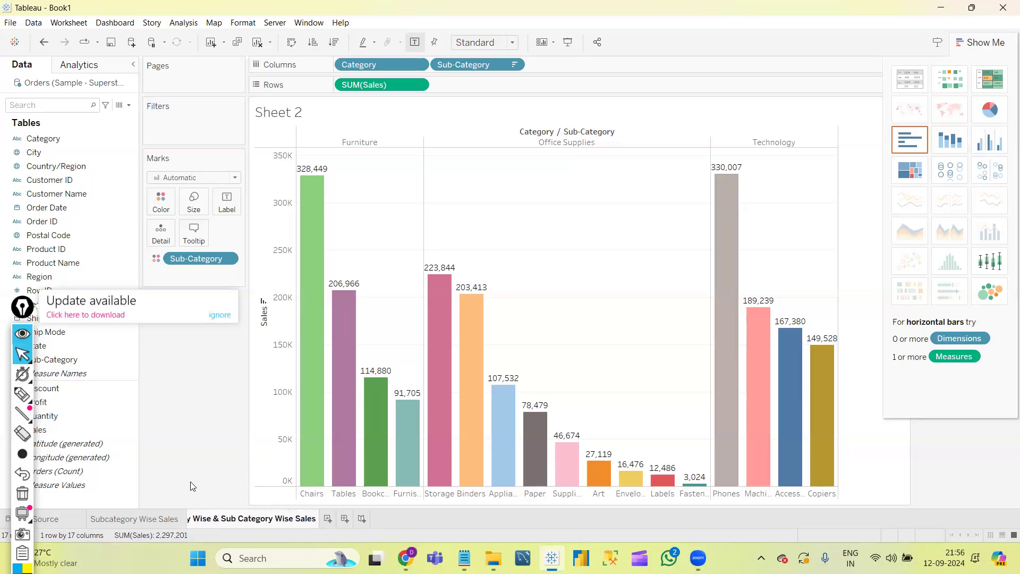
{"action": "key", "text": "Return"}
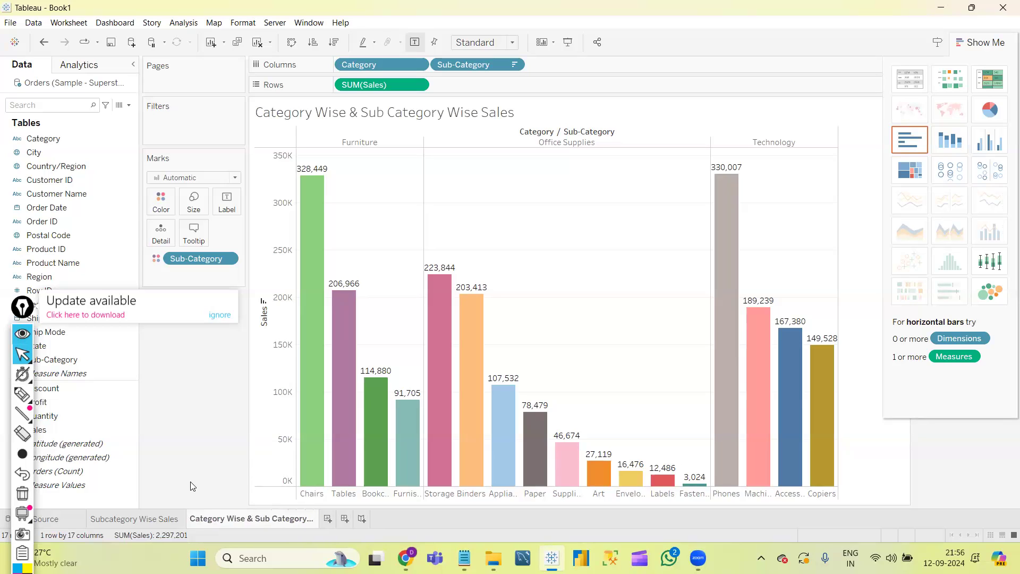
Format the worksheet title's sheet-name text in Tableau Bold, size 18, bold and red
{"action": "left_click", "coordinate": [371, 118]}
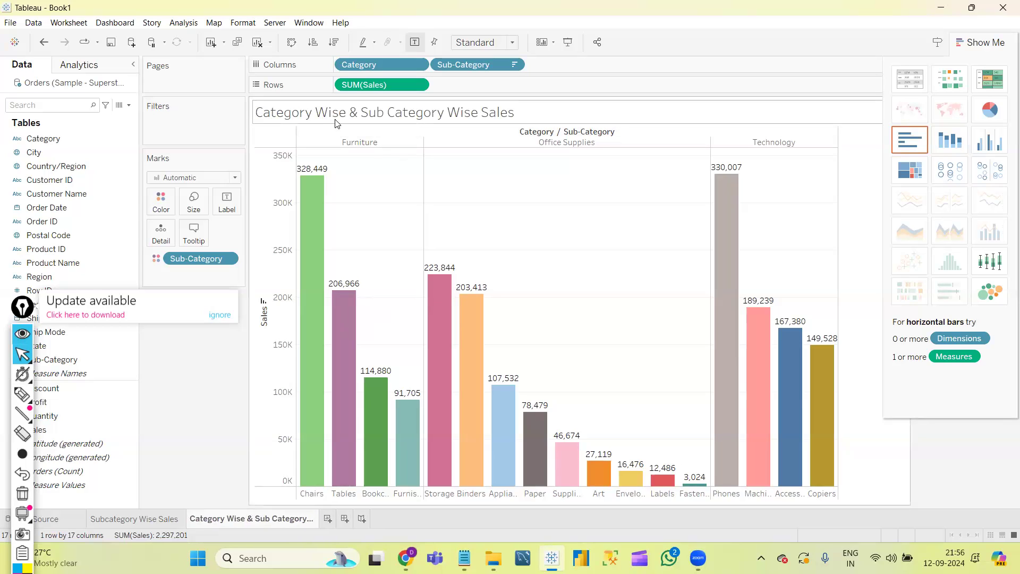
{"action": "double_click", "coordinate": [419, 115]}
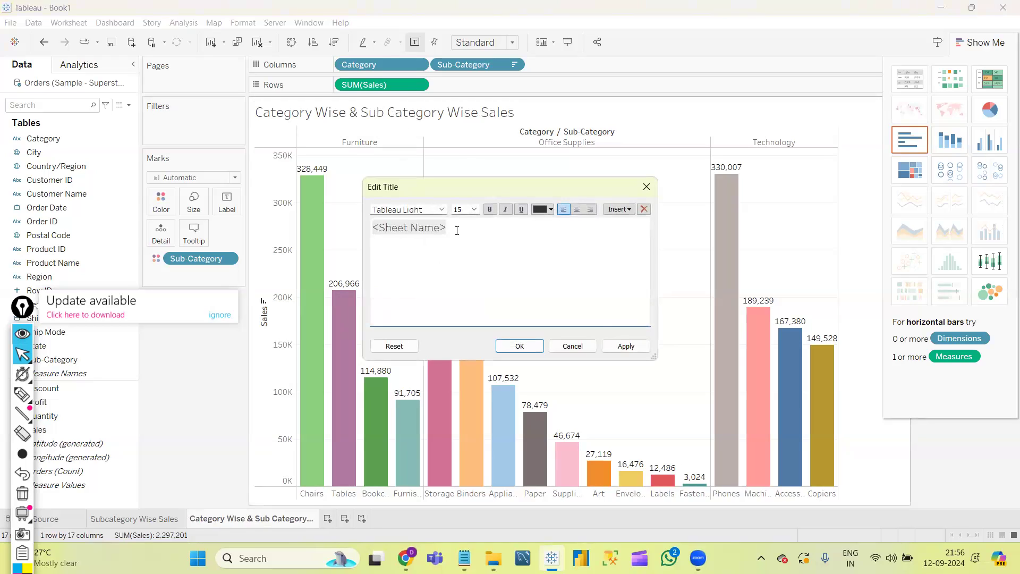
{"action": "left_click_drag", "start_coordinate": [453, 228], "coordinate": [369, 228]}
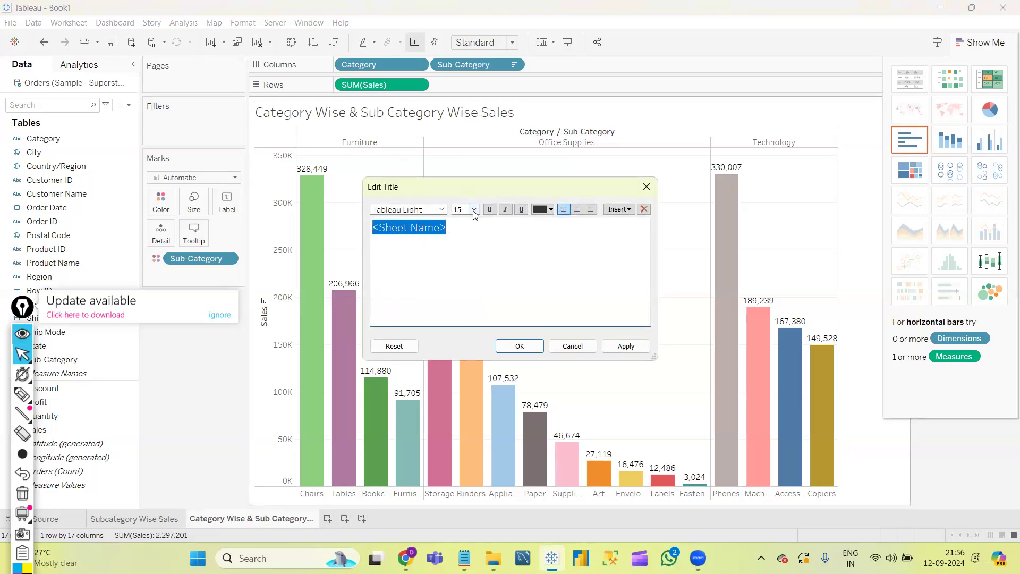
{"action": "left_click", "coordinate": [443, 210]}
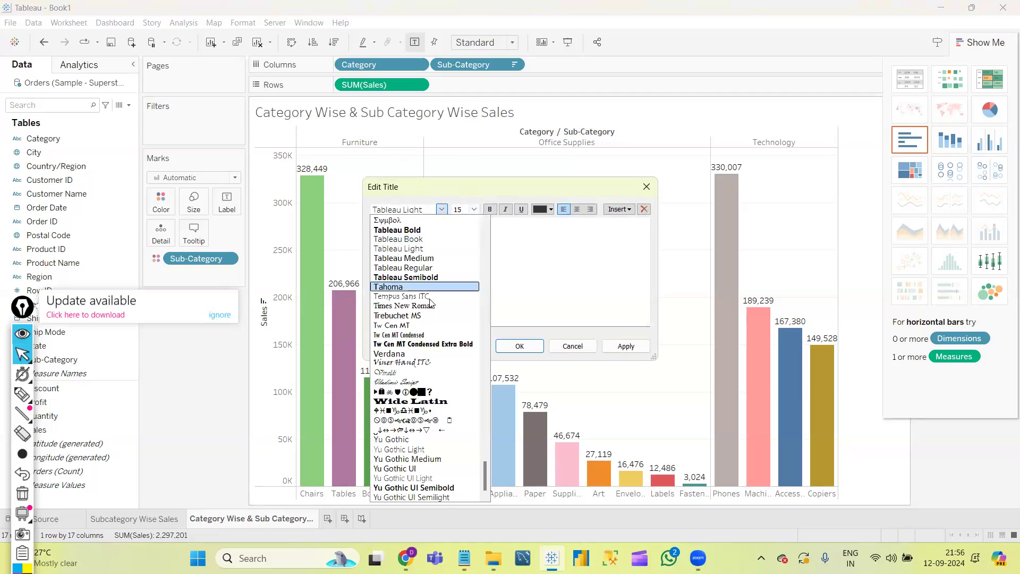
{"action": "left_click", "coordinate": [408, 231]}
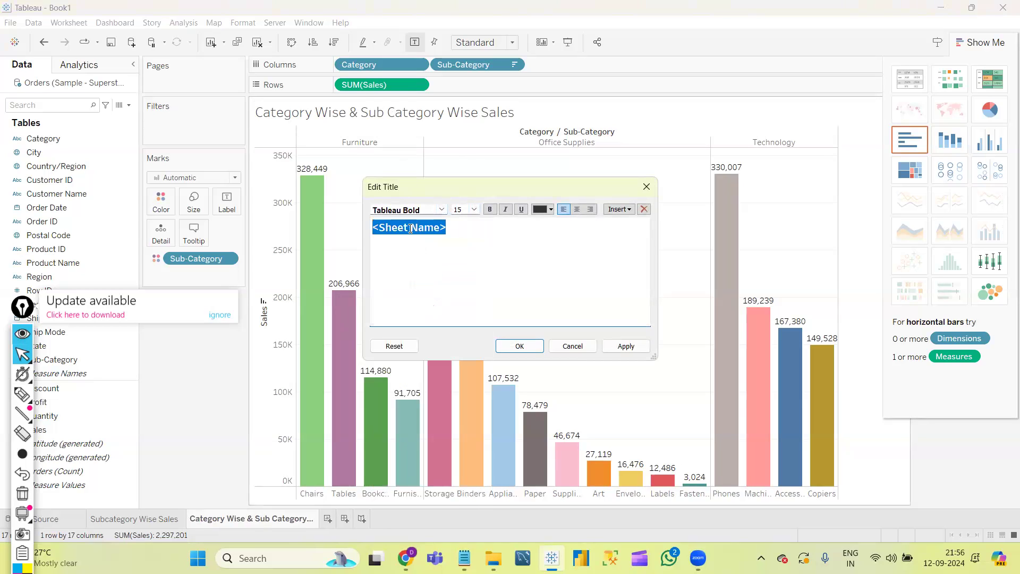
{"action": "left_click", "coordinate": [443, 210]}
{"action": "left_click", "coordinate": [443, 211]}
{"action": "left_click", "coordinate": [474, 209]}
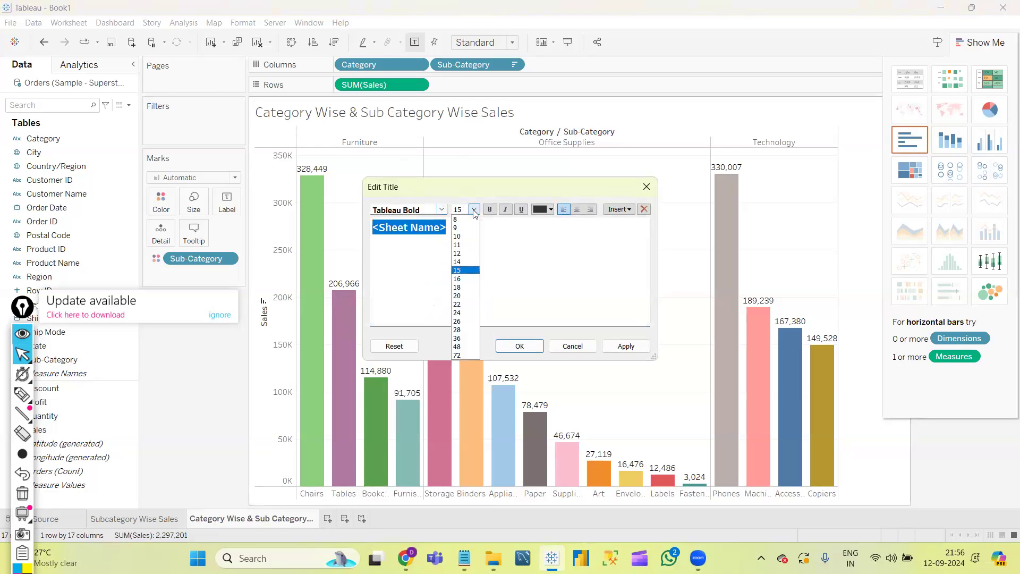
{"action": "left_click", "coordinate": [466, 287]}
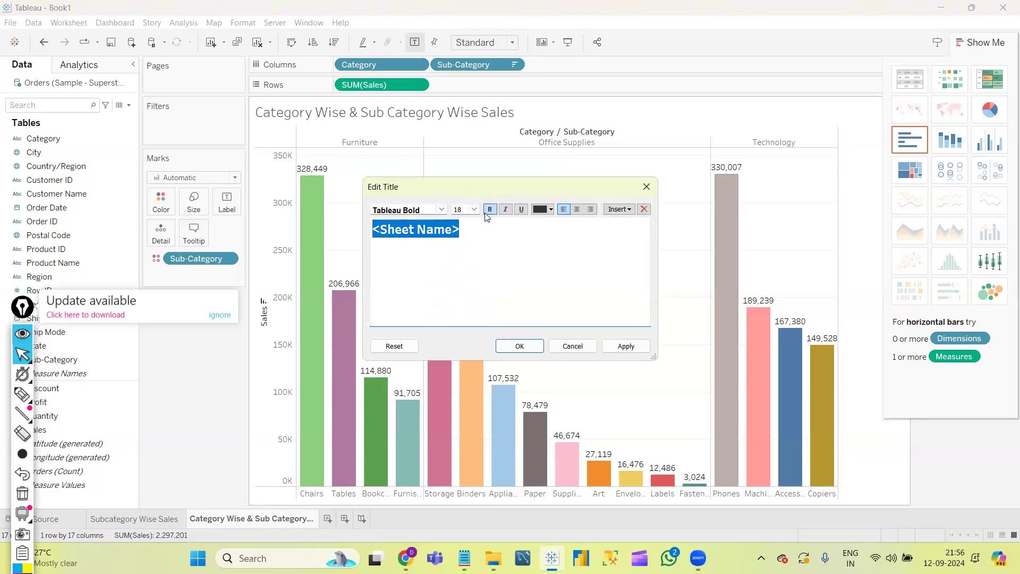
{"action": "left_click", "coordinate": [551, 210]}
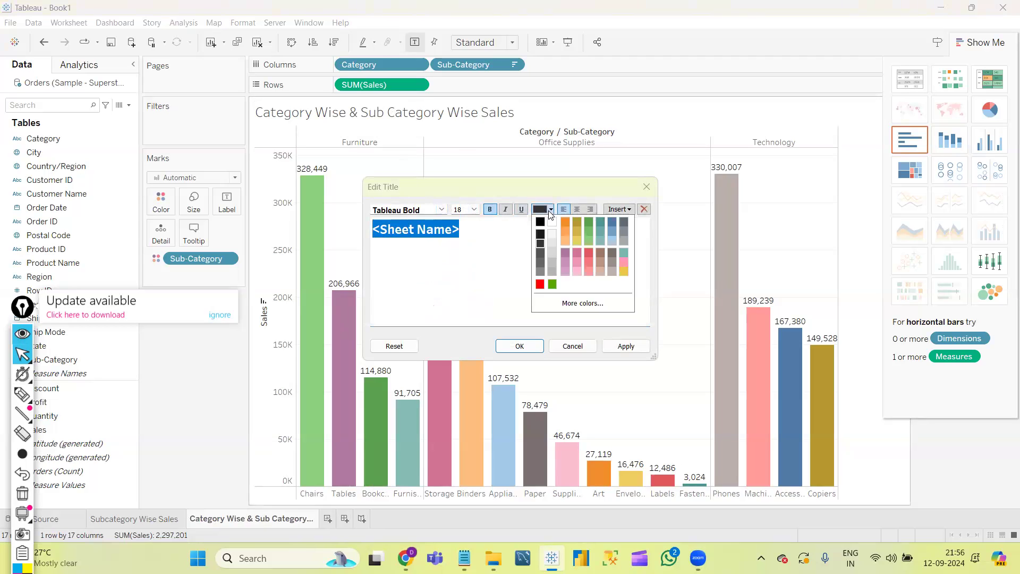
{"action": "left_click", "coordinate": [540, 285]}
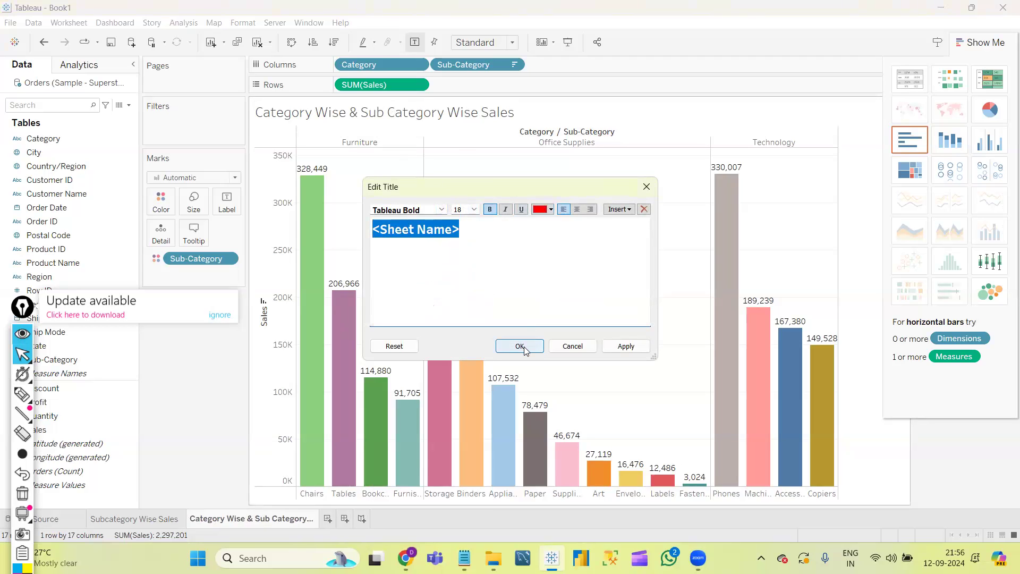
{"action": "left_click", "coordinate": [520, 346]}
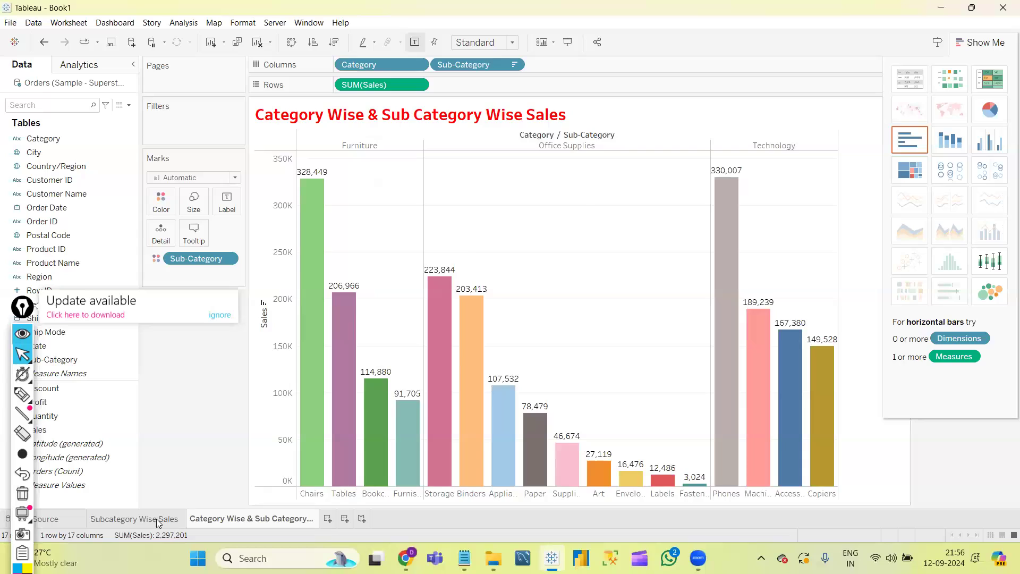
Switch to the Subcategory Wise Sales sheet and handwrite "ETL" below the chart with an arrow to a circled "Tableau prep"
{"action": "left_click", "coordinate": [158, 522]}
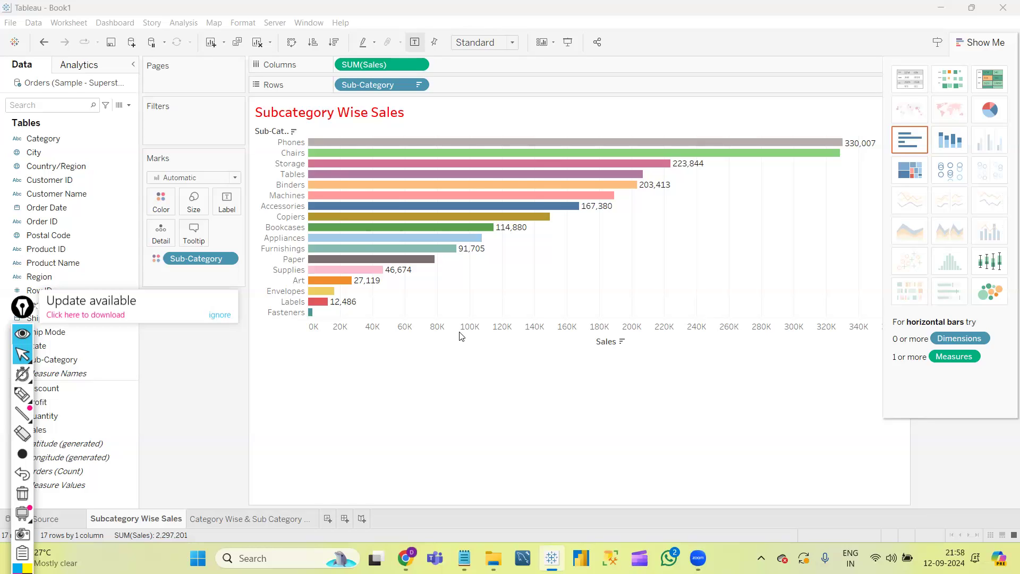
{"action": "left_click", "coordinate": [23, 394]}
{"action": "mouse_move", "coordinate": [321, 373]}
{"action": "left_mouse_down"}
{"action": "mouse_move", "coordinate": [362, 433]}
{"action": "mouse_move", "coordinate": [372, 362]}
{"action": "mouse_move", "coordinate": [427, 418]}
{"action": "left_mouse_up"}
{"action": "mouse_move", "coordinate": [395, 366]}
{"action": "left_mouse_down"}
{"action": "mouse_move", "coordinate": [439, 349]}
{"action": "mouse_move", "coordinate": [471, 393]}
{"action": "mouse_move", "coordinate": [537, 392]}
{"action": "left_mouse_up"}
{"action": "mouse_move", "coordinate": [400, 455]}
{"action": "left_mouse_down"}
{"action": "mouse_move", "coordinate": [445, 448]}
{"action": "mouse_move", "coordinate": [483, 461]}
{"action": "mouse_move", "coordinate": [487, 483]}
{"action": "left_mouse_up"}
{"action": "mouse_move", "coordinate": [517, 445]}
{"action": "left_mouse_down"}
{"action": "mouse_move", "coordinate": [529, 481]}
{"action": "mouse_move", "coordinate": [552, 428]}
{"action": "mouse_move", "coordinate": [577, 481]}
{"action": "mouse_move", "coordinate": [582, 438]}
{"action": "mouse_move", "coordinate": [598, 487]}
{"action": "mouse_move", "coordinate": [653, 435]}
{"action": "mouse_move", "coordinate": [695, 483]}
{"action": "mouse_move", "coordinate": [742, 480]}
{"action": "mouse_move", "coordinate": [777, 537]}
{"action": "left_mouse_up"}
{"action": "left_click_drag", "start_coordinate": [763, 458], "coordinate": [774, 495]}
{"action": "mouse_move", "coordinate": [820, 466]}
{"action": "left_mouse_down"}
{"action": "mouse_move", "coordinate": [805, 480]}
{"action": "mouse_move", "coordinate": [854, 467]}
{"action": "mouse_move", "coordinate": [875, 529]}
{"action": "left_mouse_up"}
{"action": "left_click_drag", "start_coordinate": [865, 469], "coordinate": [882, 487]}
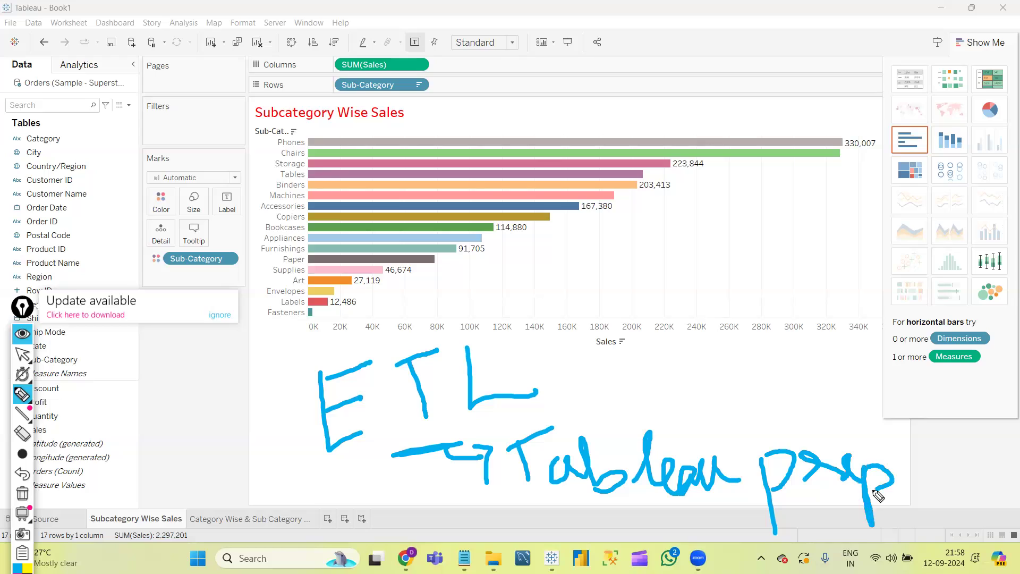
{"action": "mouse_move", "coordinate": [508, 420]}
{"action": "left_mouse_down"}
{"action": "mouse_move", "coordinate": [510, 518]}
{"action": "mouse_move", "coordinate": [744, 537]}
{"action": "mouse_move", "coordinate": [853, 417]}
{"action": "mouse_move", "coordinate": [648, 399]}
{"action": "mouse_move", "coordinate": [511, 428]}
{"action": "left_mouse_up"}
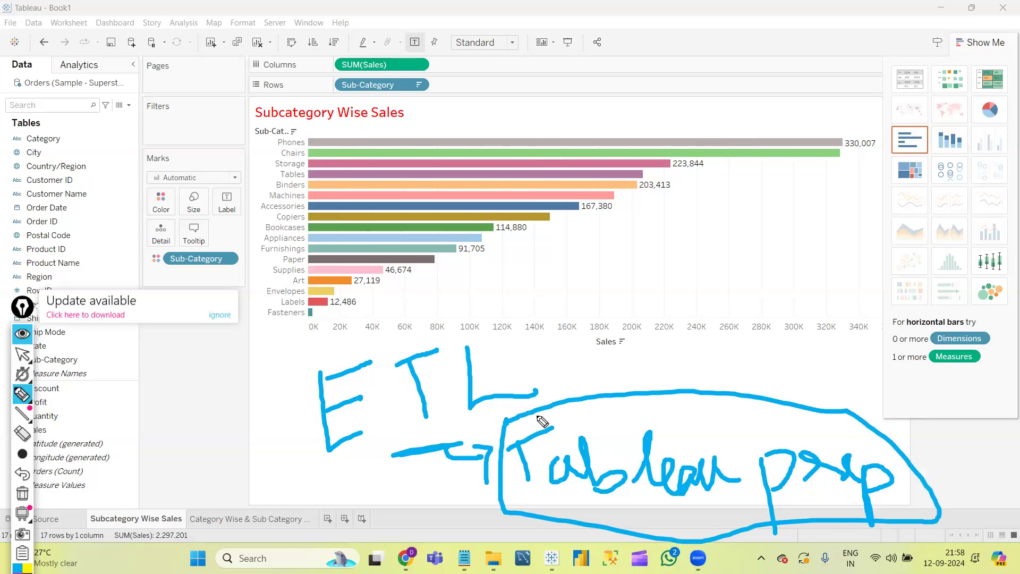
Mark the handwritten "ETL" with a tick and two arrows at its E, and draw a curved arrow from its L to "Tableau prep"
{"action": "left_click_drag", "start_coordinate": [289, 388], "coordinate": [325, 309]}
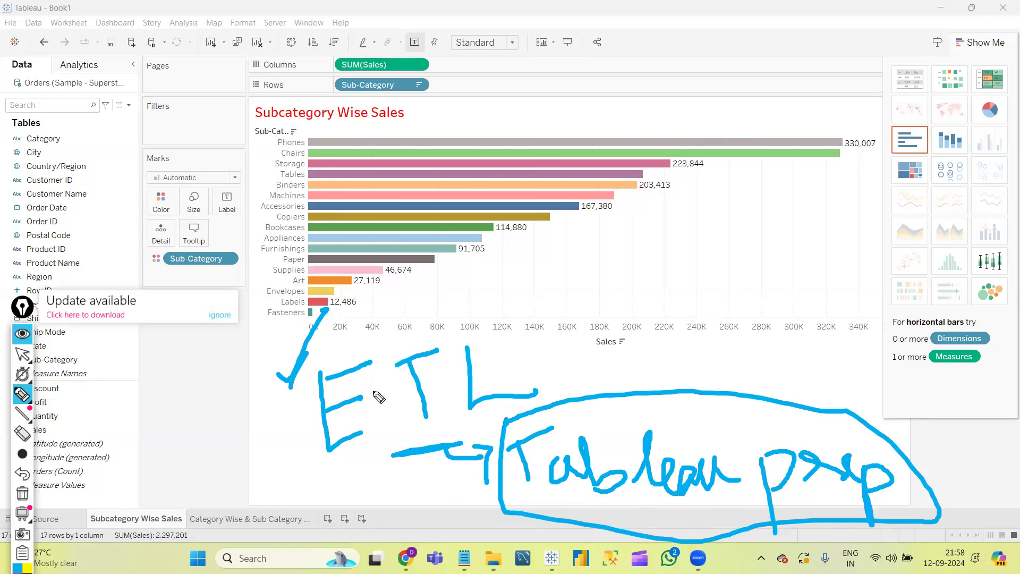
{"action": "mouse_move", "coordinate": [241, 429]}
{"action": "left_mouse_down"}
{"action": "mouse_move", "coordinate": [301, 420]}
{"action": "mouse_move", "coordinate": [292, 441]}
{"action": "left_mouse_up"}
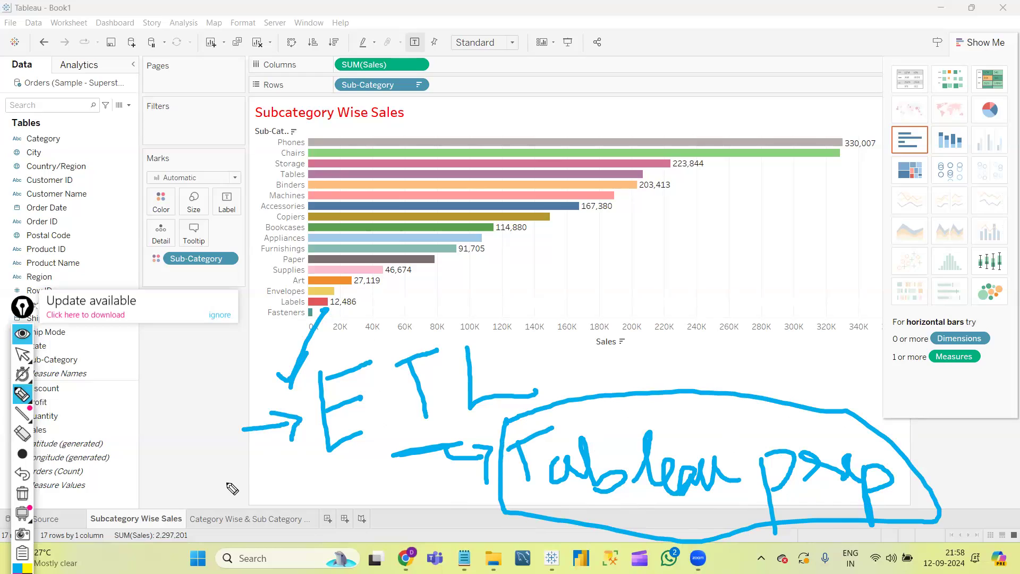
{"action": "mouse_move", "coordinate": [217, 477]}
{"action": "left_mouse_down"}
{"action": "mouse_move", "coordinate": [270, 448]}
{"action": "mouse_move", "coordinate": [268, 488]}
{"action": "left_mouse_up"}
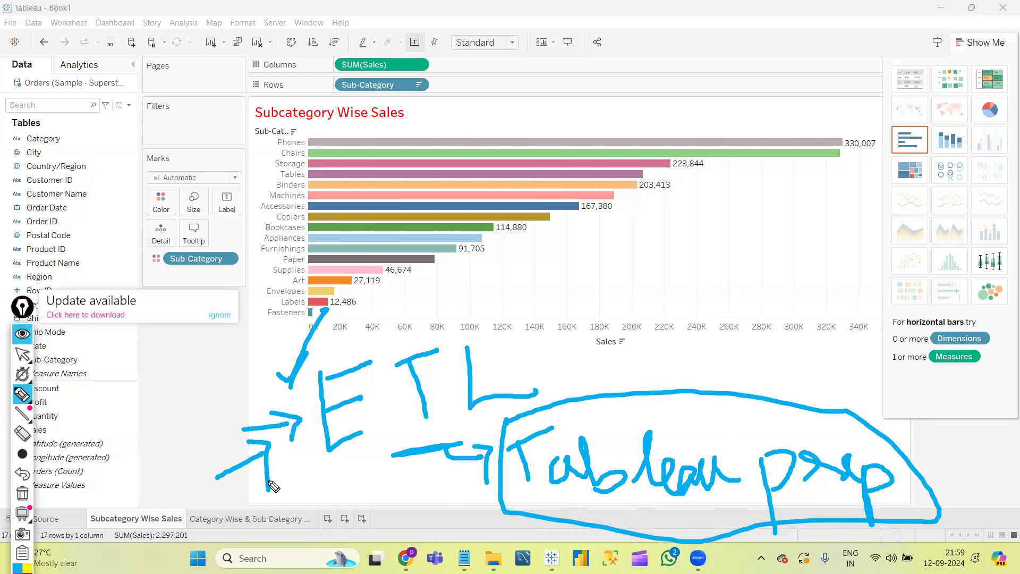
{"action": "mouse_move", "coordinate": [502, 365]}
{"action": "left_mouse_down"}
{"action": "mouse_move", "coordinate": [601, 397]}
{"action": "mouse_move", "coordinate": [611, 420]}
{"action": "mouse_move", "coordinate": [617, 396]}
{"action": "left_mouse_up"}
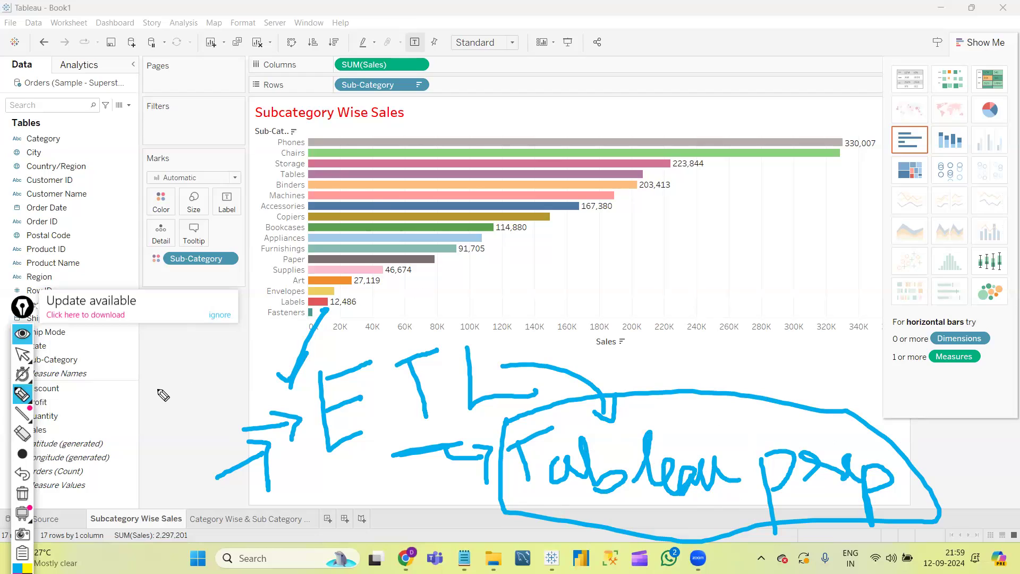
Handwrite "TD" beside the "ETL" note, underline it and add a tick mark next to it
{"action": "mouse_move", "coordinate": [161, 380]}
{"action": "left_mouse_down"}
{"action": "mouse_move", "coordinate": [175, 413]}
{"action": "mouse_move", "coordinate": [190, 363]}
{"action": "left_mouse_up"}
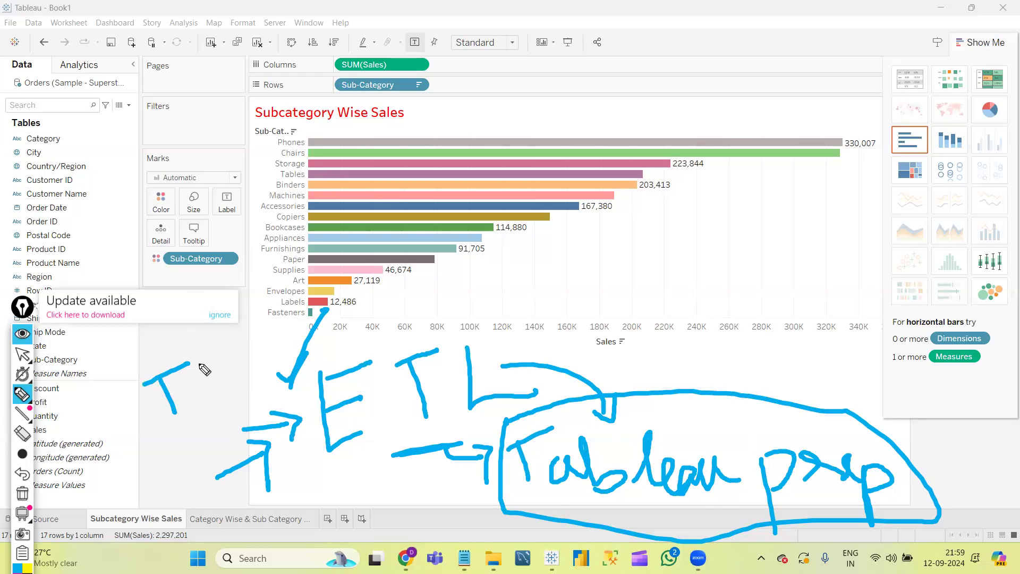
{"action": "mouse_move", "coordinate": [201, 365]}
{"action": "left_mouse_down"}
{"action": "mouse_move", "coordinate": [226, 403]}
{"action": "mouse_move", "coordinate": [233, 362]}
{"action": "mouse_move", "coordinate": [229, 413]}
{"action": "left_mouse_up"}
{"action": "left_click_drag", "start_coordinate": [159, 442], "coordinate": [244, 413]}
{"action": "mouse_move", "coordinate": [122, 373]}
{"action": "left_mouse_down"}
{"action": "mouse_move", "coordinate": [136, 372]}
{"action": "mouse_move", "coordinate": [135, 322]}
{"action": "left_mouse_up"}
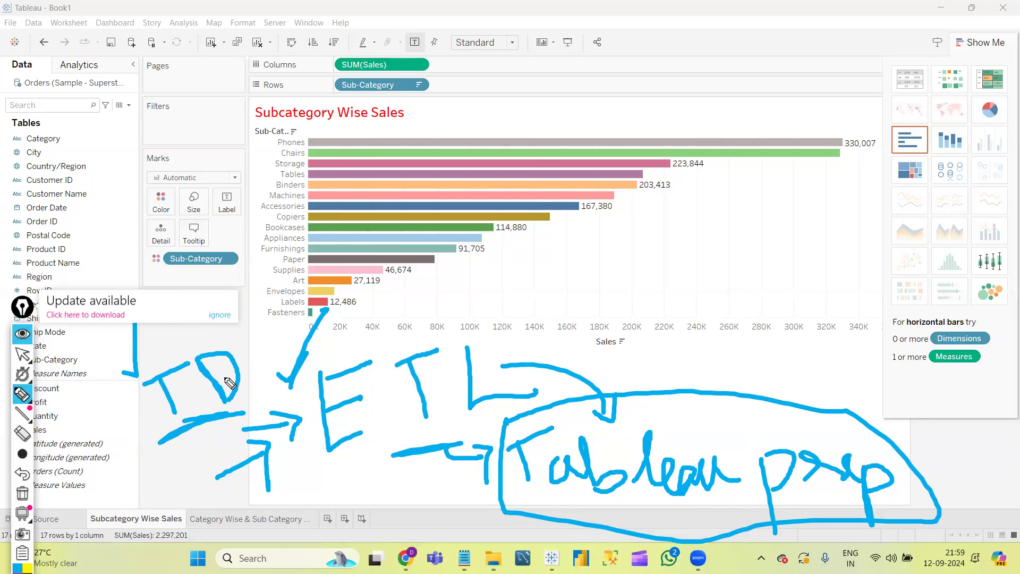
Handwrite "SQL Server" across the upper part of the chart and put a tick mark above it
{"action": "mouse_move", "coordinate": [493, 107]}
{"action": "left_mouse_down"}
{"action": "mouse_move", "coordinate": [463, 123]}
{"action": "mouse_move", "coordinate": [469, 143]}
{"action": "mouse_move", "coordinate": [552, 119]}
{"action": "mouse_move", "coordinate": [564, 144]}
{"action": "left_mouse_up"}
{"action": "left_click_drag", "start_coordinate": [567, 75], "coordinate": [645, 106]}
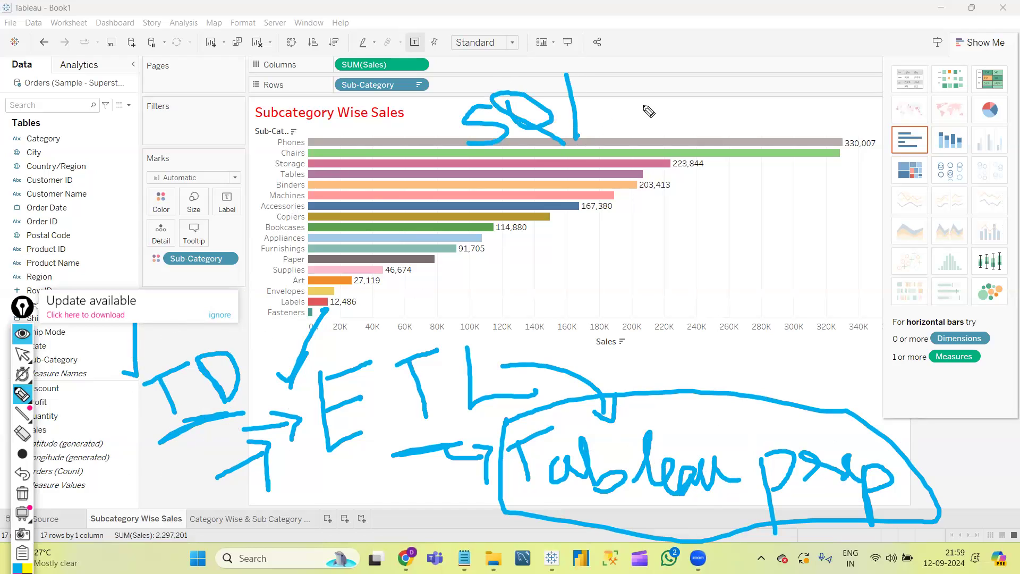
{"action": "mouse_move", "coordinate": [714, 80]}
{"action": "left_mouse_down"}
{"action": "mouse_move", "coordinate": [682, 126]}
{"action": "mouse_move", "coordinate": [737, 101]}
{"action": "mouse_move", "coordinate": [787, 113]}
{"action": "mouse_move", "coordinate": [792, 98]}
{"action": "mouse_move", "coordinate": [809, 127]}
{"action": "mouse_move", "coordinate": [857, 123]}
{"action": "left_mouse_up"}
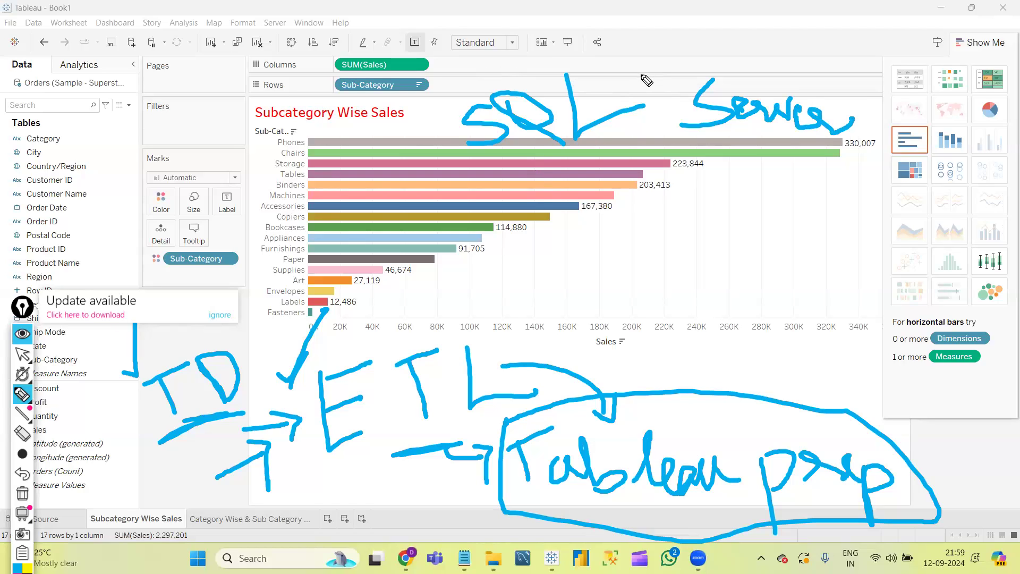
{"action": "mouse_move", "coordinate": [642, 75]}
{"action": "left_mouse_down"}
{"action": "mouse_move", "coordinate": [661, 75]}
{"action": "mouse_move", "coordinate": [670, 30]}
{"action": "left_mouse_up"}
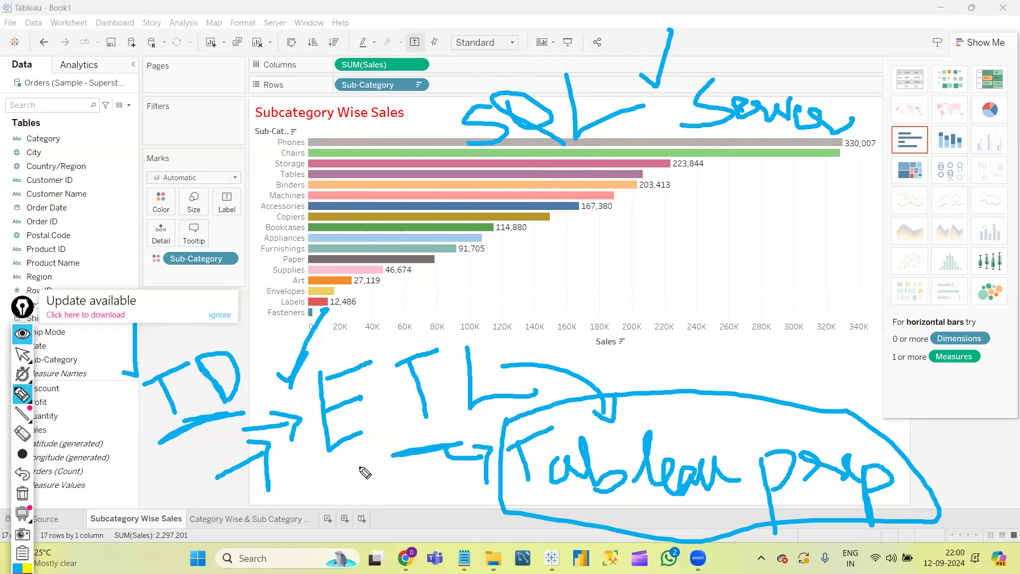
Handwrite "Joins" over the middle of the chart and underline the "TD" note in yellow
{"action": "mouse_move", "coordinate": [512, 254]}
{"action": "left_mouse_down"}
{"action": "mouse_move", "coordinate": [501, 287]}
{"action": "mouse_move", "coordinate": [549, 223]}
{"action": "left_mouse_up"}
{"action": "mouse_move", "coordinate": [548, 265]}
{"action": "left_mouse_down"}
{"action": "mouse_move", "coordinate": [581, 276]}
{"action": "mouse_move", "coordinate": [617, 269]}
{"action": "mouse_move", "coordinate": [633, 280]}
{"action": "left_mouse_up"}
{"action": "left_click", "coordinate": [564, 249]}
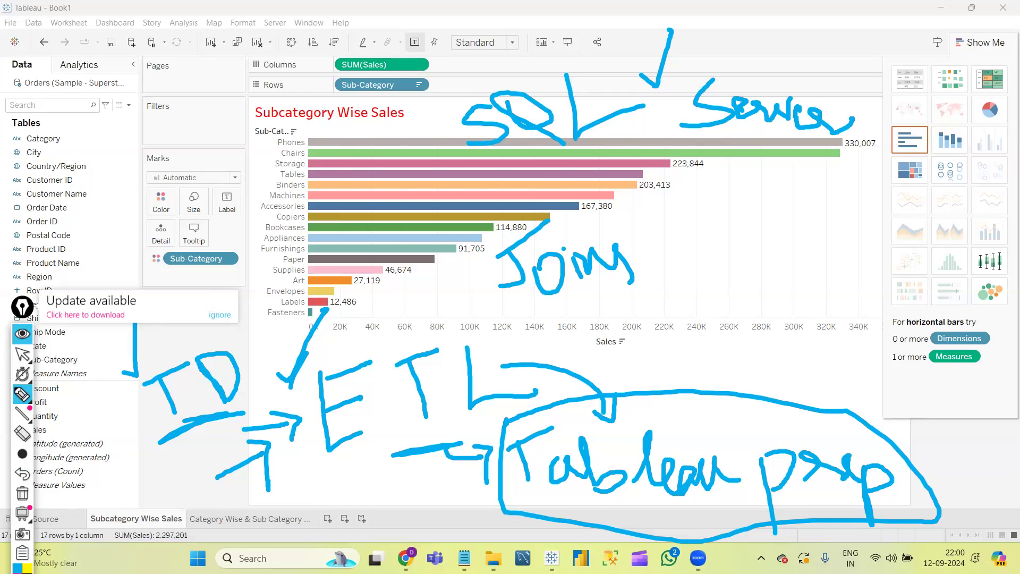
{"action": "mouse_move", "coordinate": [242, 422]}
{"action": "left_mouse_down"}
{"action": "mouse_move", "coordinate": [168, 457]}
{"action": "mouse_move", "coordinate": [247, 411]}
{"action": "left_mouse_up"}
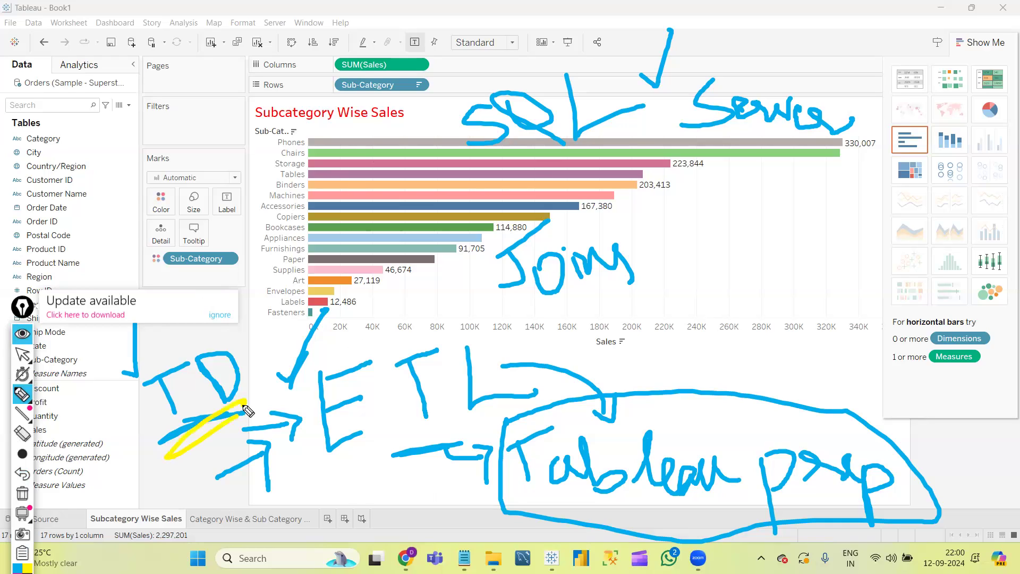
Underline "SQL" in yellow, loop around part of "Tableau prep", and draw a T-shaped mark and a circle over "ETL"
{"action": "left_click_drag", "start_coordinate": [533, 167], "coordinate": [649, 128]}
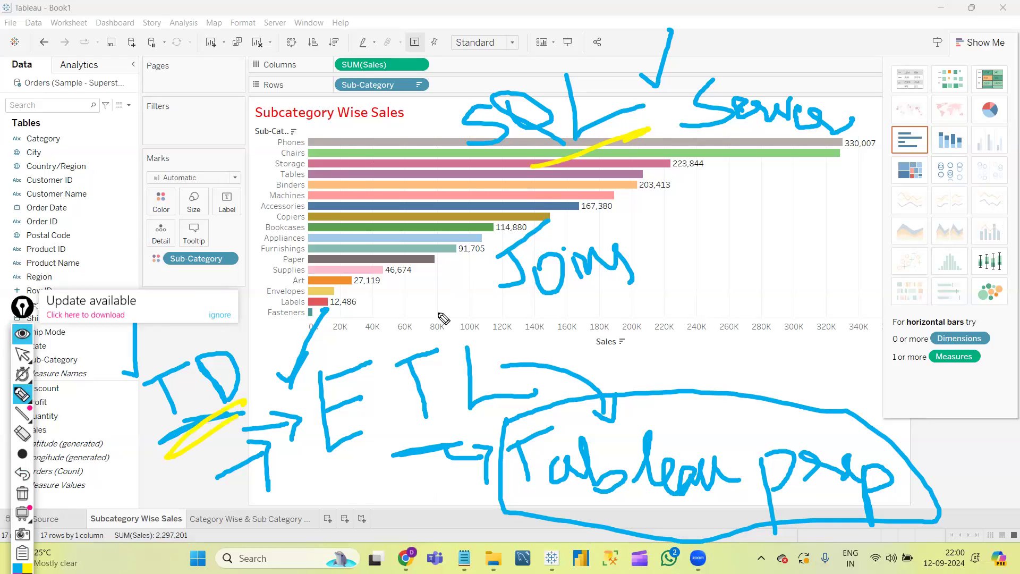
{"action": "mouse_move", "coordinate": [701, 501]}
{"action": "left_mouse_down"}
{"action": "mouse_move", "coordinate": [553, 466]}
{"action": "mouse_move", "coordinate": [668, 500]}
{"action": "left_mouse_up"}
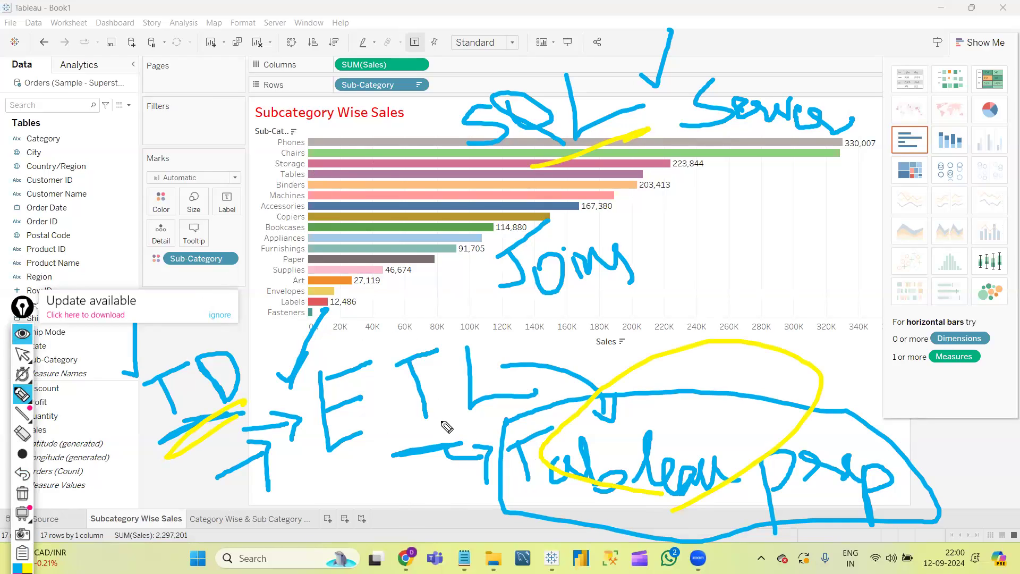
{"action": "left_click_drag", "start_coordinate": [371, 409], "coordinate": [392, 452]}
{"action": "left_click_drag", "start_coordinate": [358, 416], "coordinate": [405, 381]}
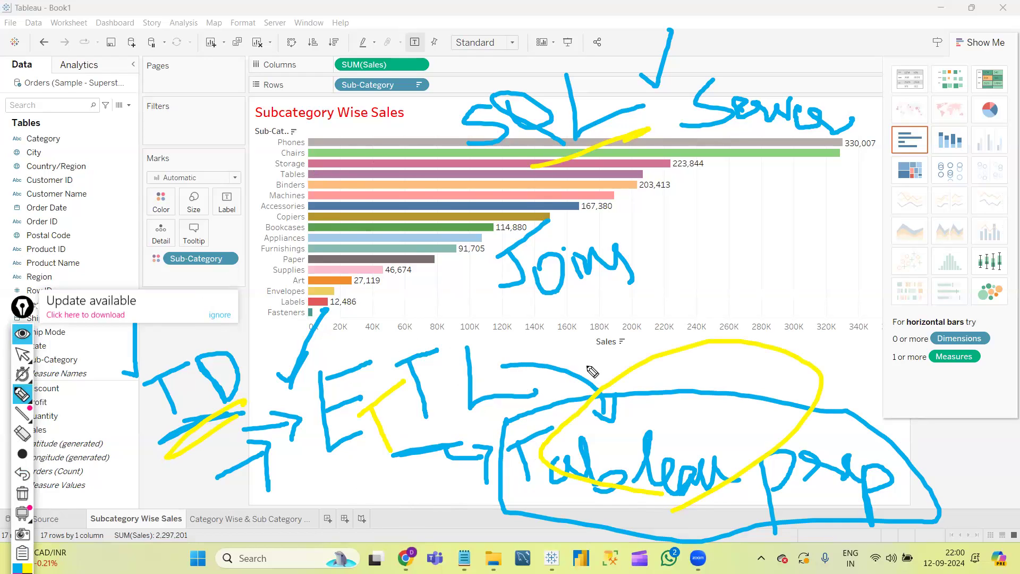
{"action": "mouse_move", "coordinate": [457, 368]}
{"action": "left_mouse_down"}
{"action": "mouse_move", "coordinate": [319, 407]}
{"action": "mouse_move", "coordinate": [506, 414]}
{"action": "mouse_move", "coordinate": [420, 375]}
{"action": "left_mouse_up"}
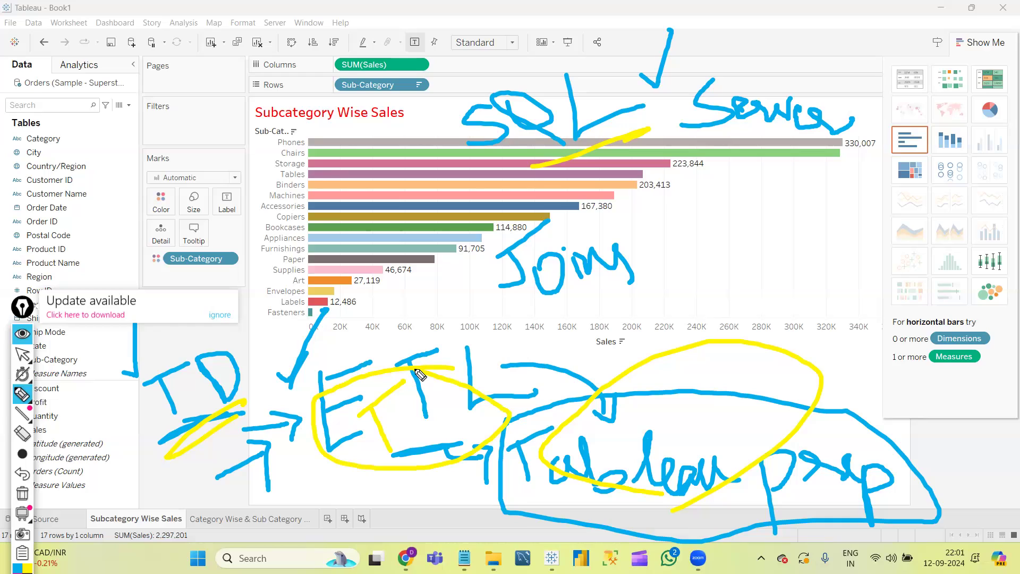
Stop drawing and erase all handwritten annotations from the screen
{"action": "left_click", "coordinate": [22, 353]}
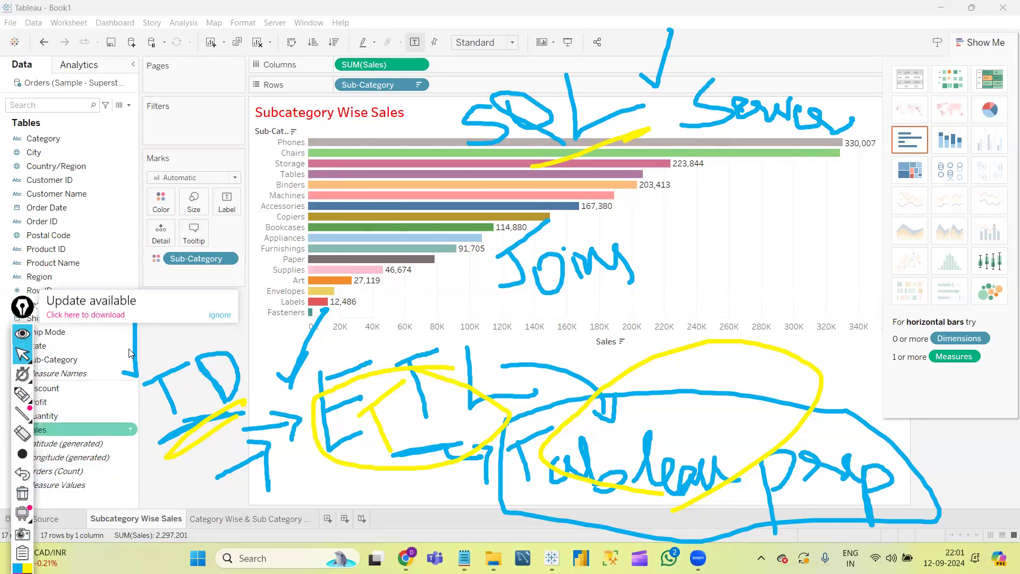
{"action": "left_click", "coordinate": [22, 494]}
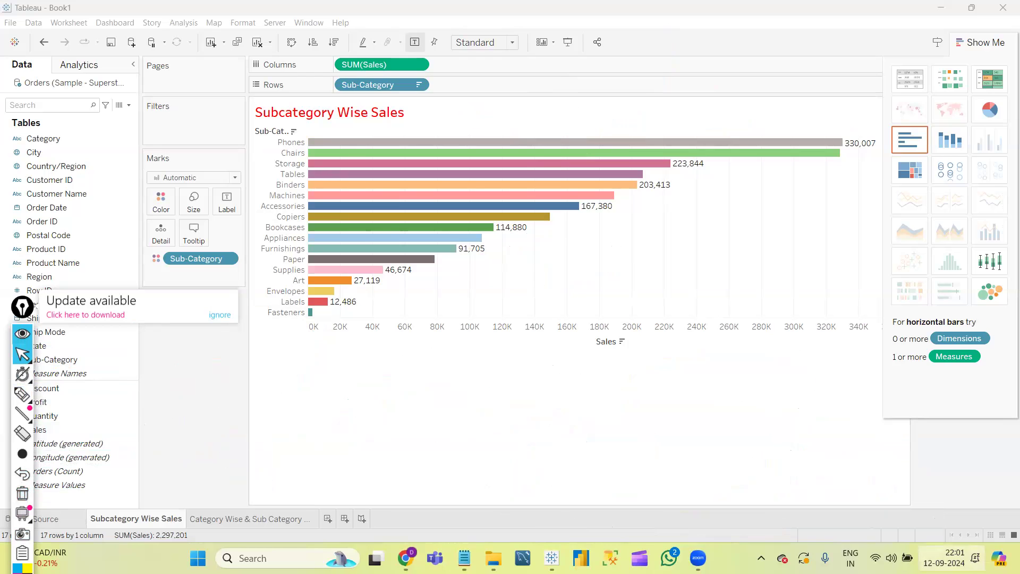
Check the system calendar for September 2024 and close it
{"action": "left_click", "coordinate": [944, 558]}
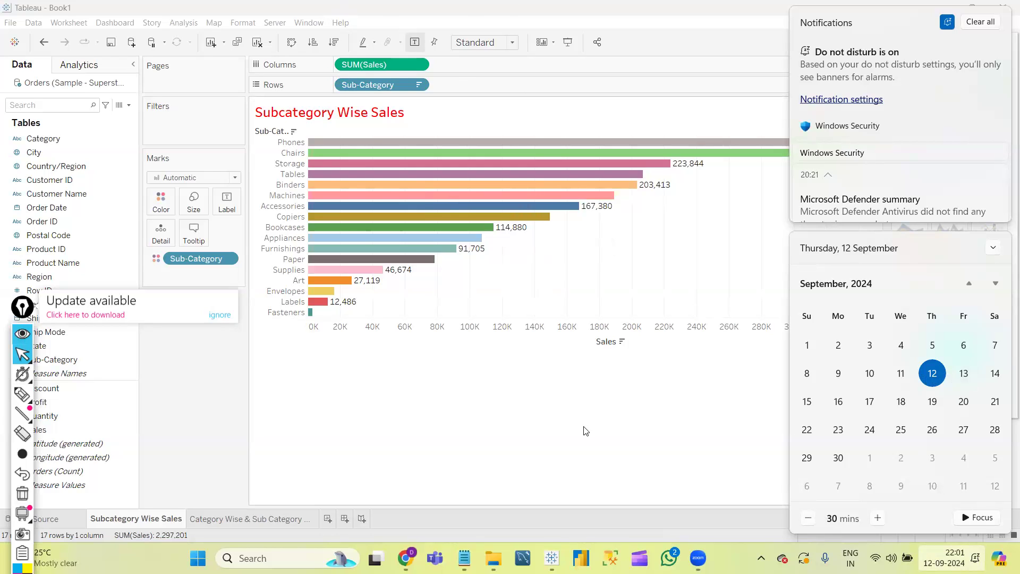
{"action": "left_click", "coordinate": [384, 508]}
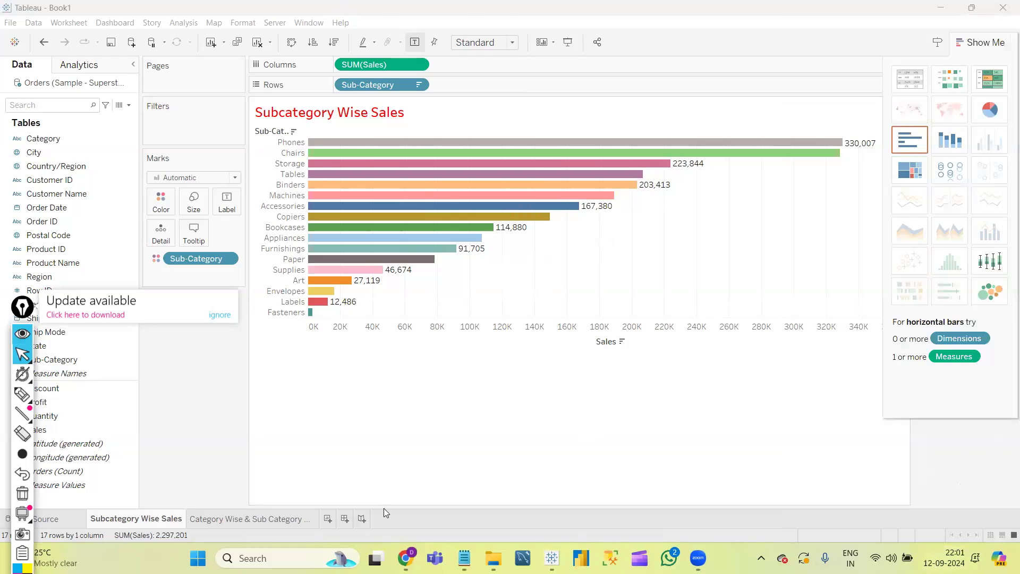